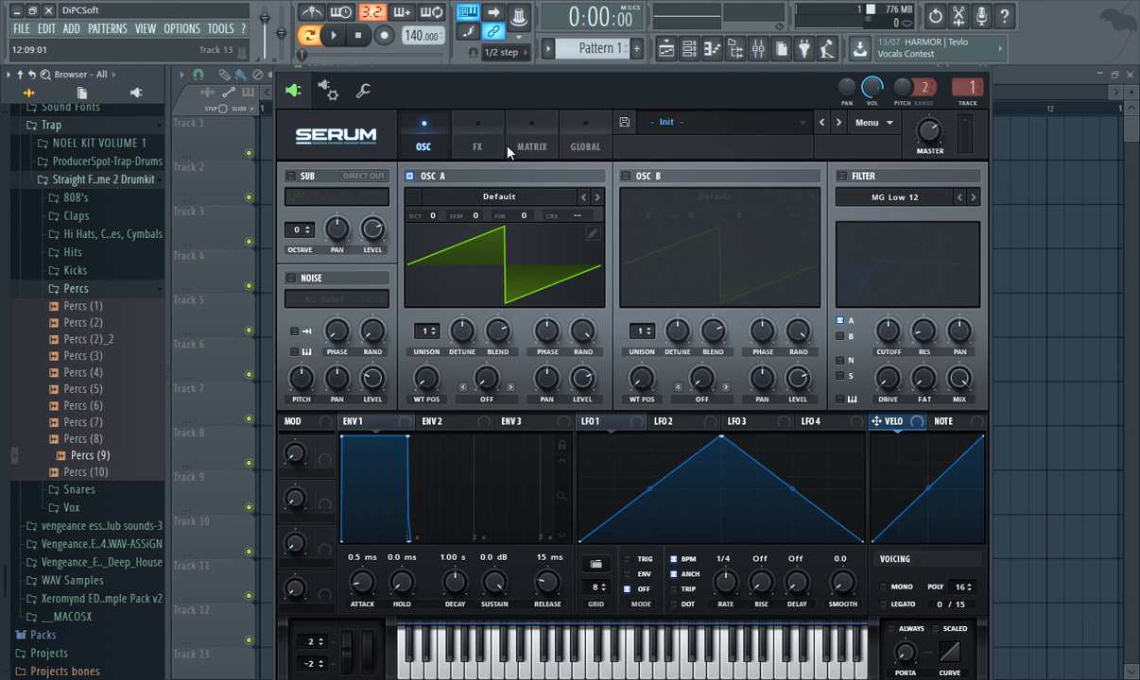
Step: Look through the effects, modulation matrix and global pages, and return to the oscillator page
{"action": "left_click", "coordinate": [468, 142]}
{"action": "left_click", "coordinate": [525, 145]}
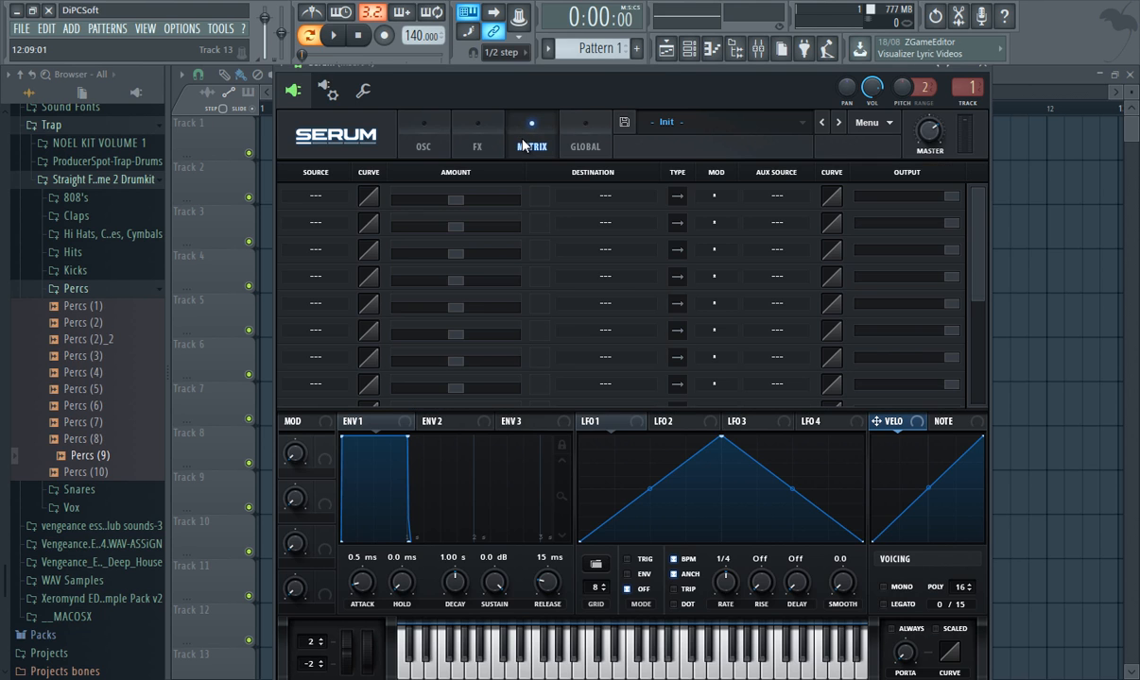
{"action": "left_click", "coordinate": [586, 147]}
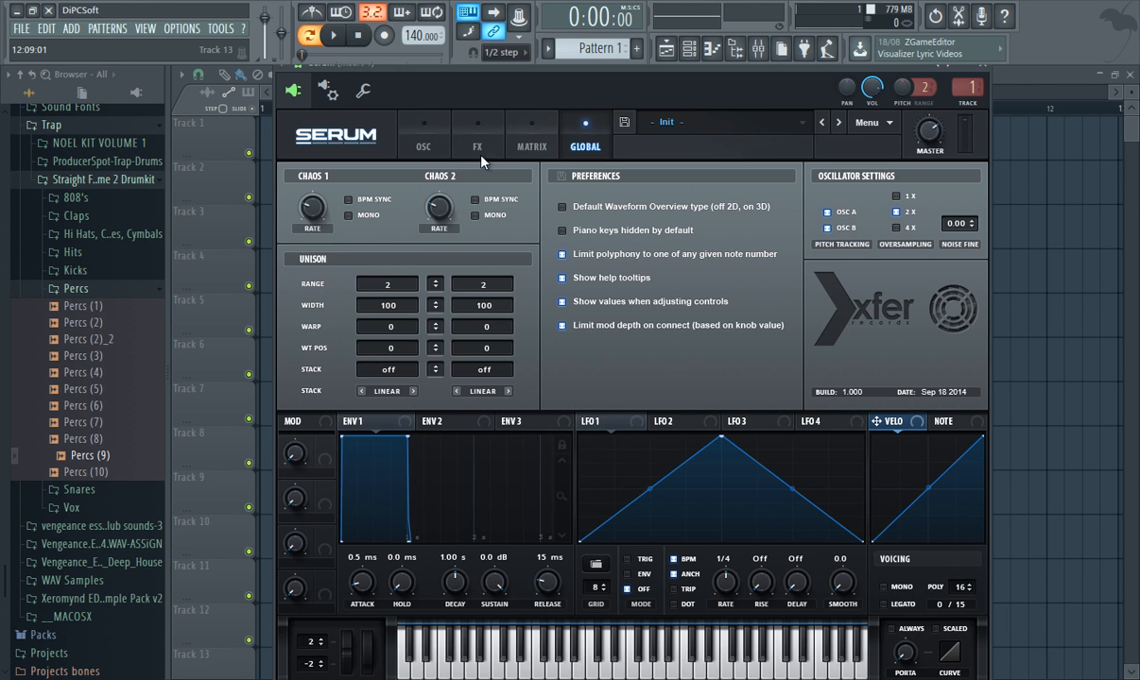
{"action": "left_click", "coordinate": [430, 147]}
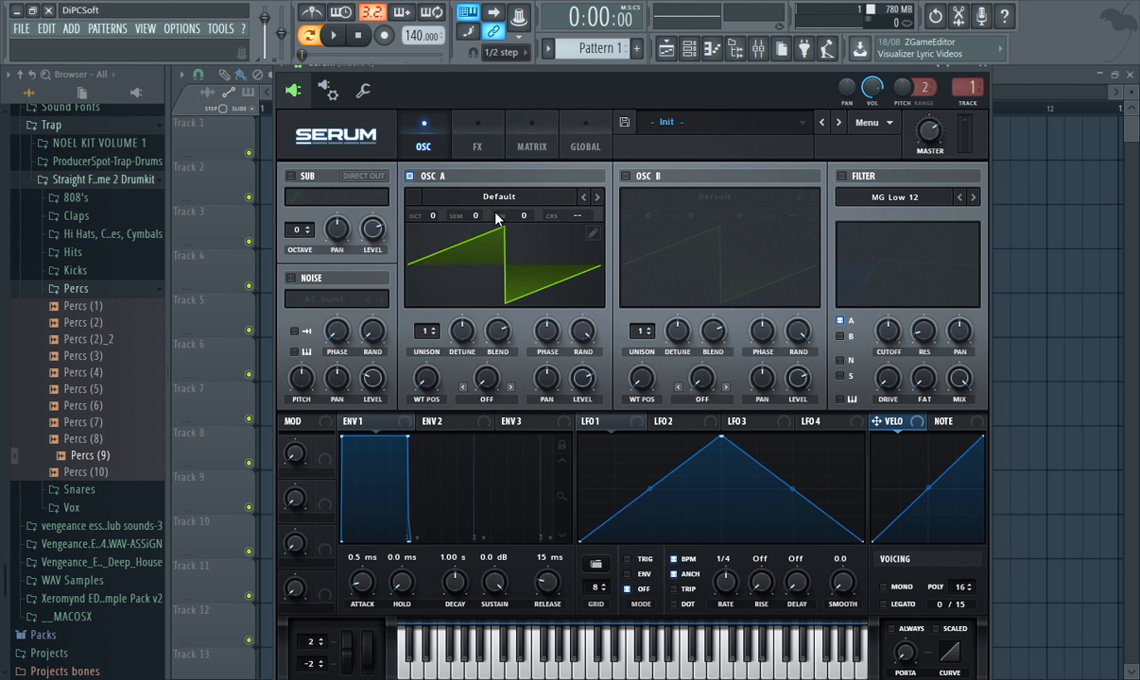
Step: Toggle oscillator B on and off, and set oscillator A's unison to 16 voices, auditioning it with a note
{"action": "left_click", "coordinate": [624, 177]}
{"action": "left_click", "coordinate": [625, 177]}
{"action": "left_click_drag", "start_coordinate": [404, 314], "coordinate": [417, 68]}
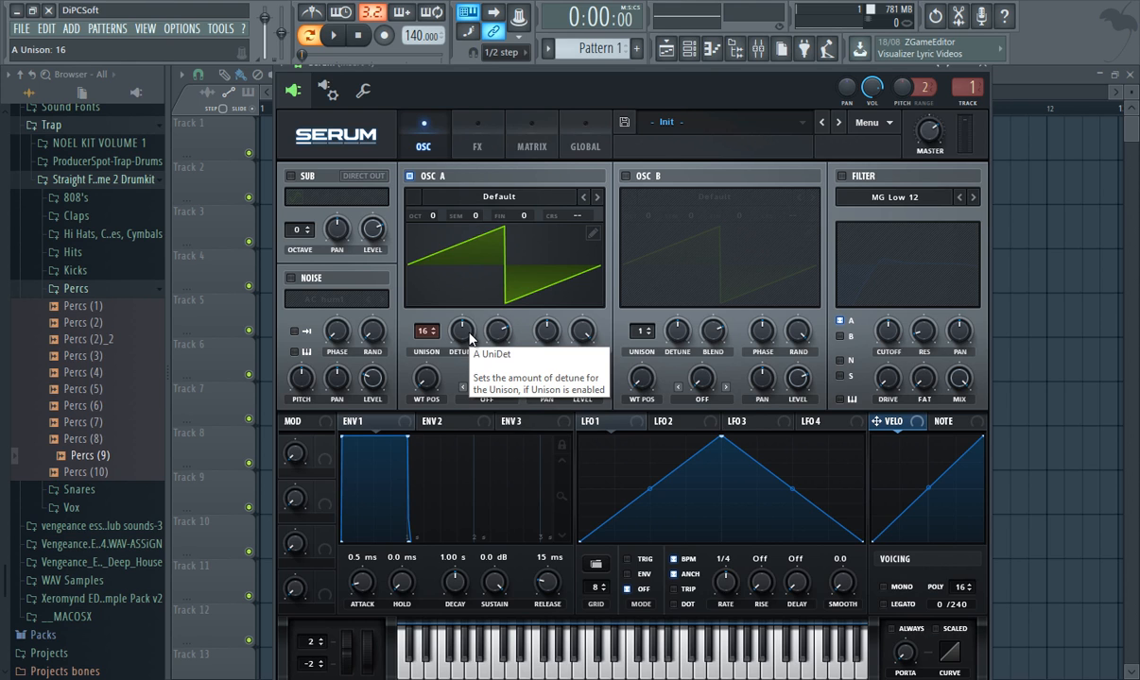
{"action": "key", "text": "c"}
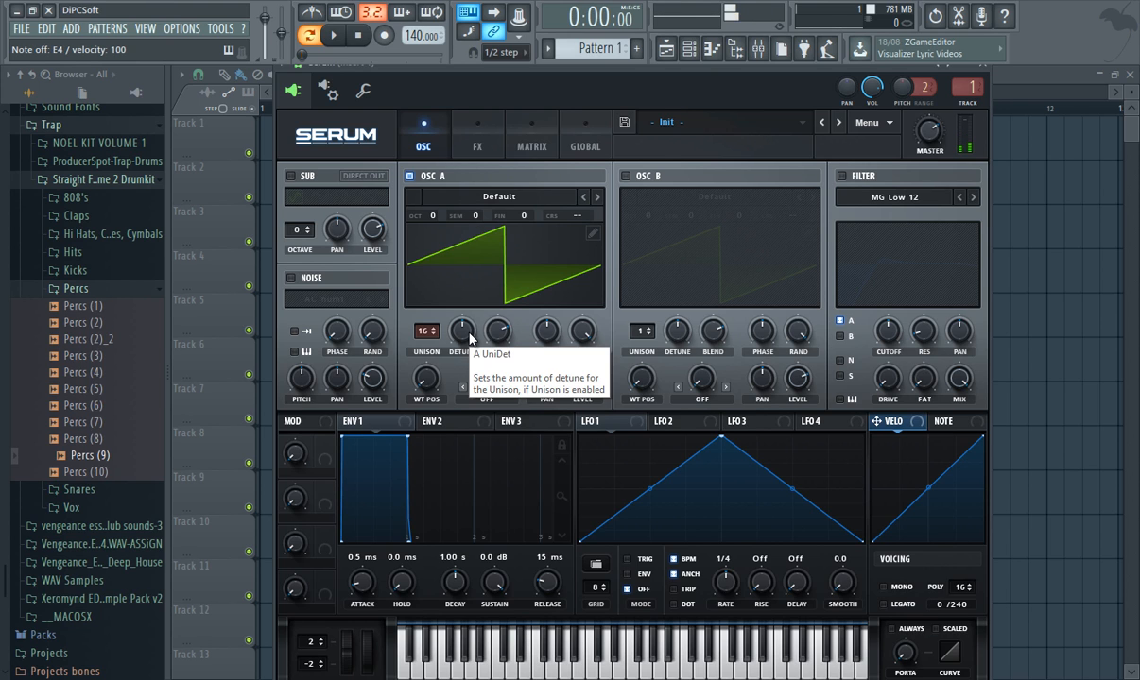
Step: Lower oscillator A's unison detune to 0.02, and try different unison blend and detune amounts
{"action": "left_click_drag", "start_coordinate": [470, 337], "coordinate": [463, 390]}
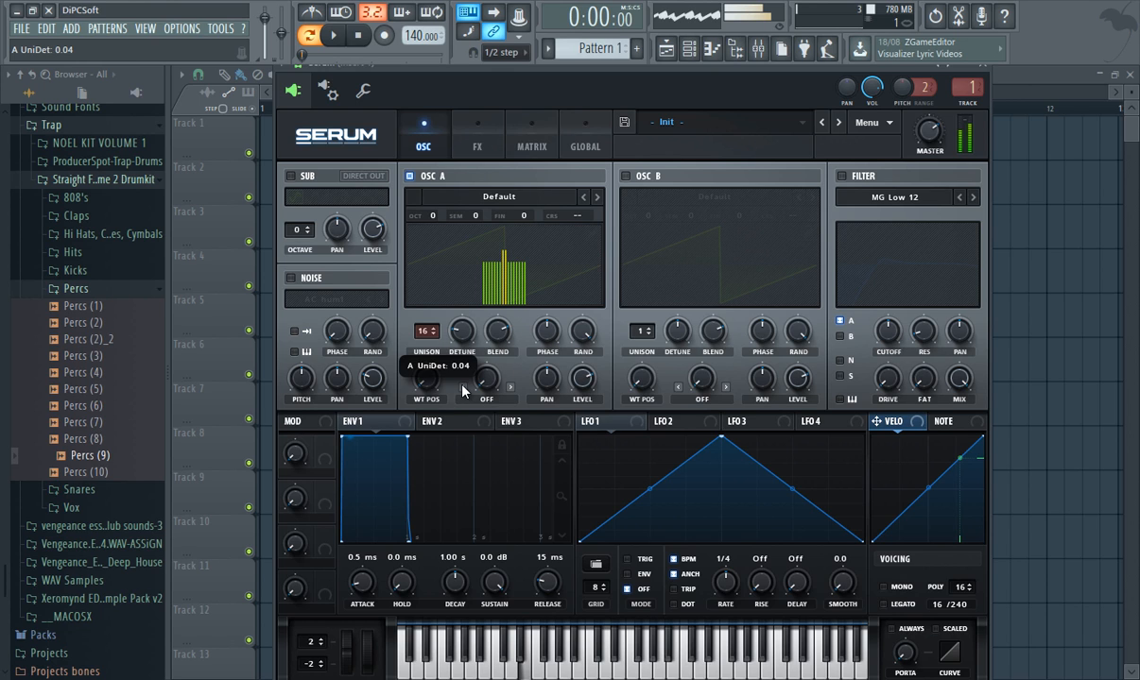
{"action": "left_click_drag", "start_coordinate": [463, 390], "coordinate": [441, 371]}
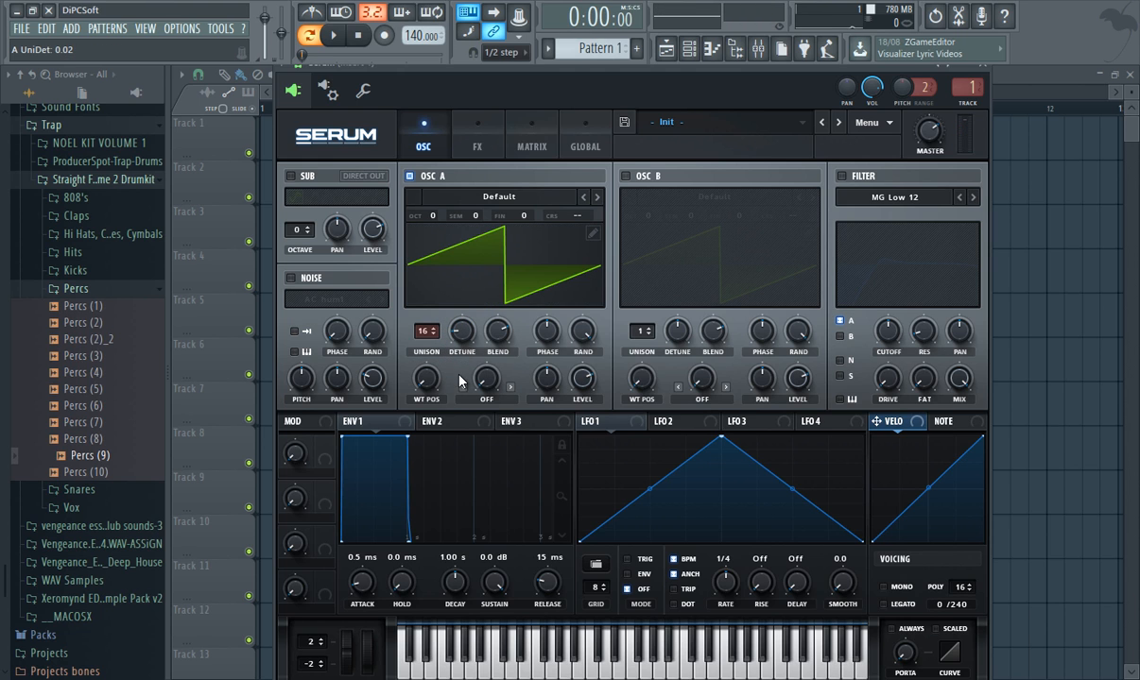
{"action": "mouse_move", "coordinate": [502, 344]}
{"action": "left_mouse_down"}
{"action": "mouse_move", "coordinate": [494, 364]}
{"action": "mouse_move", "coordinate": [488, 312]}
{"action": "mouse_move", "coordinate": [485, 328]}
{"action": "left_mouse_up"}
{"action": "mouse_move", "coordinate": [462, 331]}
{"action": "left_mouse_down"}
{"action": "mouse_move", "coordinate": [461, 301]}
{"action": "mouse_move", "coordinate": [492, 323]}
{"action": "mouse_move", "coordinate": [543, 323]}
{"action": "mouse_move", "coordinate": [537, 271]}
{"action": "mouse_move", "coordinate": [506, 223]}
{"action": "mouse_move", "coordinate": [504, 326]}
{"action": "mouse_move", "coordinate": [506, 307]}
{"action": "mouse_move", "coordinate": [583, 329]}
{"action": "mouse_move", "coordinate": [581, 317]}
{"action": "mouse_move", "coordinate": [544, 393]}
{"action": "mouse_move", "coordinate": [572, 510]}
{"action": "mouse_move", "coordinate": [537, 289]}
{"action": "left_mouse_up"}
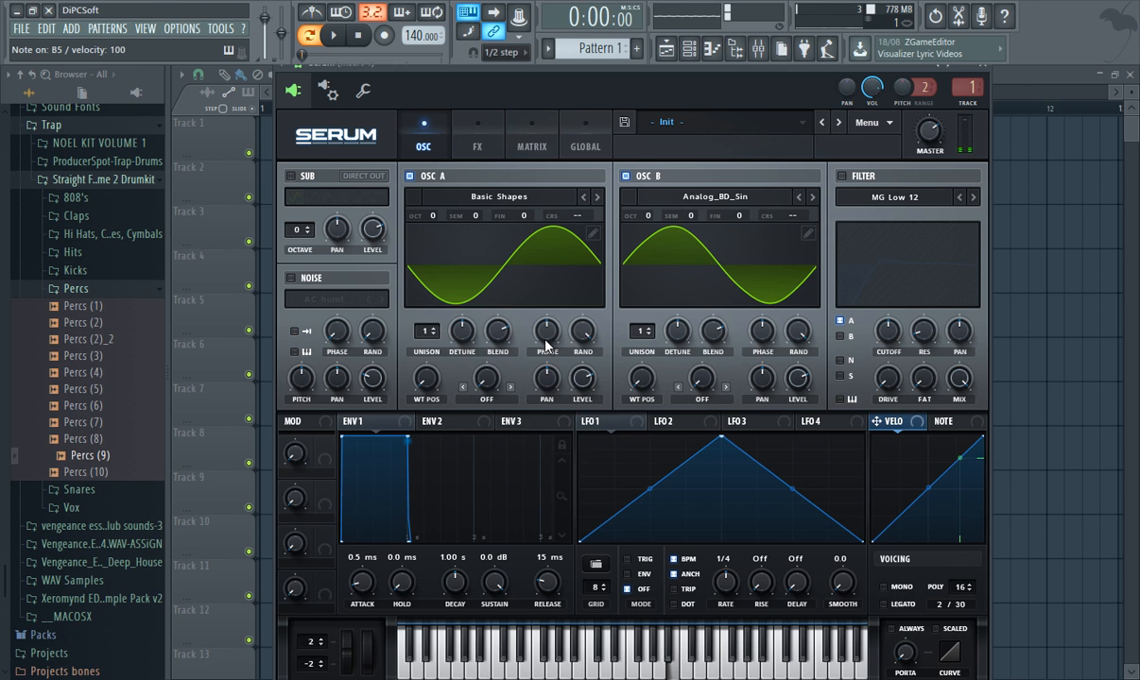
Step: Adjust oscillator A's phase and pan and reduce its phase randomisation, auditioning it with a note
{"action": "mouse_move", "coordinate": [546, 345]}
{"action": "left_mouse_down"}
{"action": "mouse_move", "coordinate": [525, 406]}
{"action": "mouse_move", "coordinate": [541, 339]}
{"action": "left_mouse_up"}
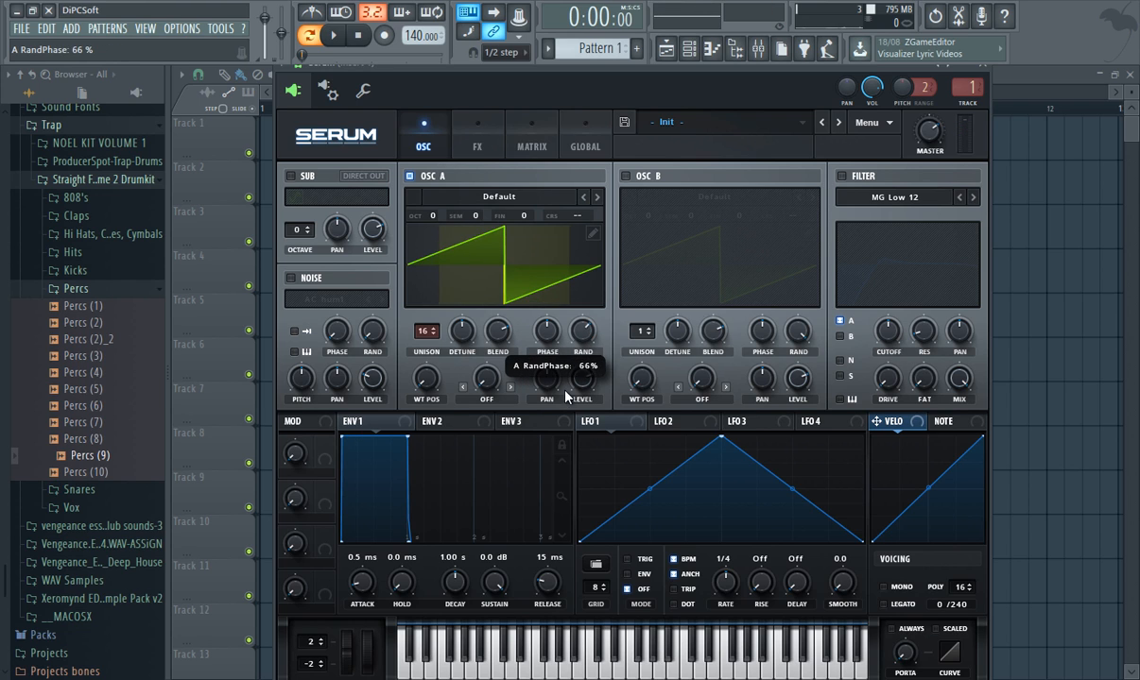
{"action": "left_click_drag", "start_coordinate": [565, 391], "coordinate": [560, 518]}
{"action": "key", "text": "n"}
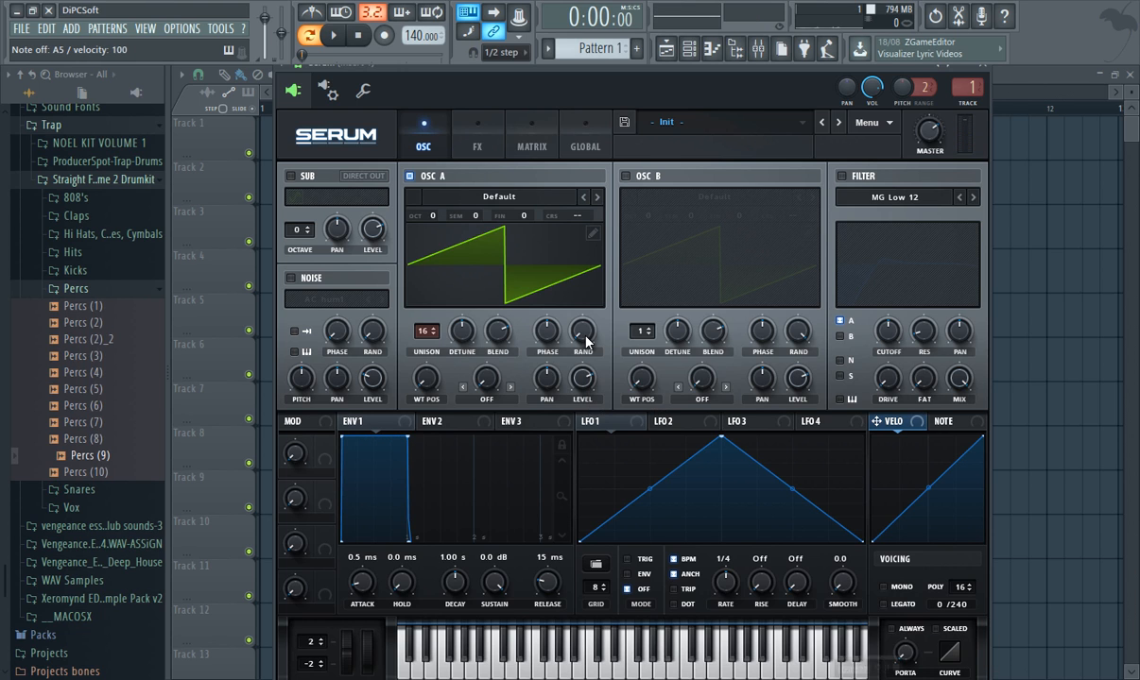
{"action": "left_click_drag", "start_coordinate": [544, 380], "coordinate": [570, 395]}
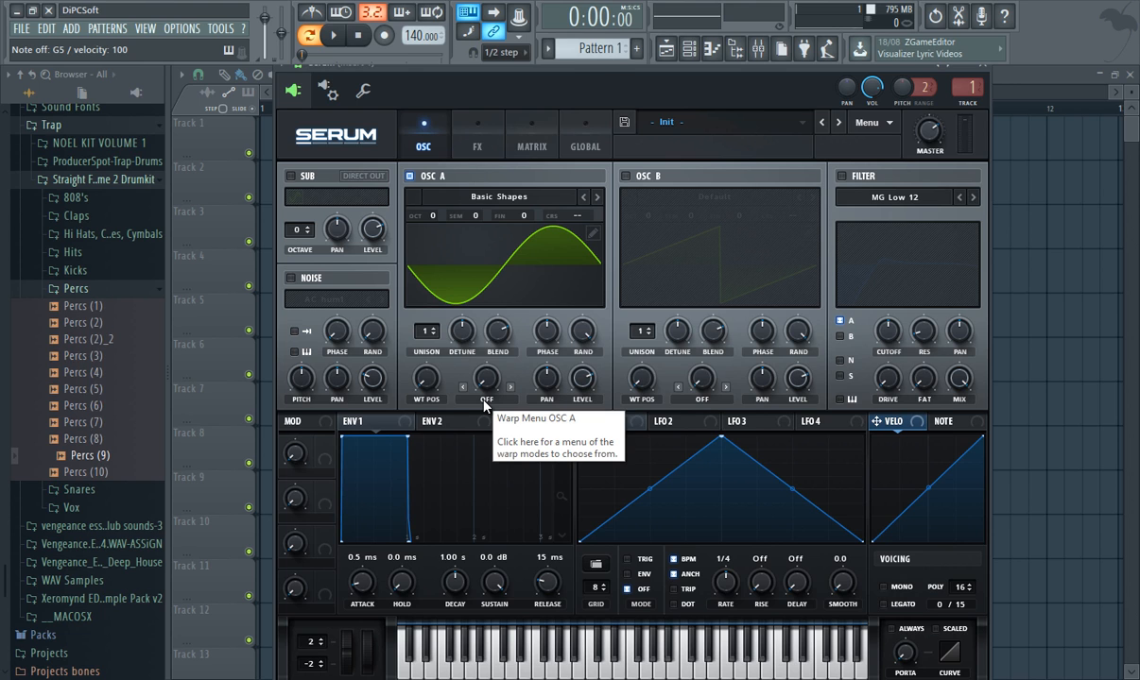
Step: Set oscillator A's warp mode to Bend +/- and vary the warp amount
{"action": "left_click", "coordinate": [484, 405]}
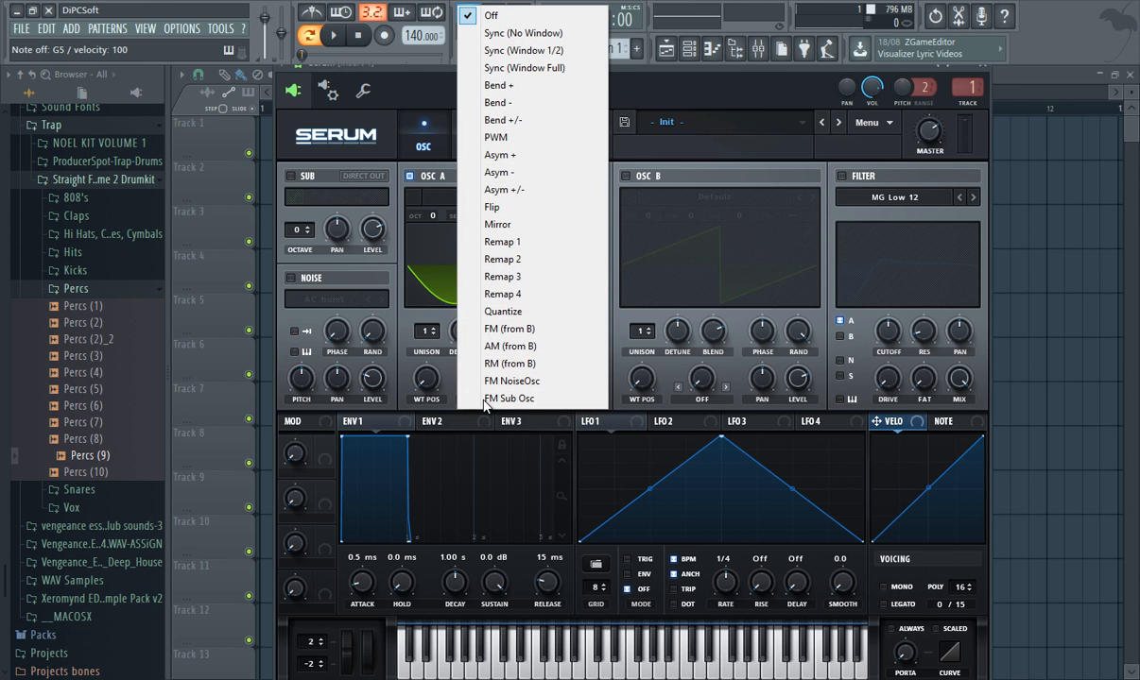
{"action": "left_click", "coordinate": [518, 127]}
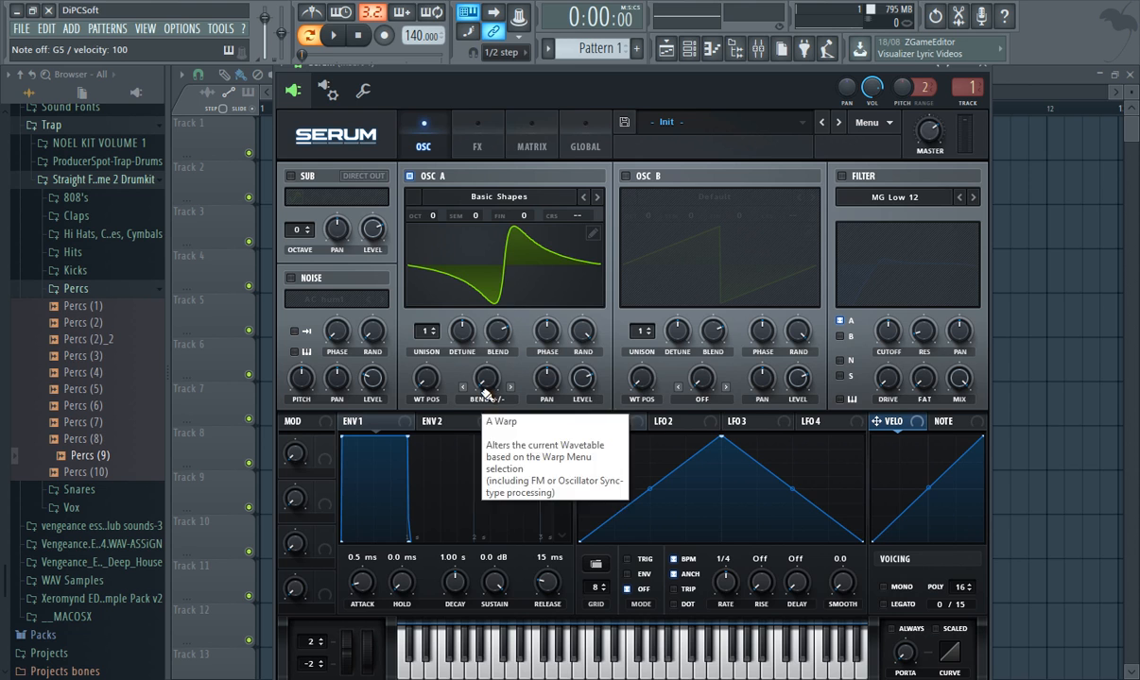
{"action": "left_click_drag", "start_coordinate": [484, 395], "coordinate": [461, 270]}
Step: Switch oscillator A's warp mode to Asym +/- and bring the warp amount to -19%
{"action": "left_click", "coordinate": [487, 399]}
{"action": "left_click", "coordinate": [522, 195]}
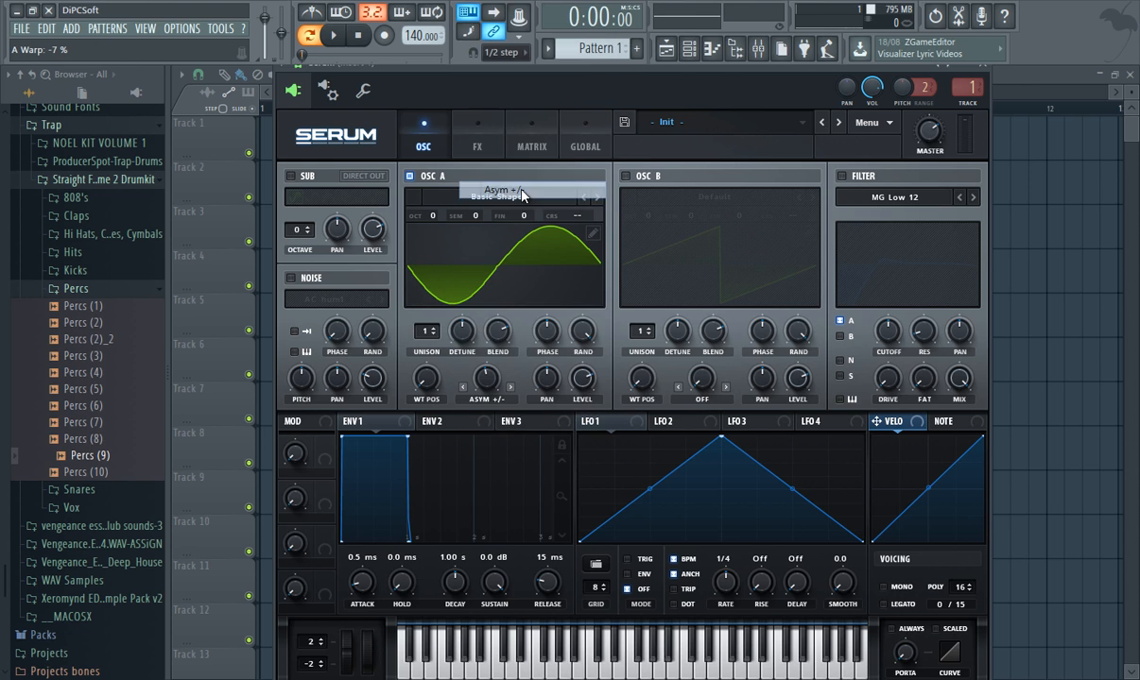
{"action": "mouse_move", "coordinate": [477, 380]}
{"action": "left_mouse_down"}
{"action": "mouse_move", "coordinate": [483, 457]}
{"action": "mouse_move", "coordinate": [492, 391]}
{"action": "left_mouse_up"}
{"action": "left_click_drag", "start_coordinate": [498, 299], "coordinate": [483, 389]}
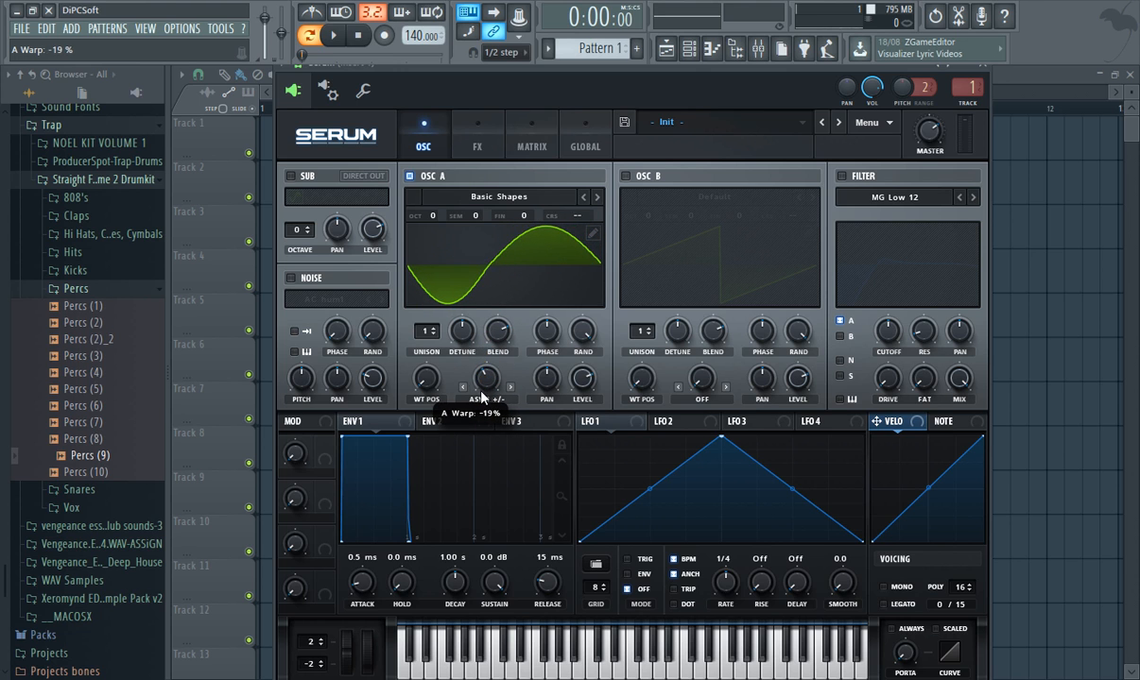
Step: Review the warp modes available for oscillator A and undo its wavetable and warp changes
{"action": "left_click", "coordinate": [483, 398]}
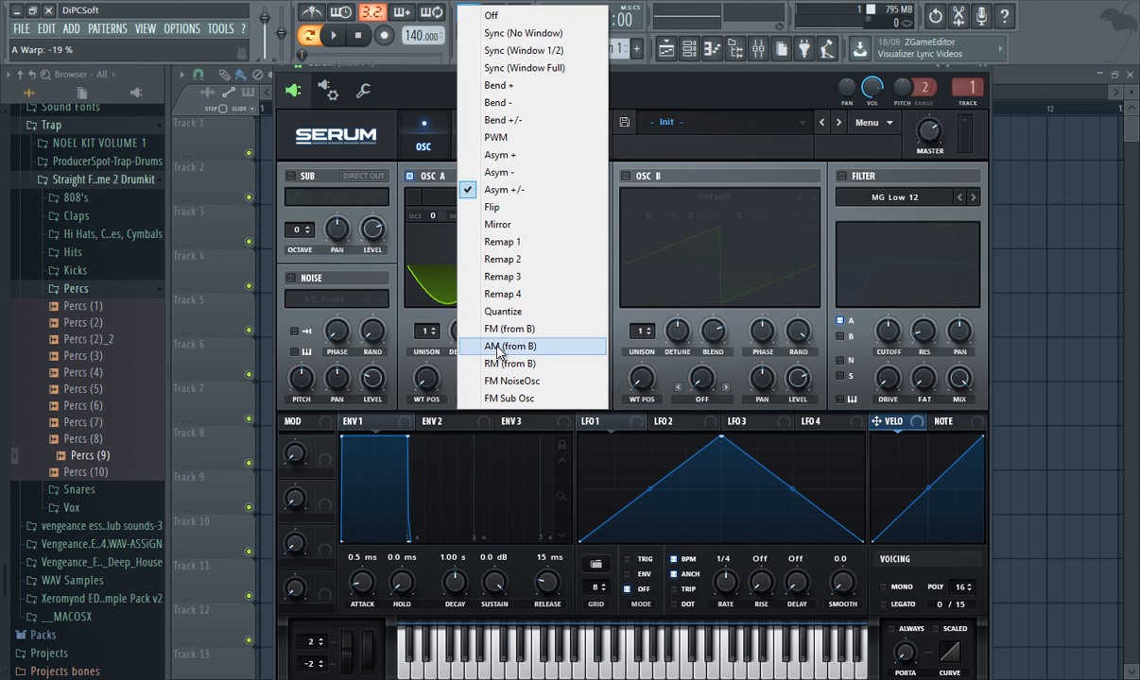
{"action": "key", "text": "Escape"}
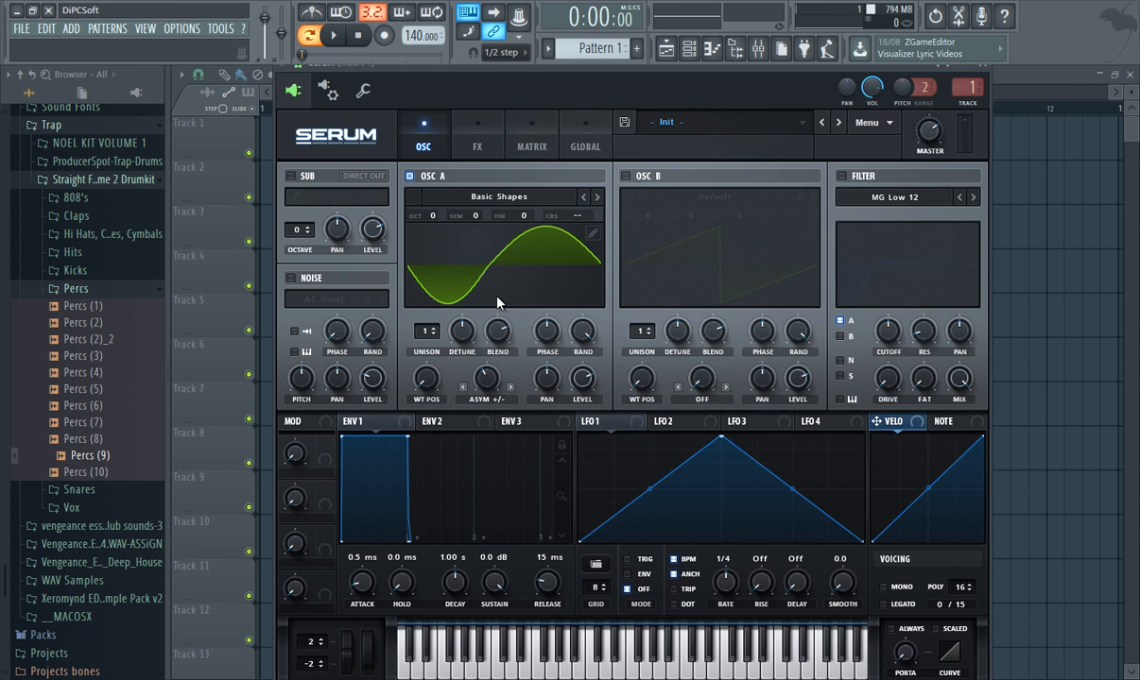
{"action": "key", "text": "ctrl+z"}
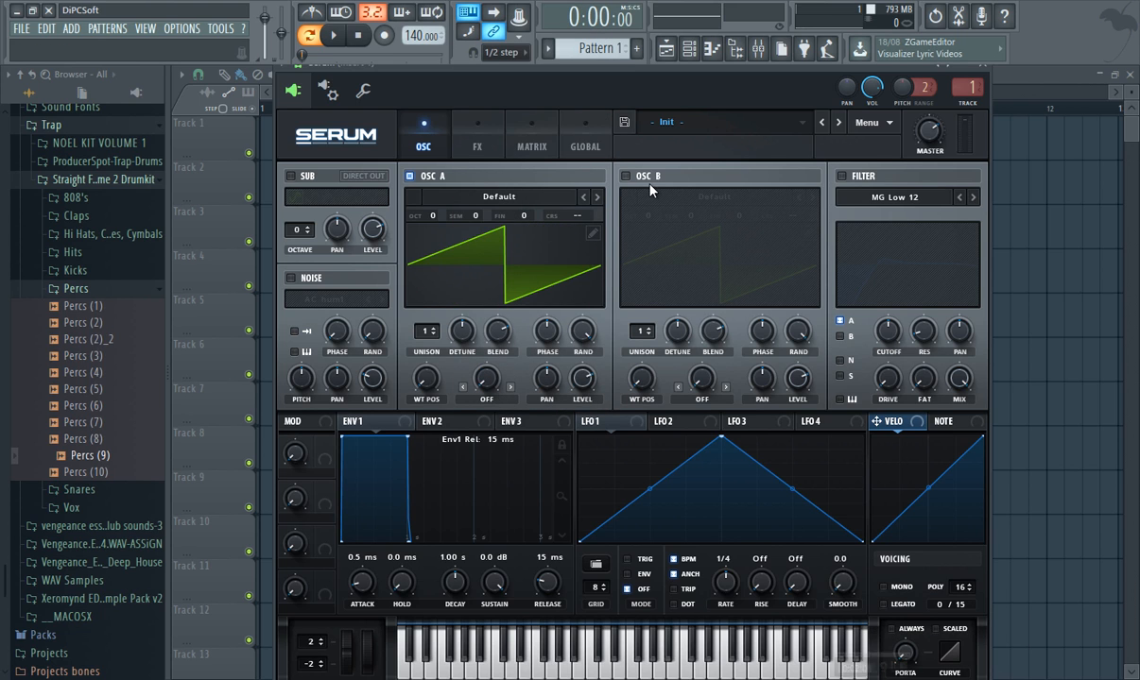
Step: Load the digital wavetable Dist 8bit Fwap into oscillator A and vary its wavetable position
{"action": "left_click", "coordinate": [502, 202]}
{"action": "mouse_move", "coordinate": [509, 219]}
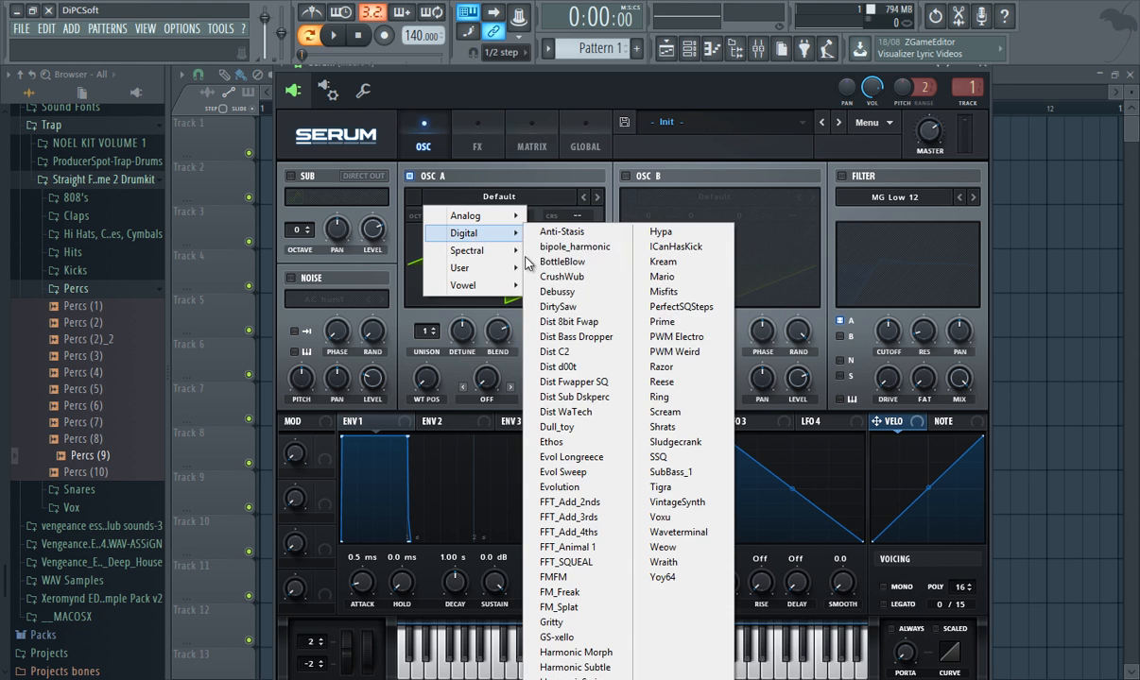
{"action": "left_click", "coordinate": [571, 322]}
{"action": "left_click_drag", "start_coordinate": [426, 381], "coordinate": [394, 387]}
{"action": "left_click", "coordinate": [445, 245]}
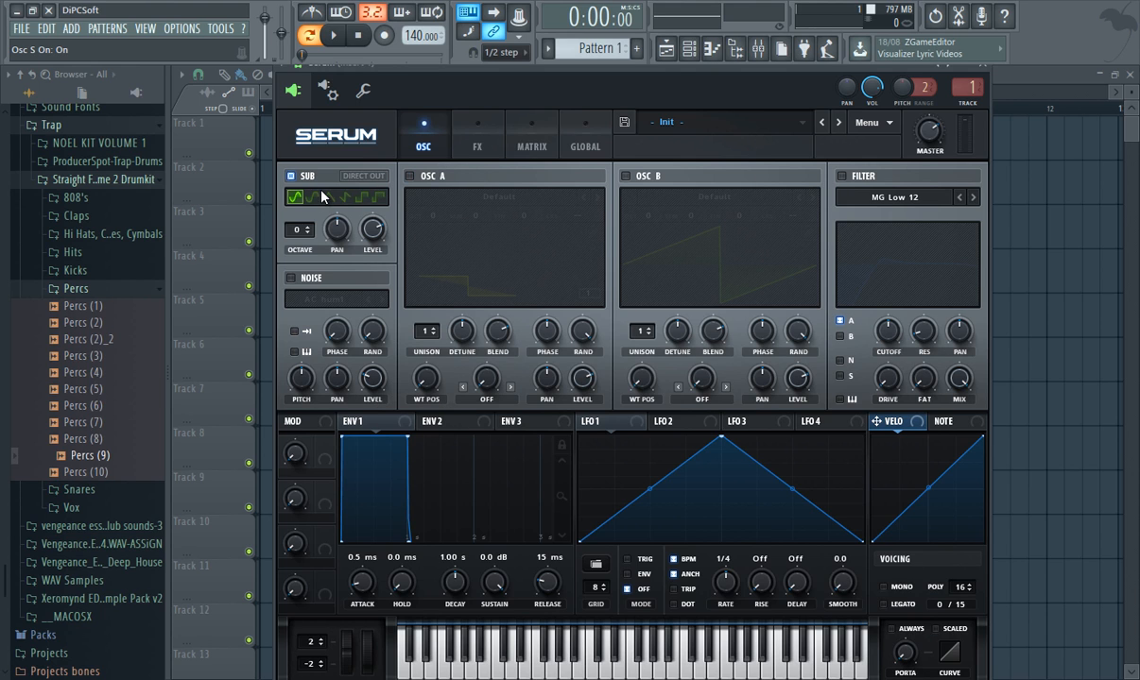
Step: Audition the sub oscillator's sine, RoundRect and triangle shapes with the same note
{"action": "key", "text": "v"}
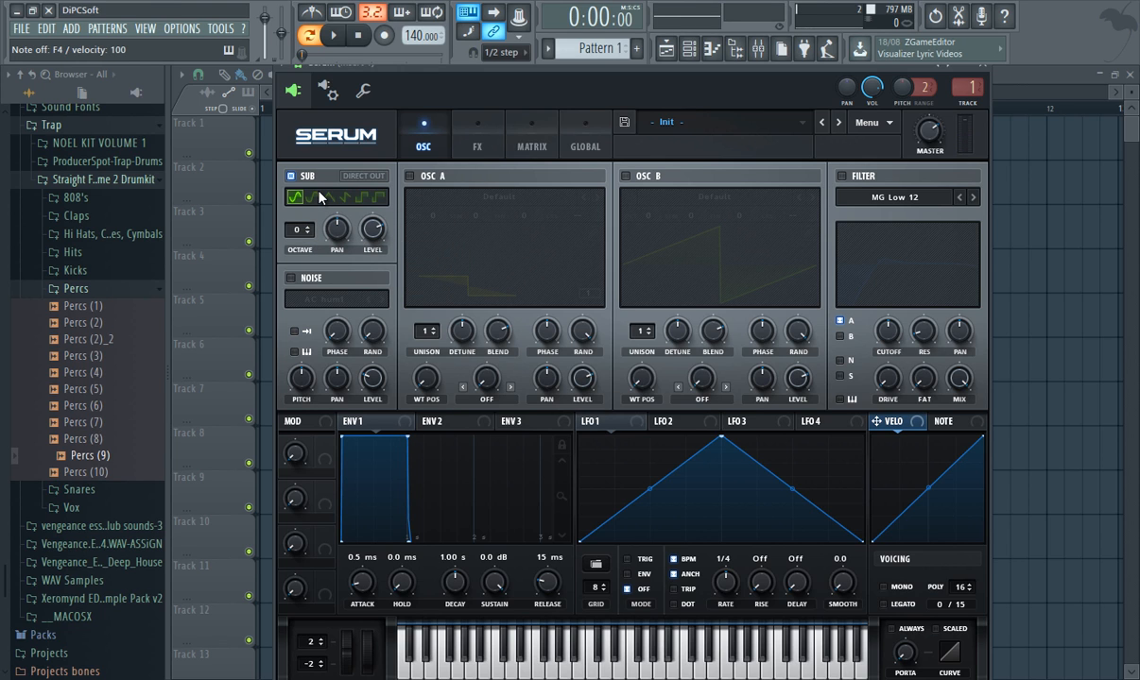
{"action": "left_click", "coordinate": [318, 196]}
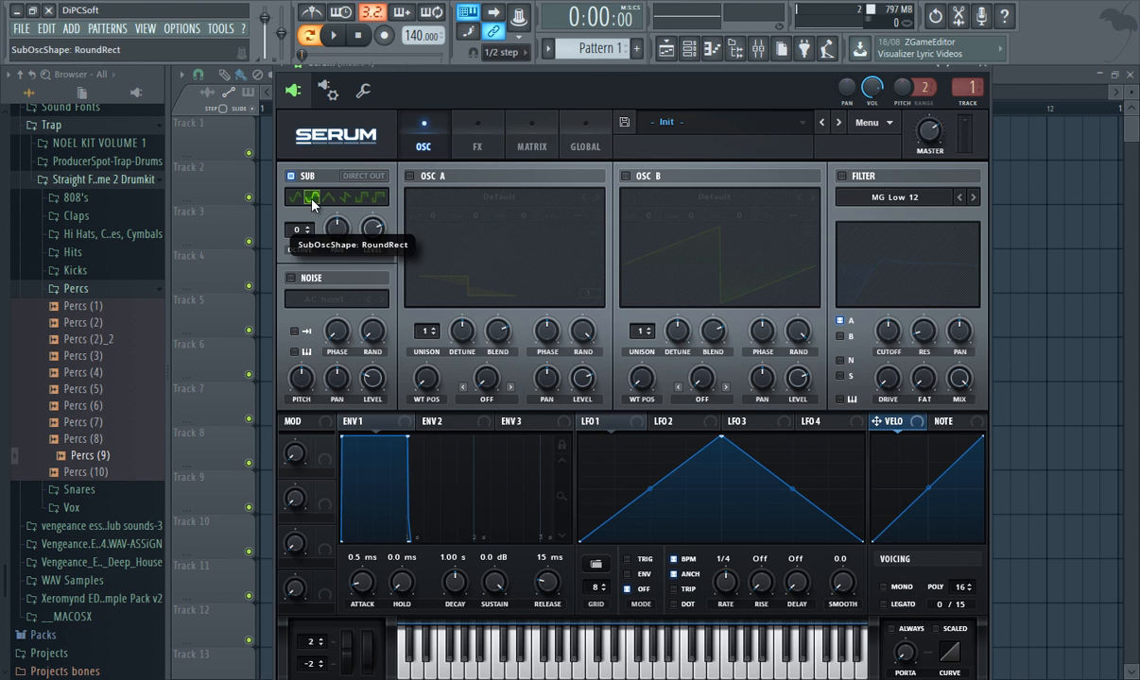
{"action": "key", "text": "v"}
{"action": "left_click", "coordinate": [327, 196]}
{"action": "key", "text": "v"}
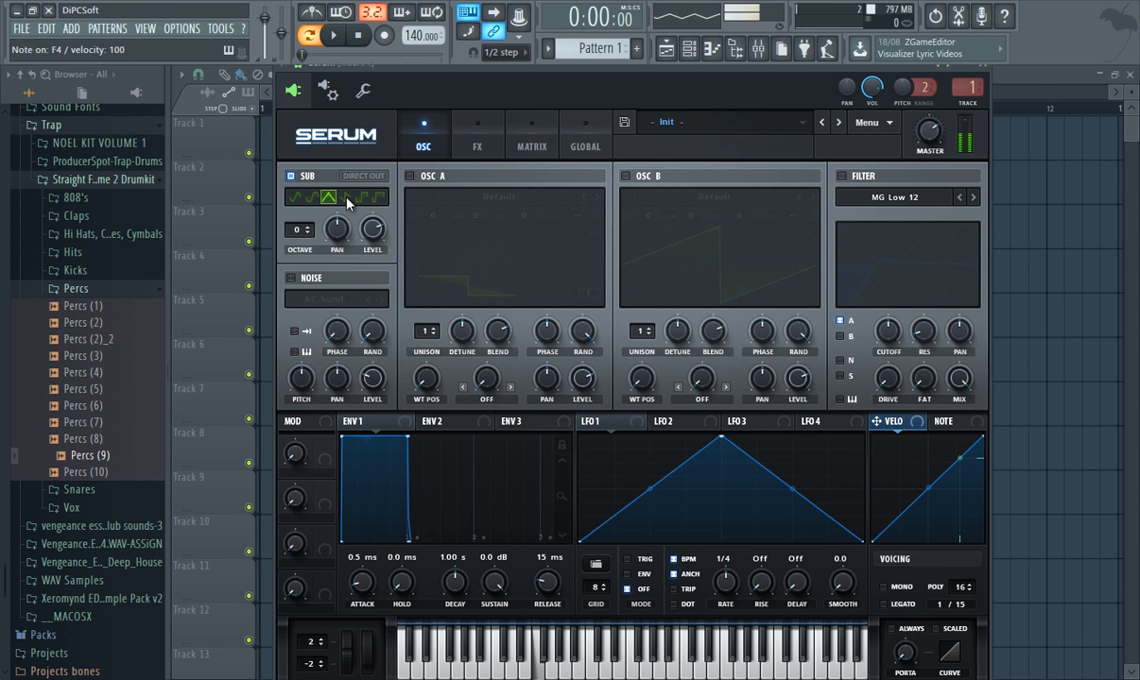
Step: Audition the sub oscillator's saw, square and pulse shapes with the same note
{"action": "left_click", "coordinate": [348, 198]}
{"action": "key", "text": "v"}
{"action": "left_click", "coordinate": [362, 198]}
{"action": "key", "text": "v"}
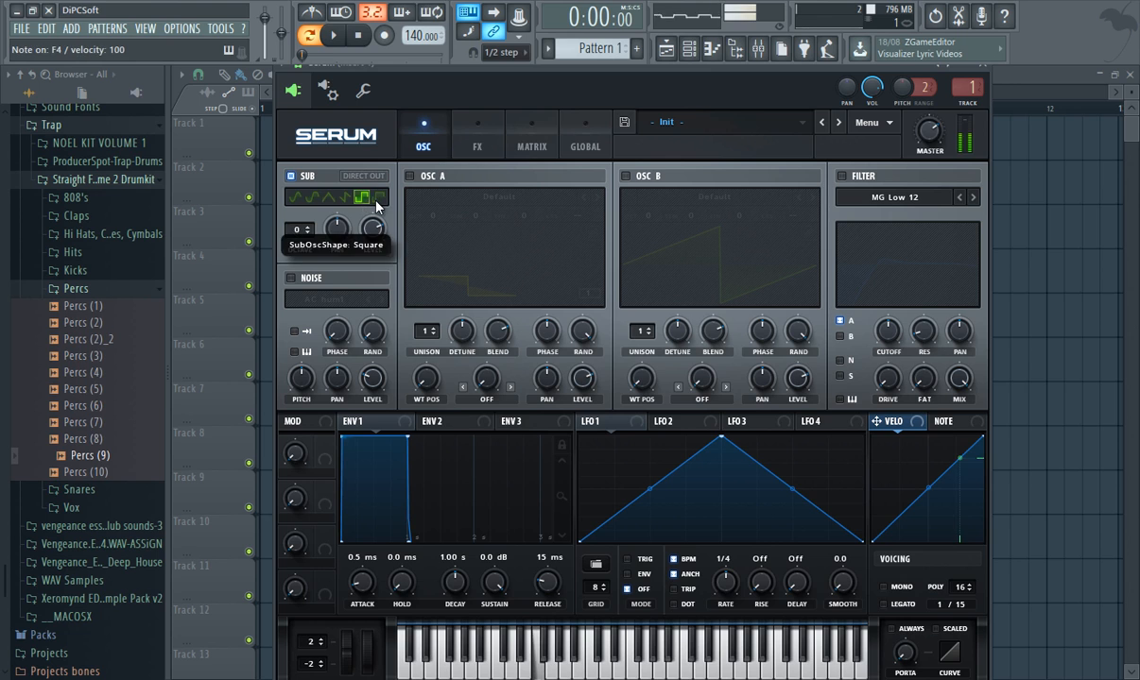
{"action": "left_click", "coordinate": [378, 197]}
{"action": "key", "text": "v"}
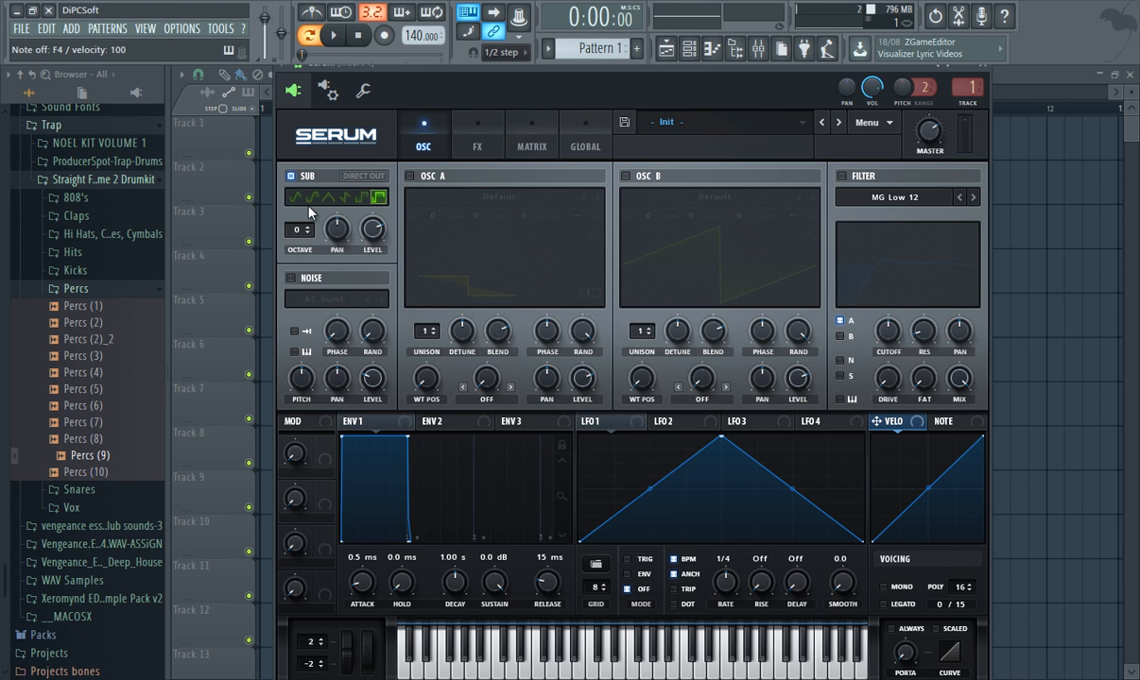
Step: Return the sub oscillator to the sine shape, try its octave setting, and switch the sub off
{"action": "left_click", "coordinate": [294, 197]}
{"action": "key", "text": "v"}
{"action": "left_click_drag", "start_coordinate": [297, 230], "coordinate": [361, 233]}
{"action": "left_click", "coordinate": [291, 175]}
Step: Enable the noise oscillator and browse its noise categories, keeping AC hum1
{"action": "left_click", "coordinate": [291, 278]}
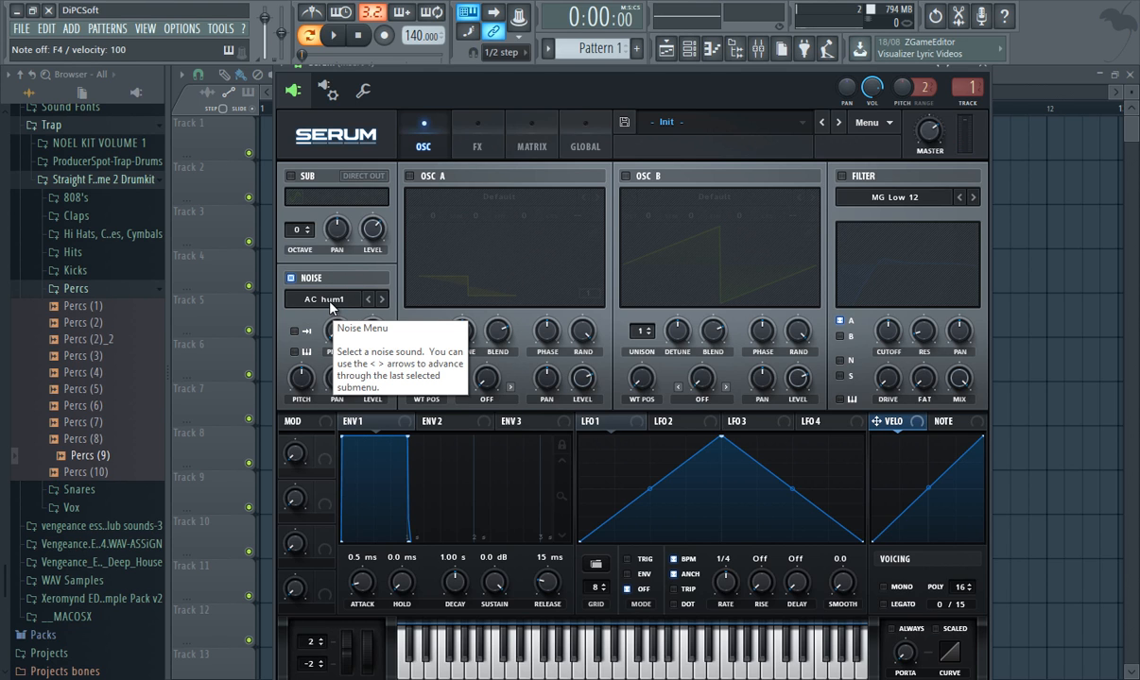
{"action": "left_click", "coordinate": [329, 303]}
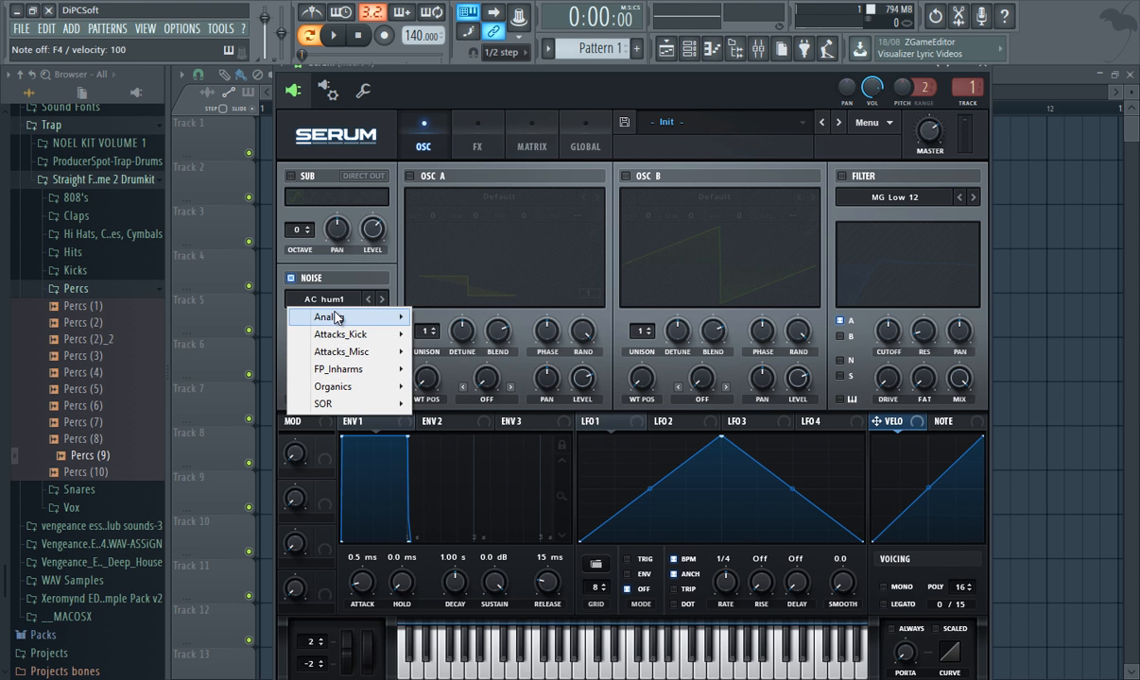
{"action": "mouse_move", "coordinate": [326, 316]}
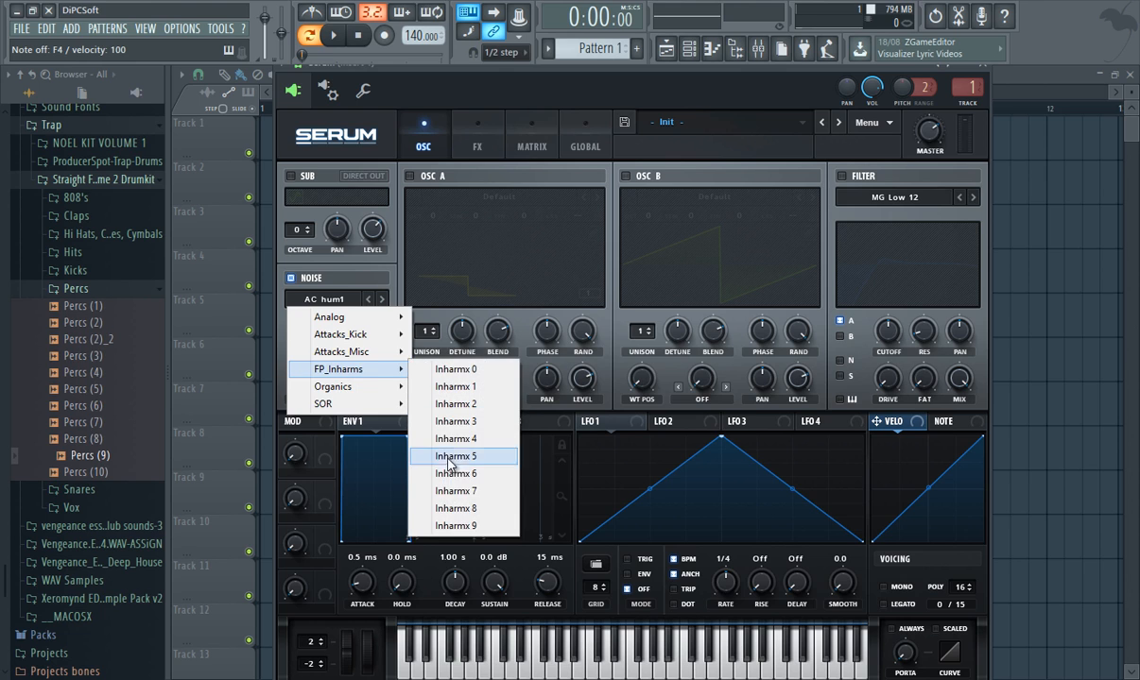
{"action": "left_click", "coordinate": [368, 299]}
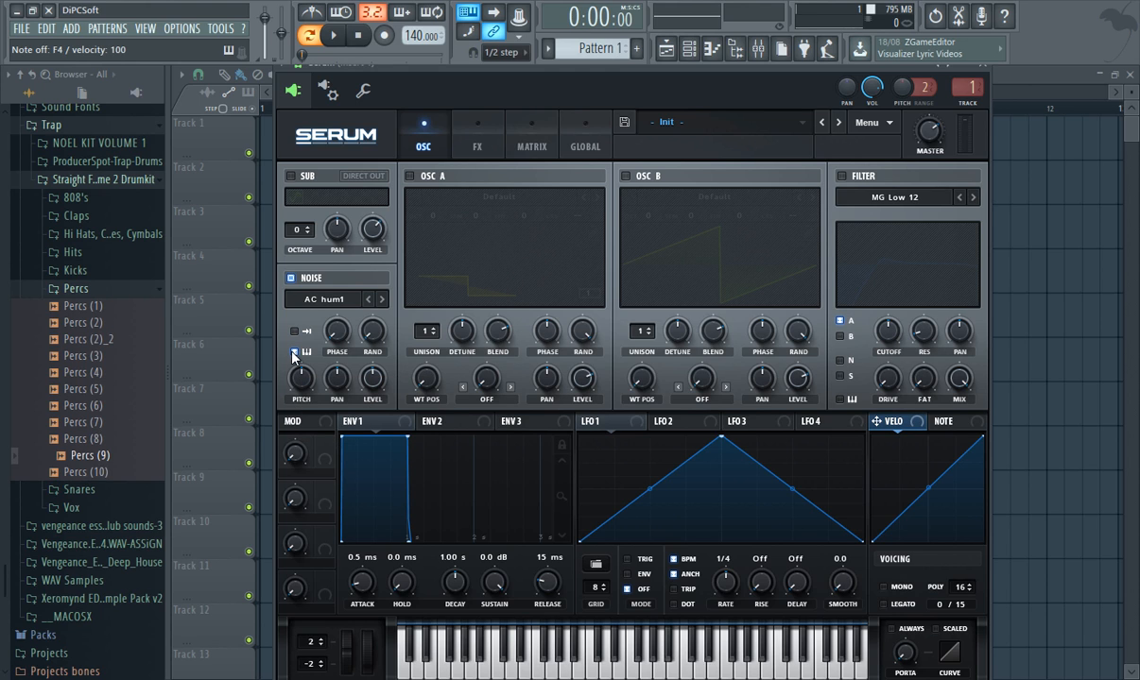
Step: Audition the AC hum1 noise with several notes, and toggle its keyboard pitch tracking to compare
{"action": "key", "text": "x"}
{"action": "key", "text": "c"}
{"action": "key", "text": "v"}
{"action": "key", "text": "m"}
{"action": "key", "text": "comma"}
{"action": "left_click", "coordinate": [293, 353]}
{"action": "key", "text": "v"}
Step: Load the GlassLid 5 sample from Attacks_Misc into the noise oscillator
{"action": "left_click", "coordinate": [322, 304]}
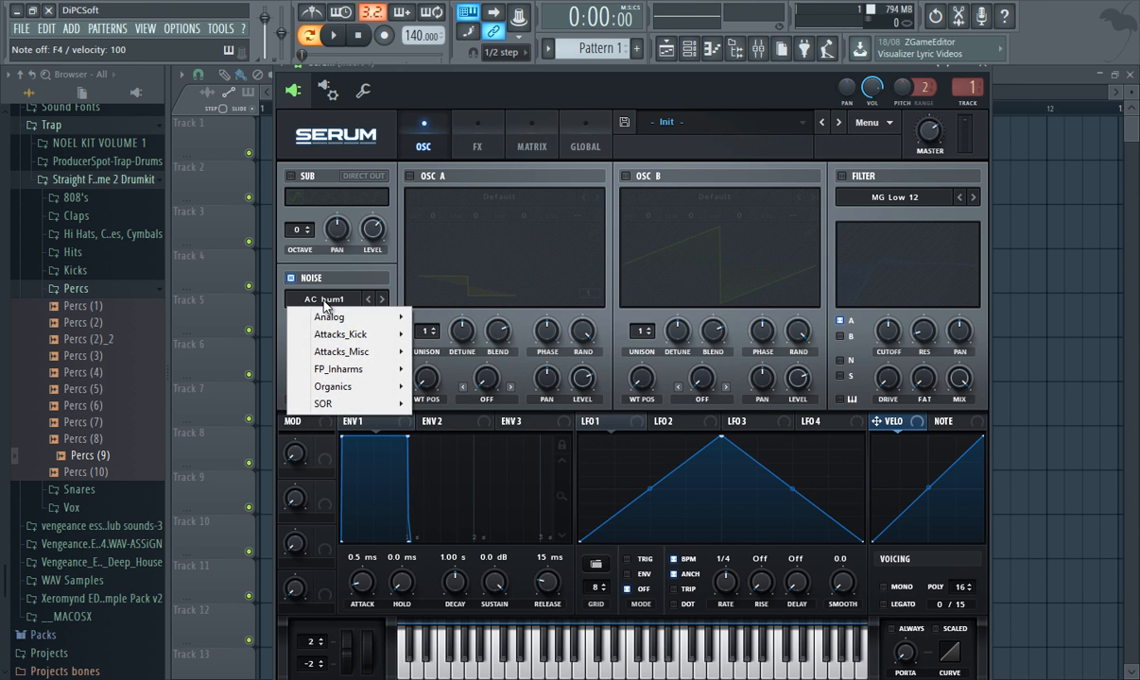
{"action": "mouse_move", "coordinate": [326, 352]}
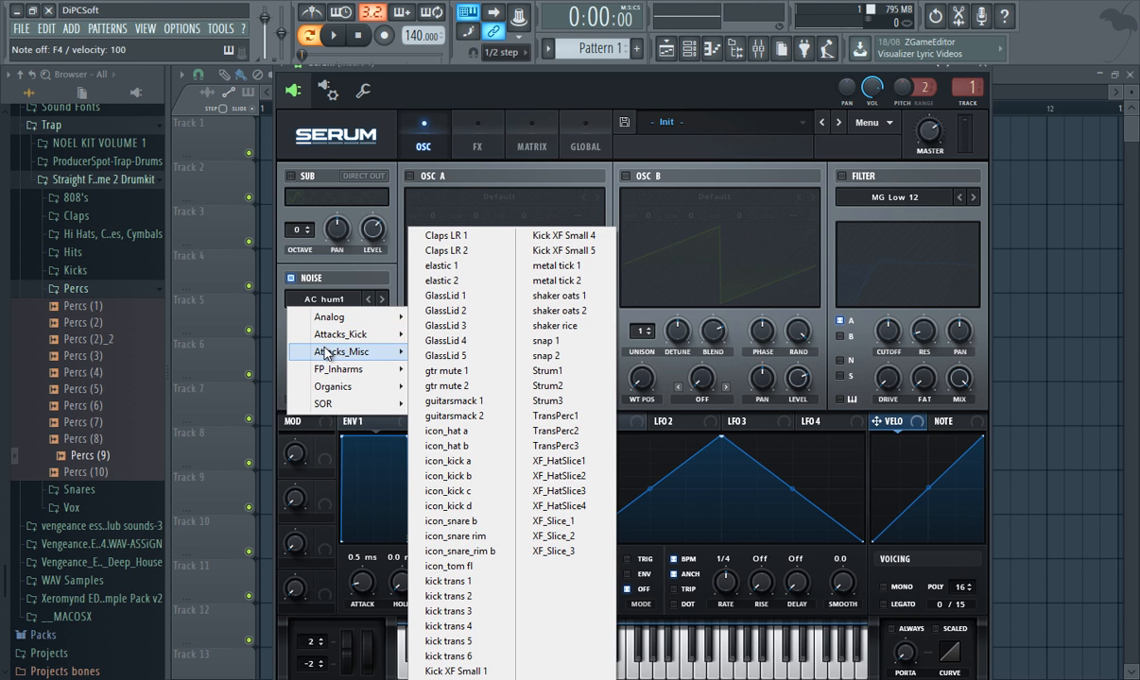
{"action": "left_click", "coordinate": [458, 356]}
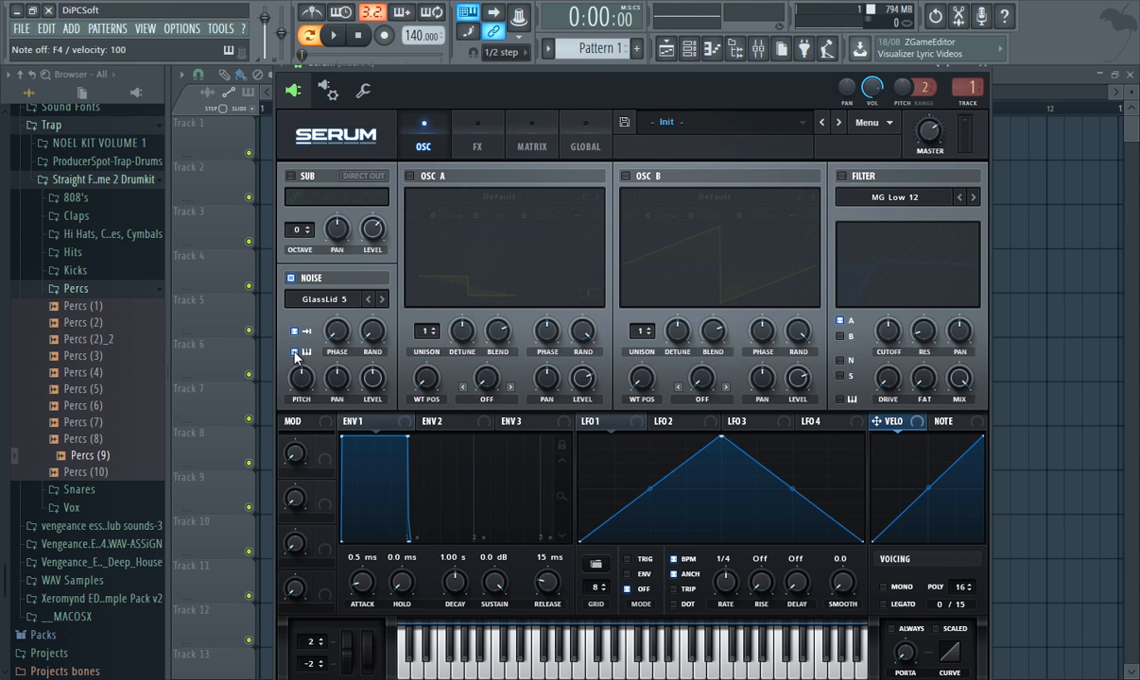
Step: Play a run of notes up and down the keyboard to audition GlassLid 5 with pitch tracking
{"action": "key", "text": "e"}
{"action": "key", "text": "t"}
{"action": "key", "text": "y"}
{"action": "key", "text": "t"}
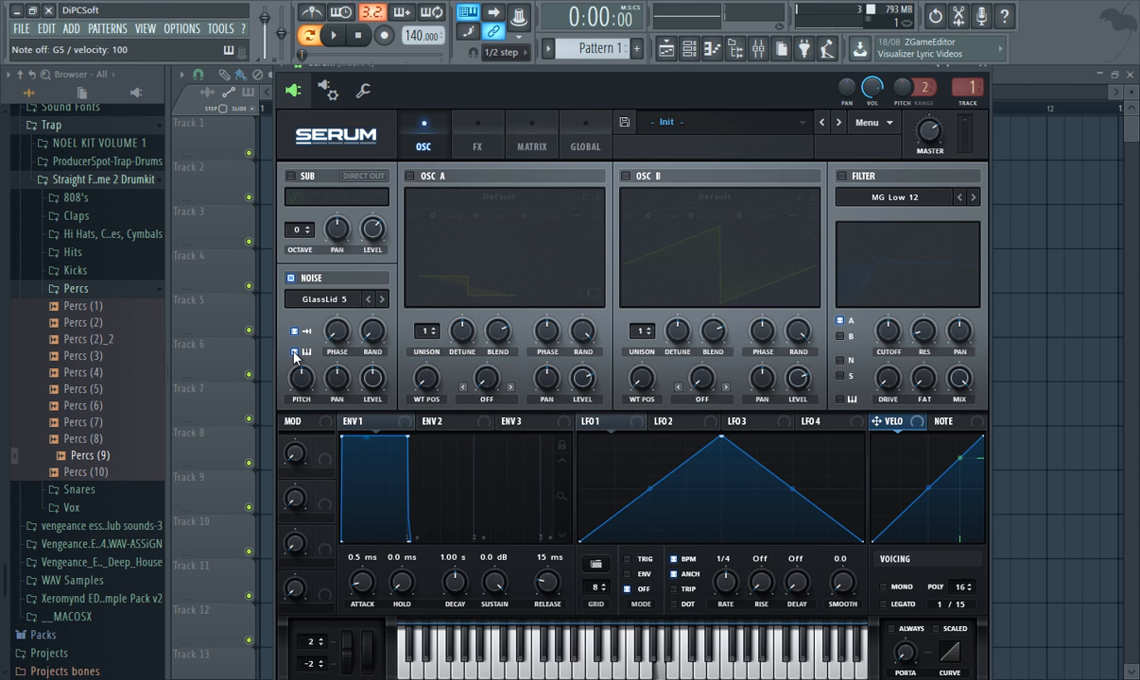
{"action": "key", "text": "u"}
{"action": "key", "text": "i"}
{"action": "key", "text": "o"}
{"action": "key", "text": "p"}
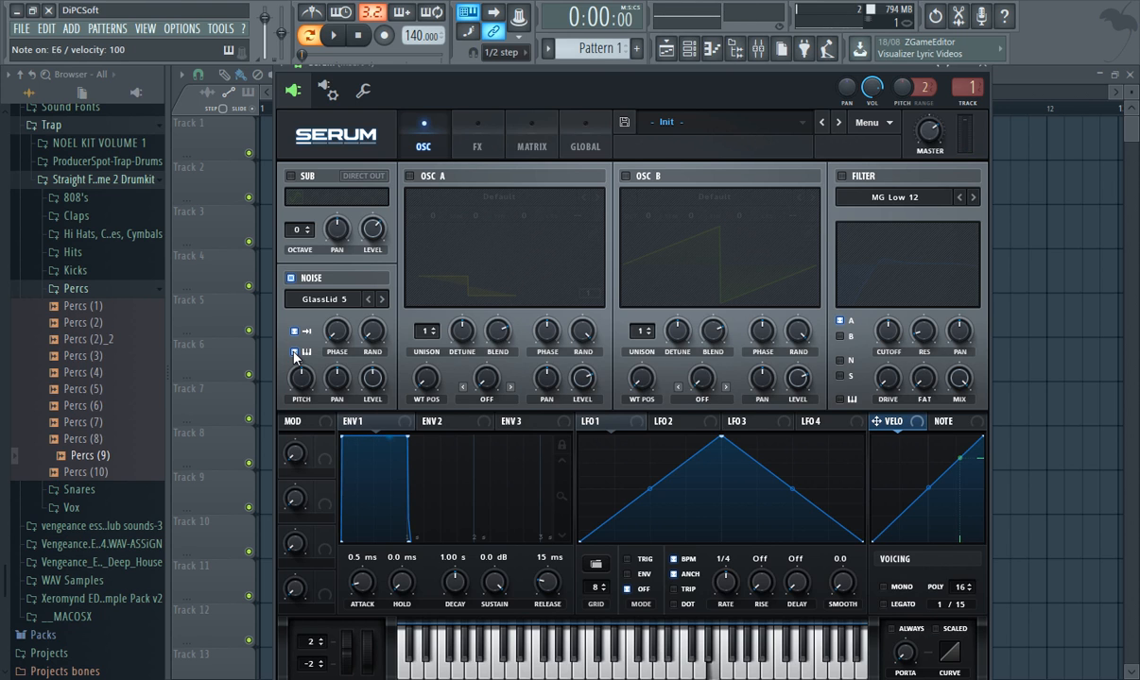
{"action": "key", "text": "u"}
{"action": "key", "text": "y"}
{"action": "key", "text": "t"}
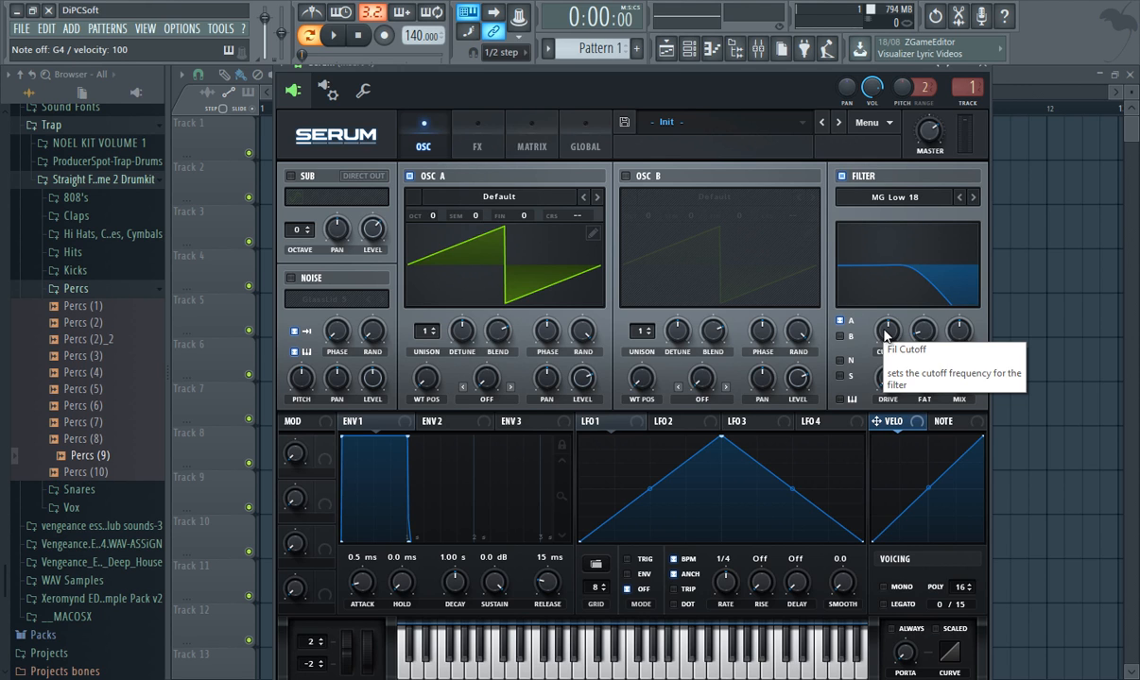
Step: Play F4 while lowering the MG Low 18 filter's cutoff to about 262 Hz, and raise its resonance slightly
{"action": "key", "text": "v"}
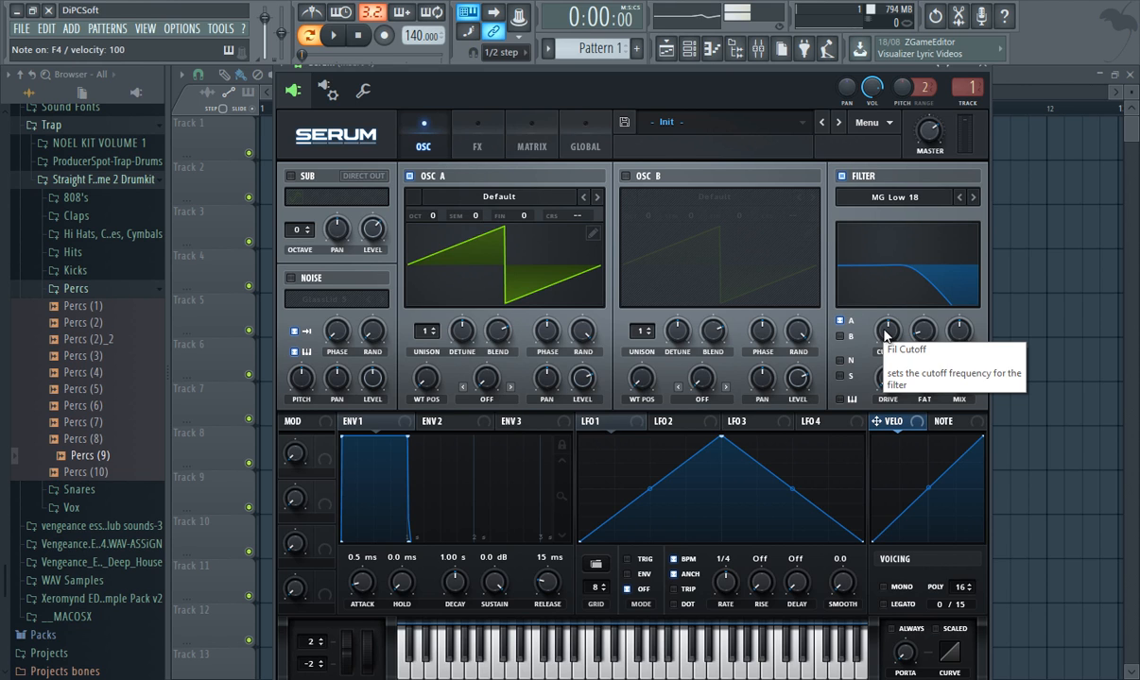
{"action": "key", "text": "v"}
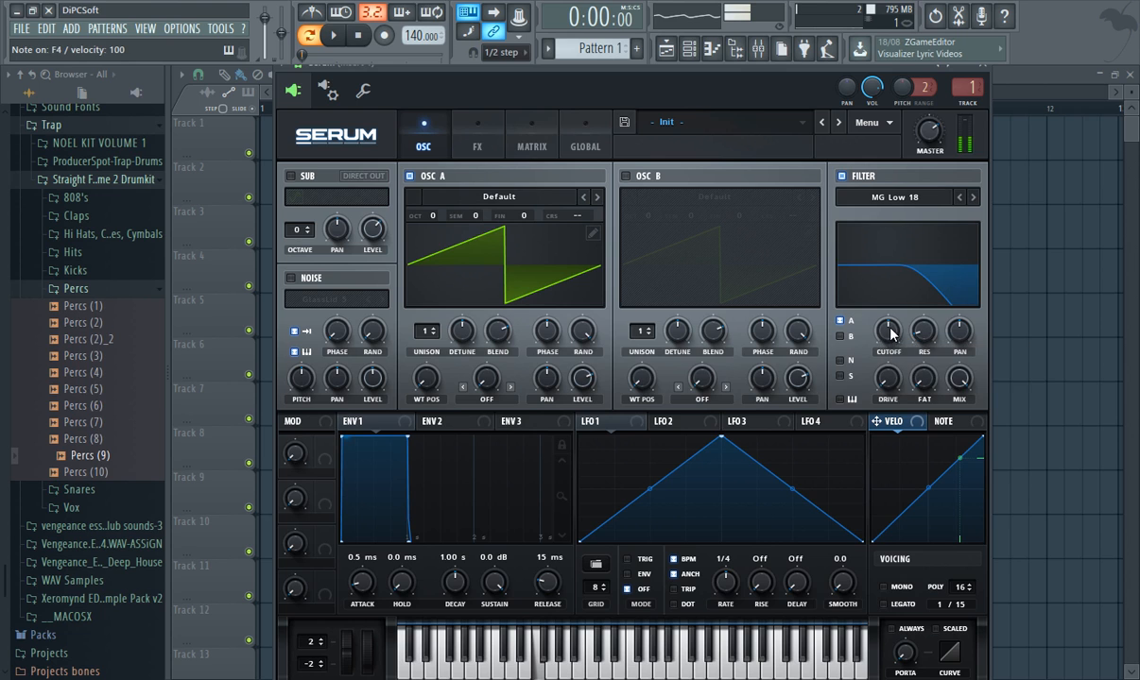
{"action": "left_click_drag", "start_coordinate": [889, 331], "coordinate": [924, 346]}
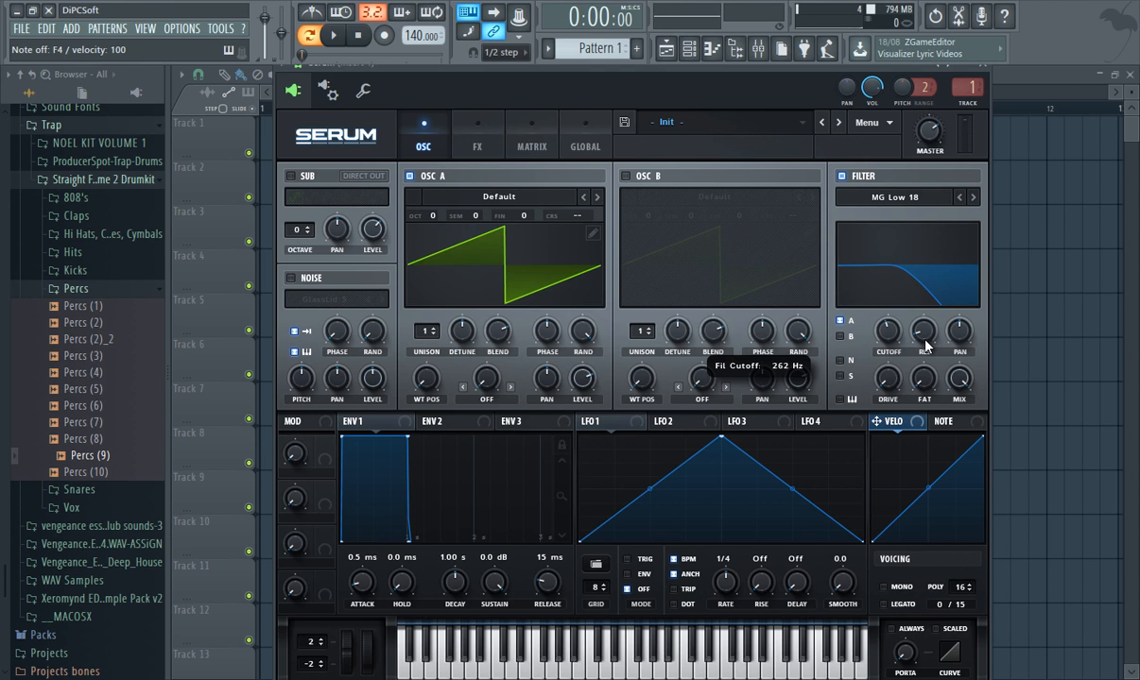
{"action": "left_click_drag", "start_coordinate": [924, 346], "coordinate": [899, 288]}
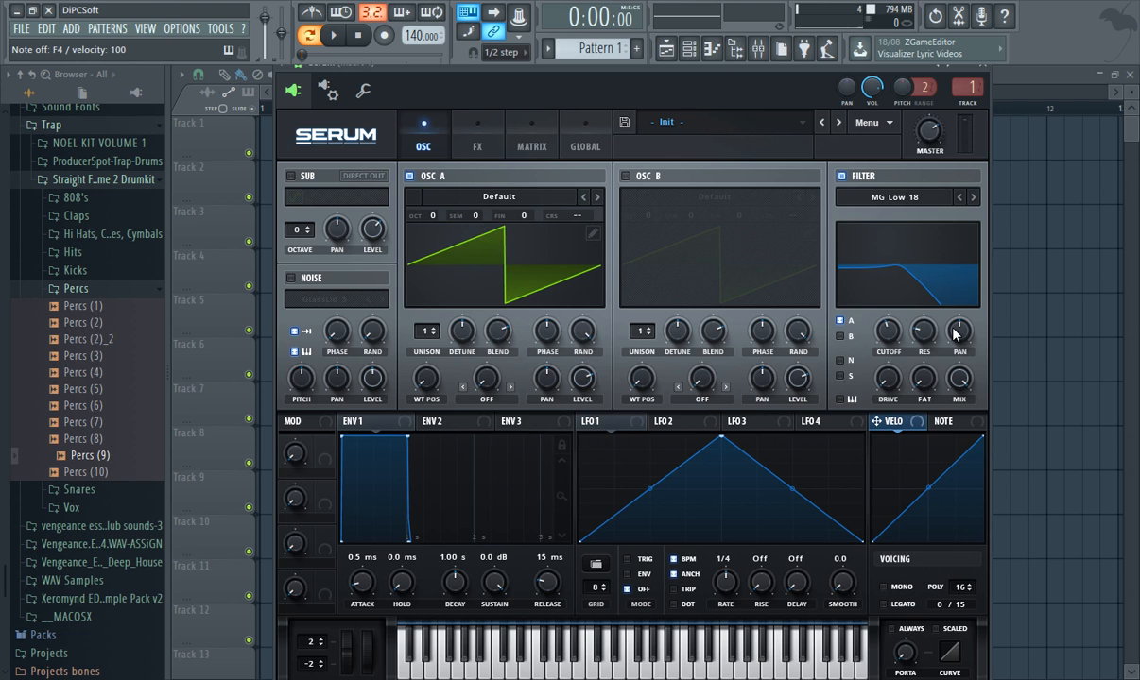
Step: Try out the filter's pan, drive and mix controls while a note sounds
{"action": "left_click_drag", "start_coordinate": [956, 333], "coordinate": [889, 385]}
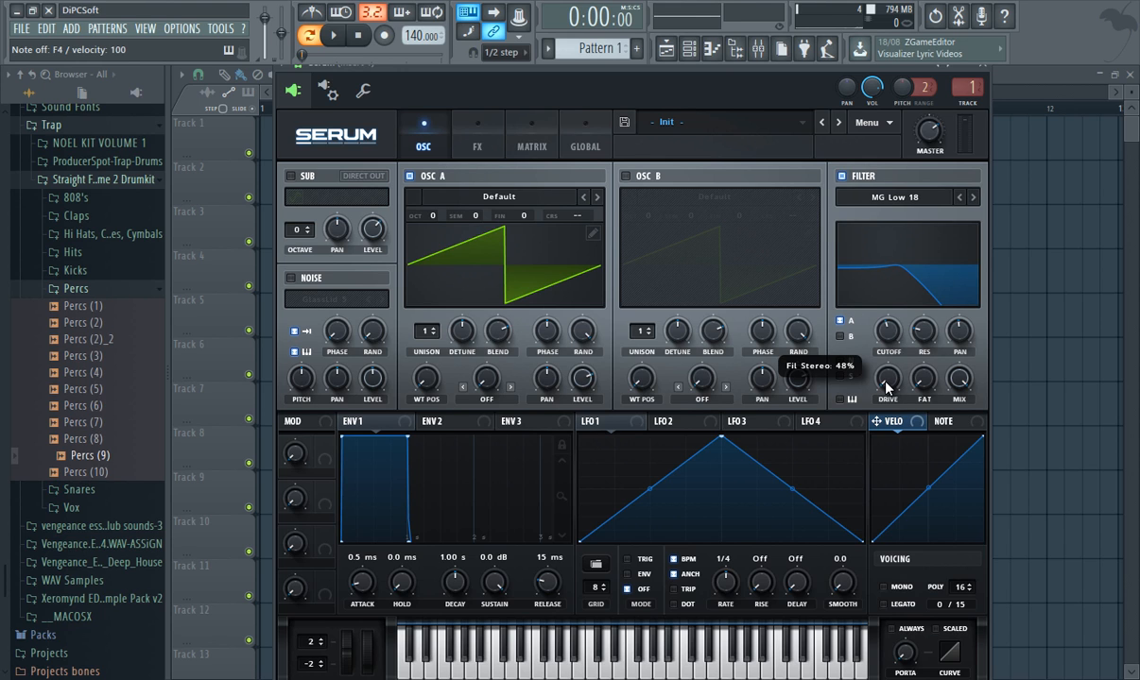
{"action": "left_click_drag", "start_coordinate": [888, 385], "coordinate": [866, 396]}
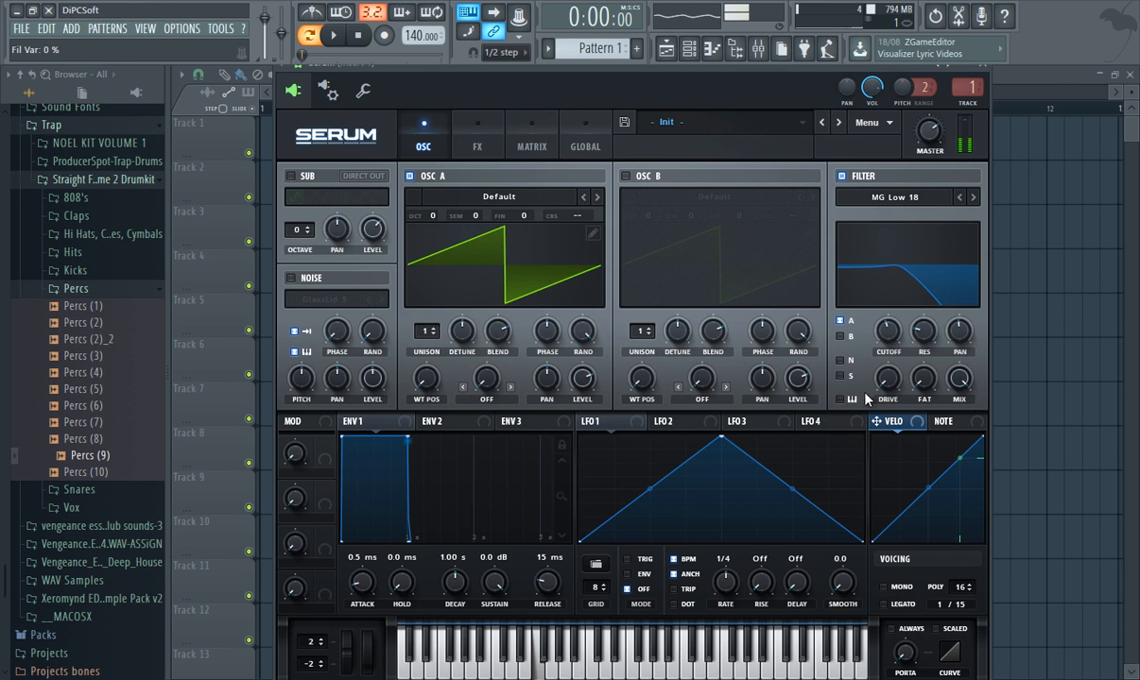
{"action": "left_click_drag", "start_coordinate": [960, 378], "coordinate": [962, 186]}
{"action": "key", "text": "F9"}
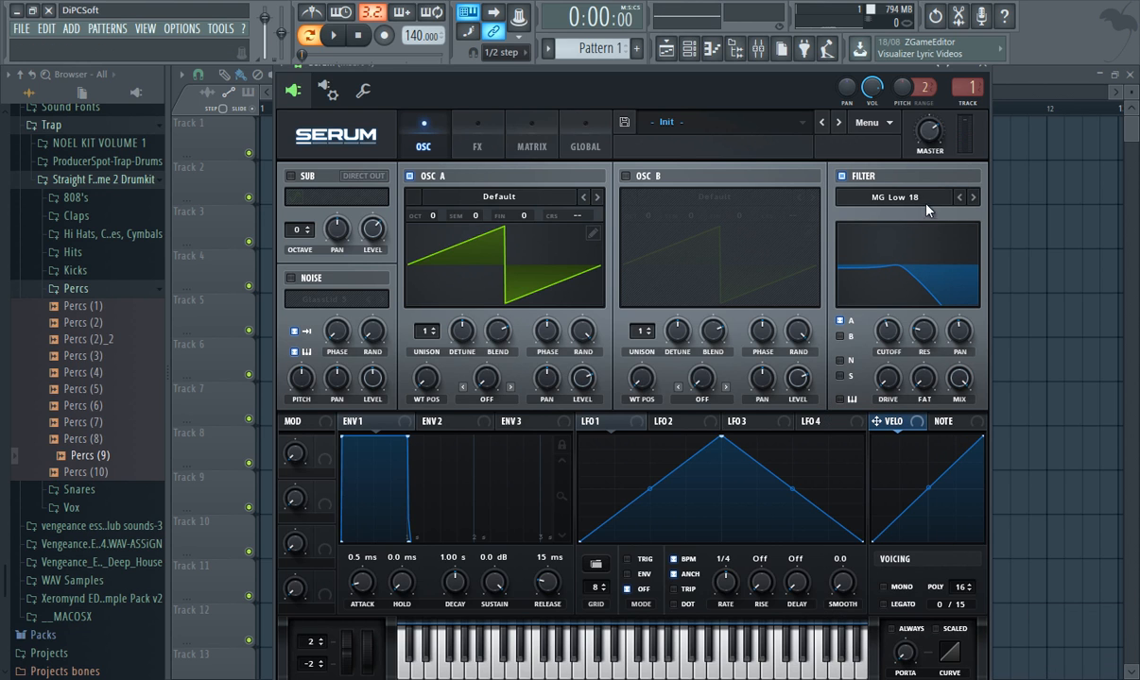
Step: Route oscillator B, the noise oscillator and the sub oscillator through the filter
{"action": "left_click", "coordinate": [839, 336]}
{"action": "left_click", "coordinate": [840, 360]}
{"action": "left_click", "coordinate": [841, 377]}
Step: Audition low and high notes with the filter's keyboard tracking enabled, and switch the tracking off
{"action": "key", "text": "c"}
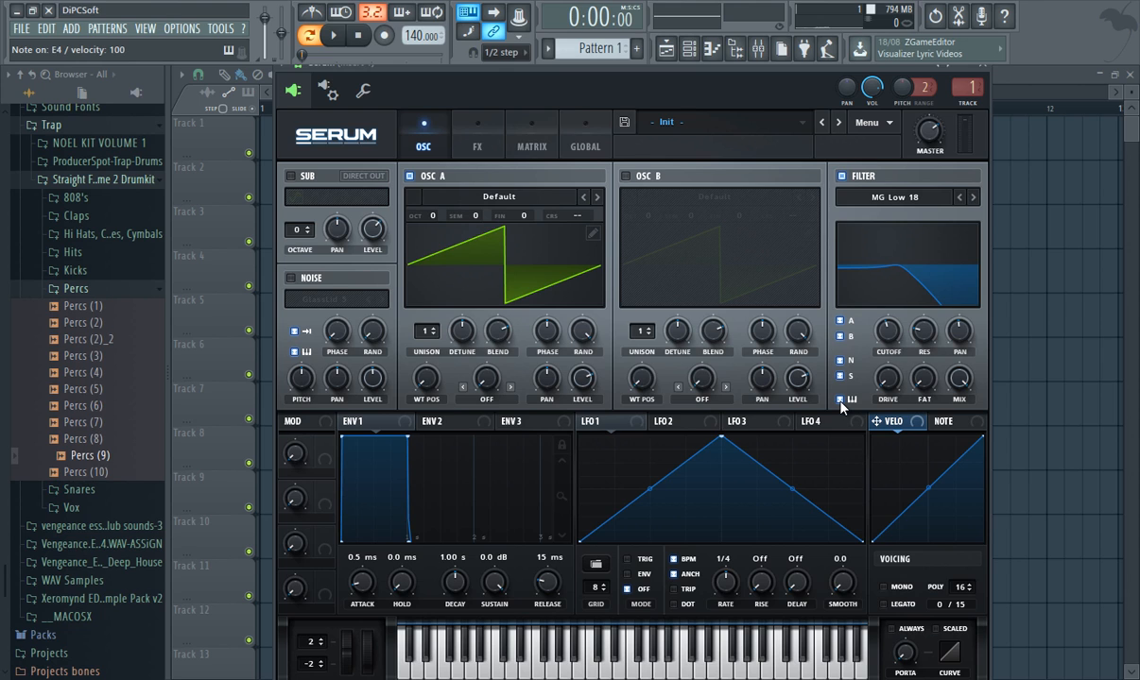
{"action": "key", "text": "c"}
{"action": "key", "text": "c"}
{"action": "key", "text": "q"}
{"action": "key", "text": "q"}
{"action": "key", "text": "z"}
{"action": "left_click", "coordinate": [840, 400]}
Step: Look through the Normal and Multi filter types and choose LH 12
{"action": "left_click", "coordinate": [875, 198]}
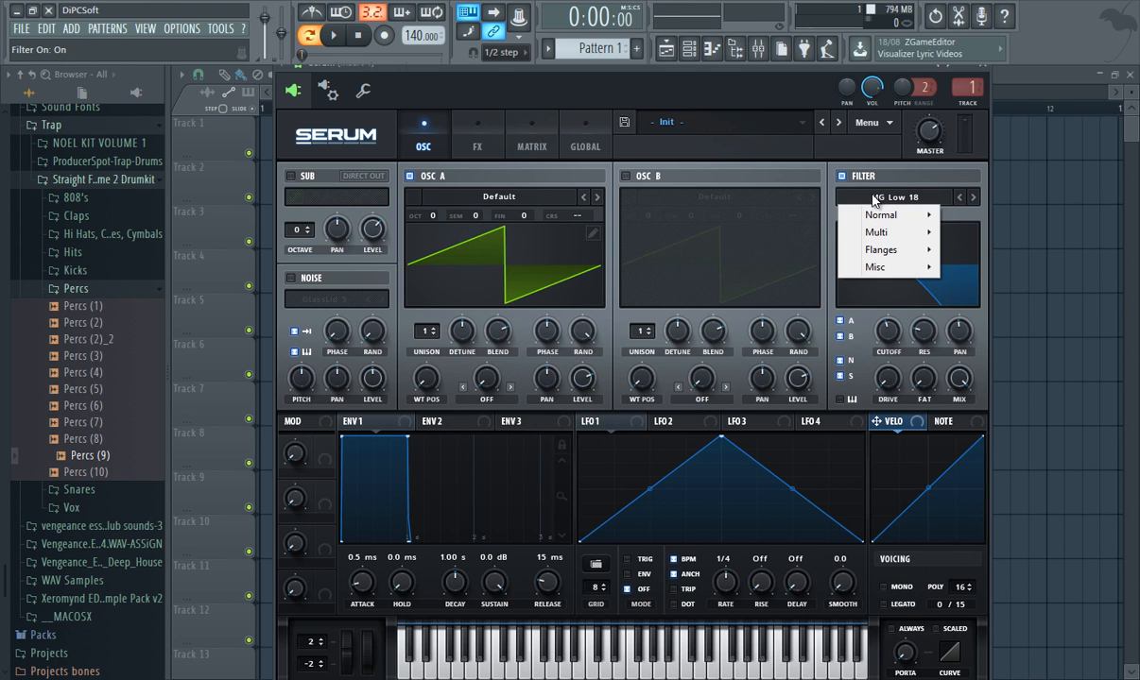
{"action": "mouse_move", "coordinate": [877, 218]}
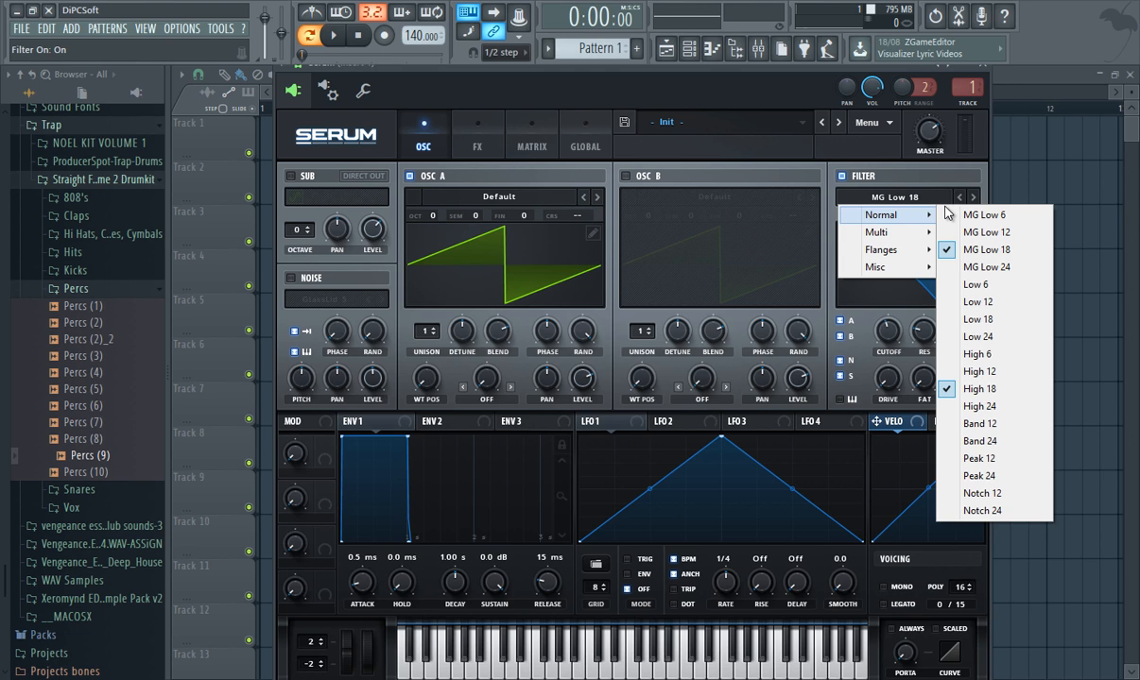
{"action": "mouse_move", "coordinate": [928, 236]}
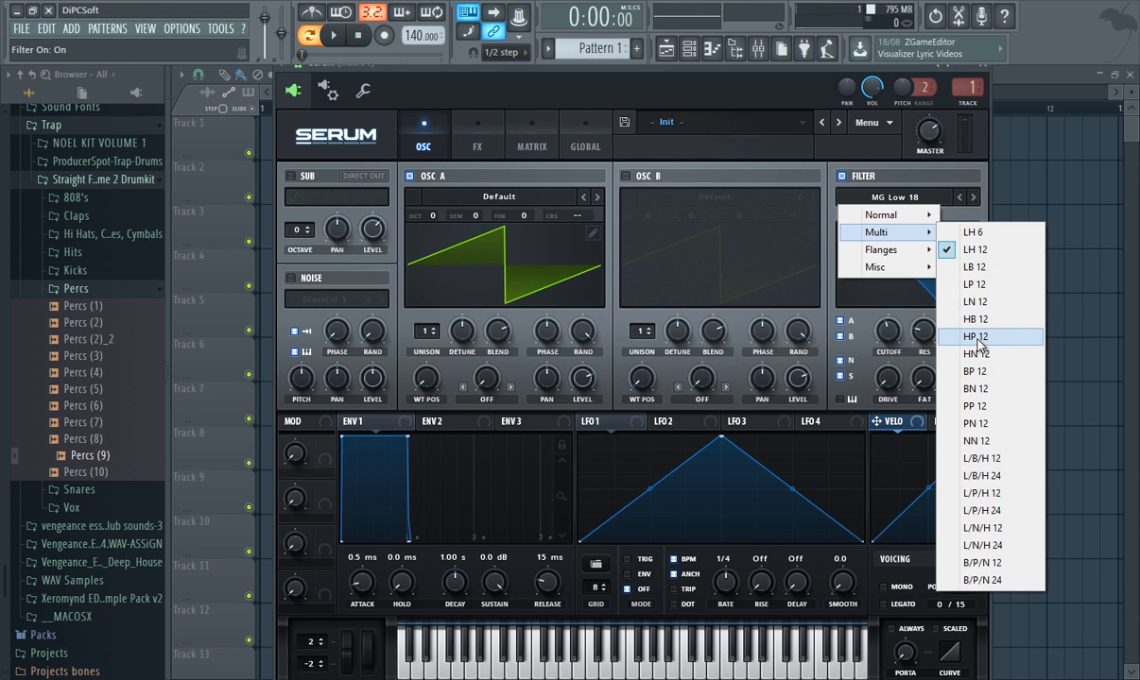
{"action": "left_click", "coordinate": [975, 249]}
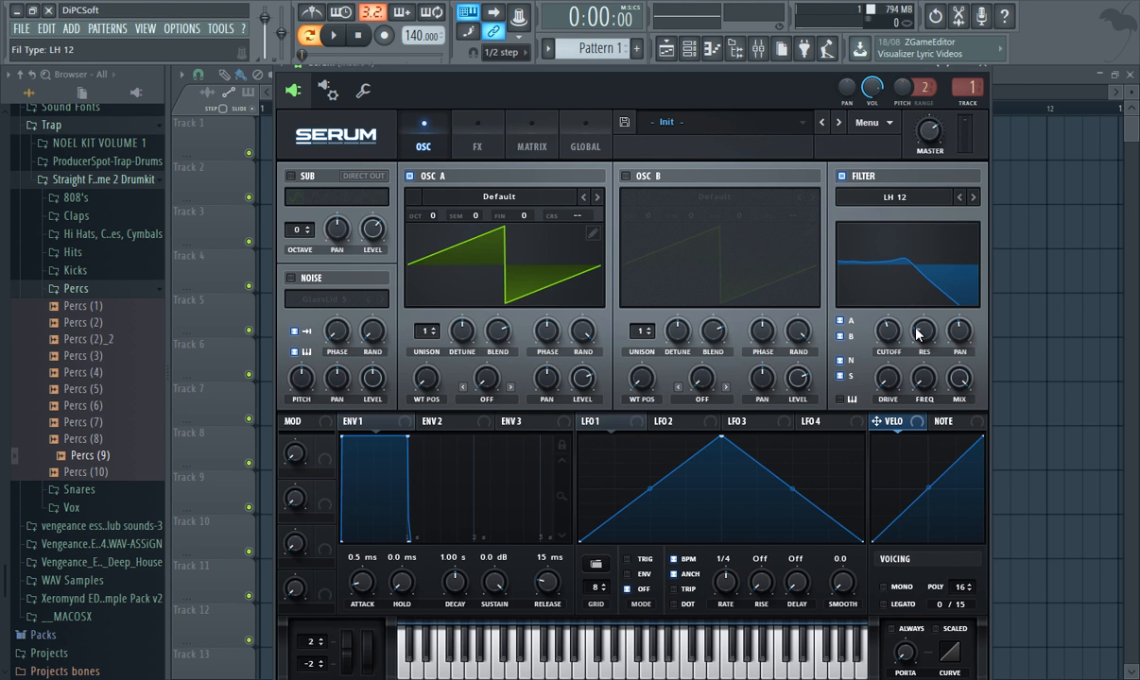
Step: Adjust the LH 12 filter's resonance and cutoff, and set its second frequency control to 28%
{"action": "left_click_drag", "start_coordinate": [917, 333], "coordinate": [926, 258]}
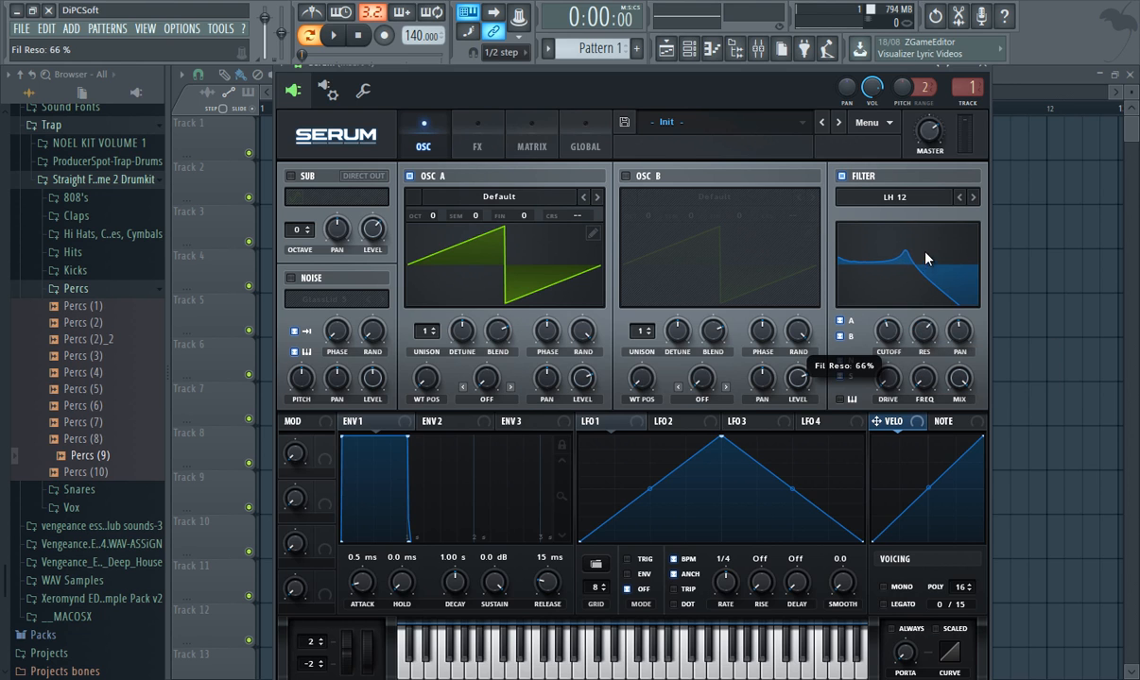
{"action": "mouse_move", "coordinate": [887, 329]}
{"action": "left_mouse_down"}
{"action": "mouse_move", "coordinate": [890, 353]}
{"action": "mouse_move", "coordinate": [922, 369]}
{"action": "mouse_move", "coordinate": [920, 275]}
{"action": "mouse_move", "coordinate": [915, 331]}
{"action": "mouse_move", "coordinate": [900, 336]}
{"action": "mouse_move", "coordinate": [890, 301]}
{"action": "mouse_move", "coordinate": [891, 317]}
{"action": "left_mouse_up"}
{"action": "left_click_drag", "start_coordinate": [923, 378], "coordinate": [917, 365]}
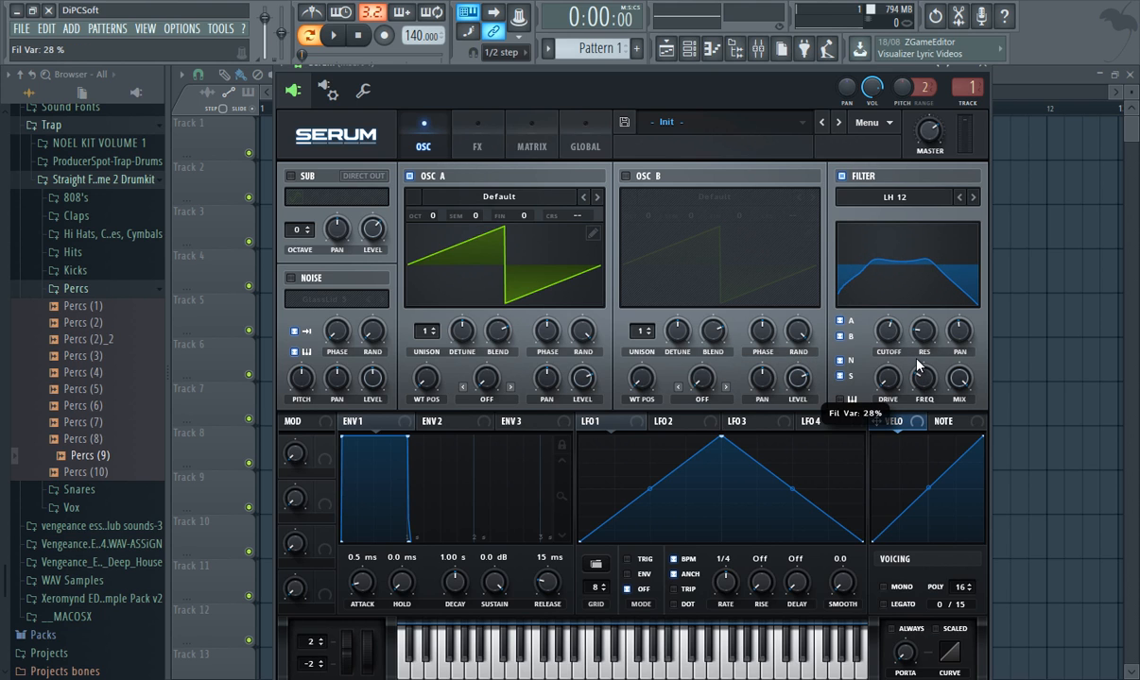
Step: Change the filter type to Cmb HL6+ from Flanges, and sweep its resonance and HL width while playing a note
{"action": "left_click", "coordinate": [903, 205]}
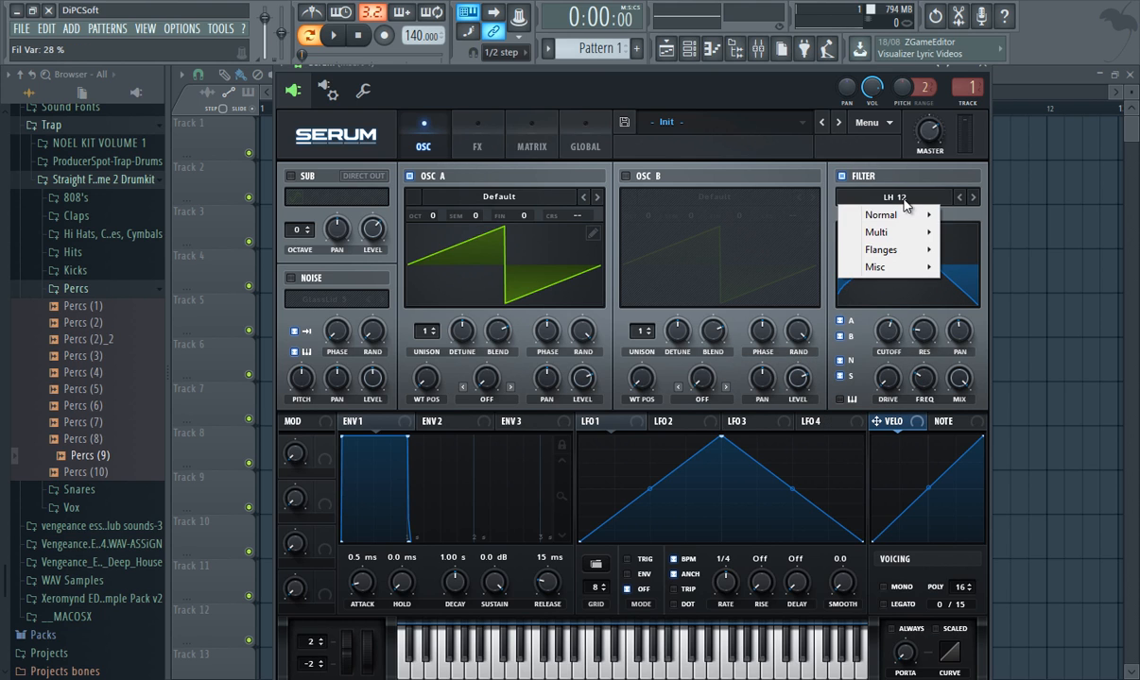
{"action": "mouse_move", "coordinate": [897, 252]}
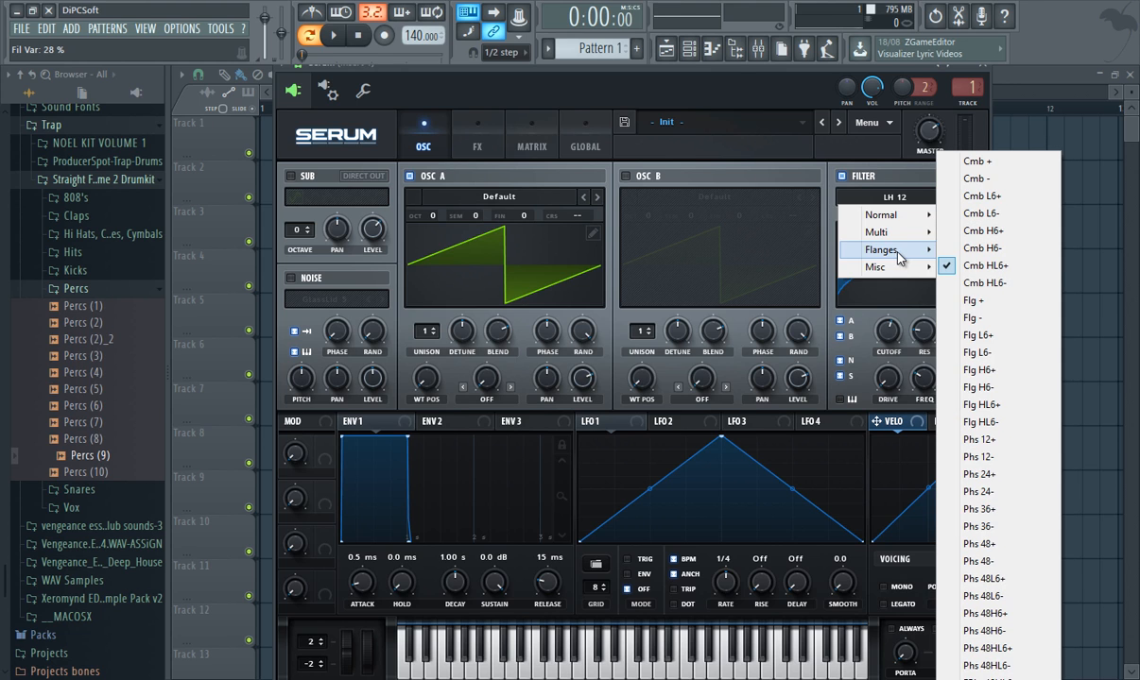
{"action": "left_click", "coordinate": [968, 269]}
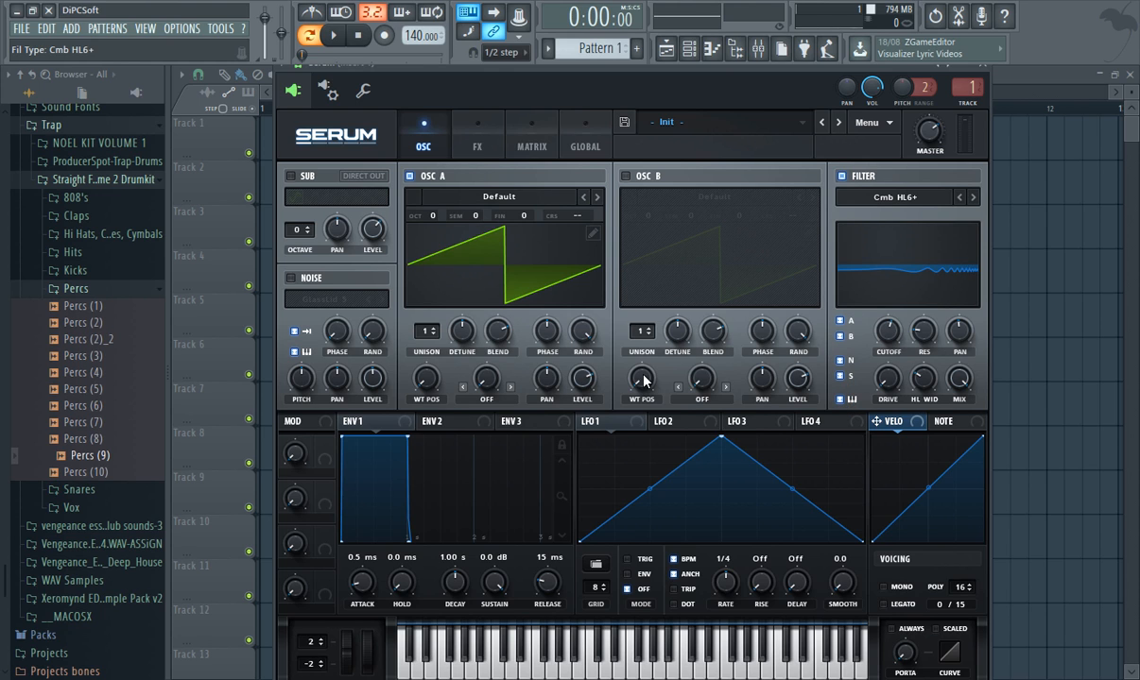
{"action": "key", "text": "z"}
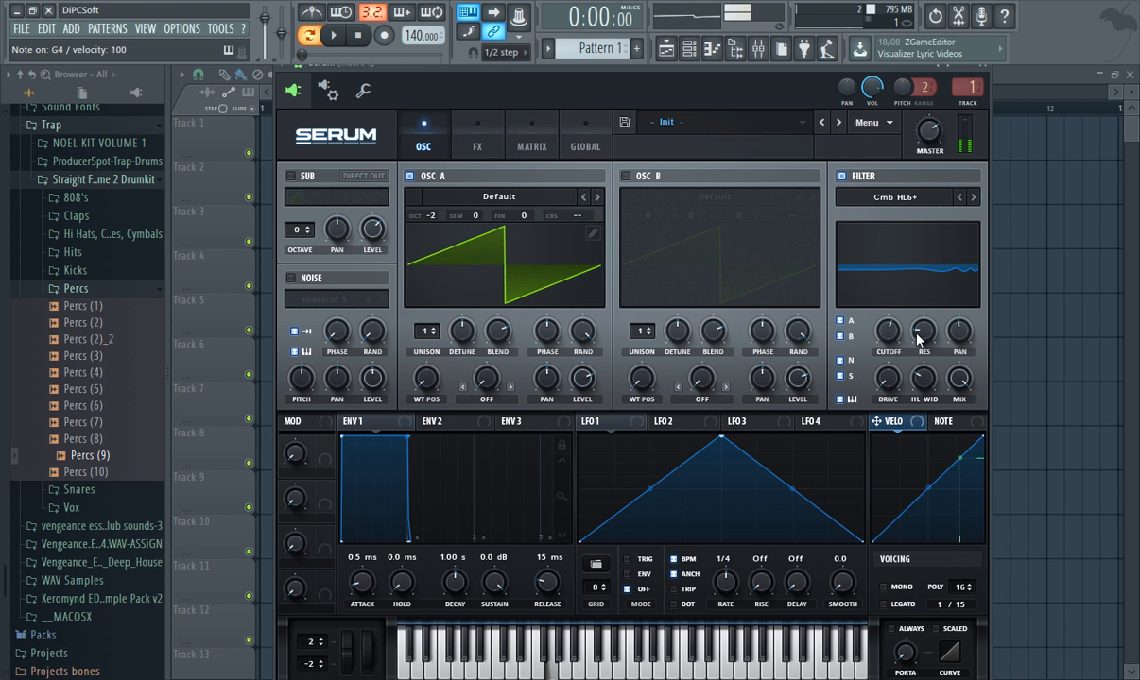
{"action": "left_click_drag", "start_coordinate": [920, 335], "coordinate": [923, 180]}
{"action": "left_click_drag", "start_coordinate": [920, 382], "coordinate": [879, 399]}
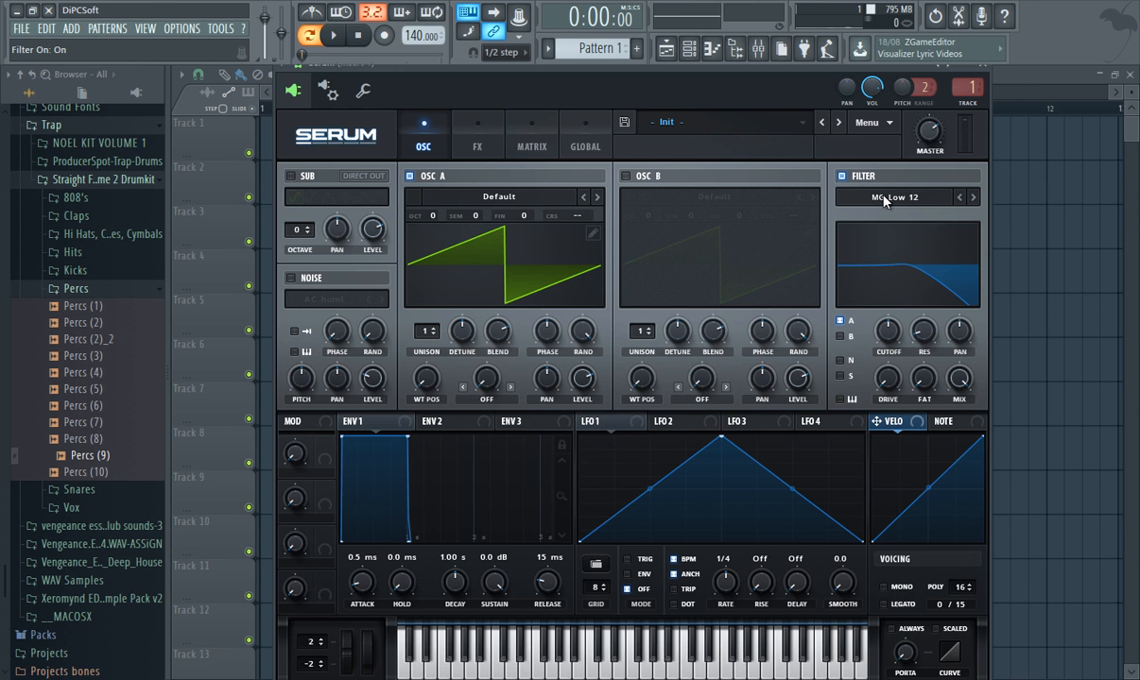
Step: Choose the Reverb filter type from Misc, and sweep its resonance and cutoff while auditioning several notes
{"action": "left_click", "coordinate": [884, 199]}
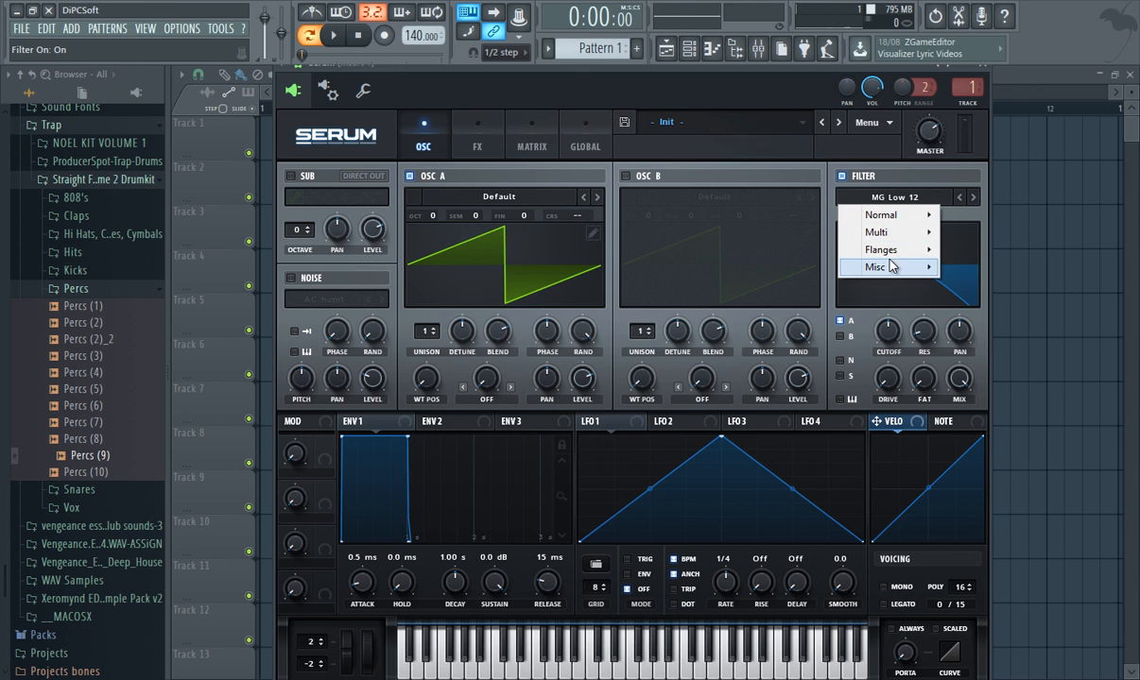
{"action": "mouse_move", "coordinate": [896, 269]}
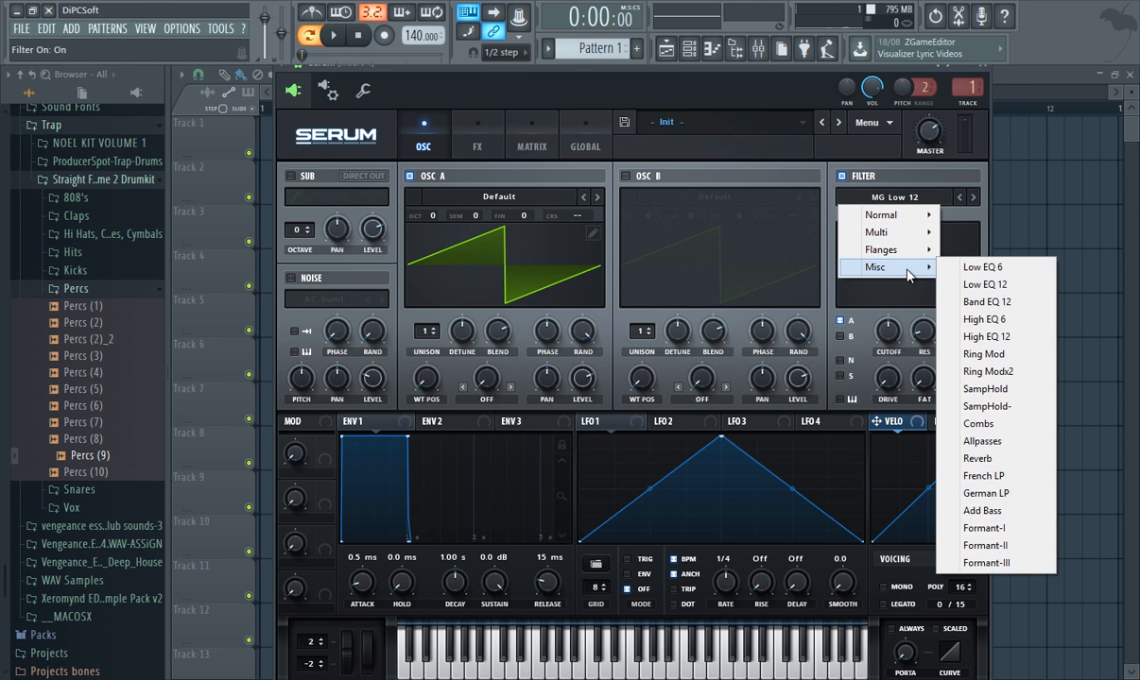
{"action": "left_click", "coordinate": [979, 458]}
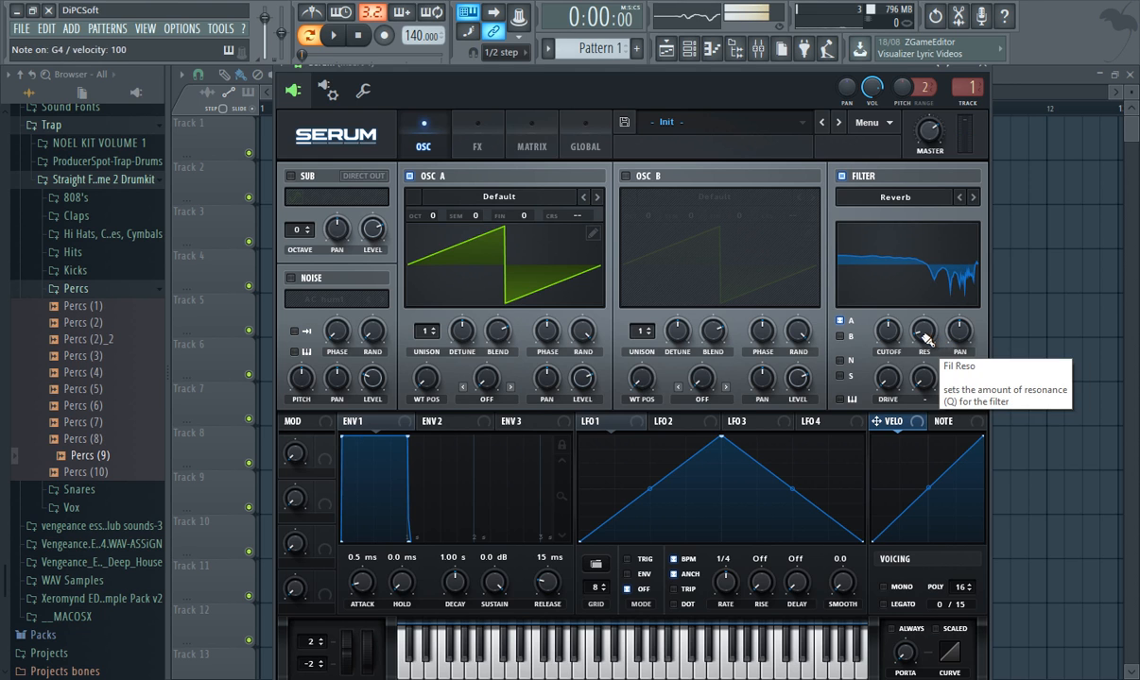
{"action": "left_click_drag", "start_coordinate": [924, 333], "coordinate": [913, 206]}
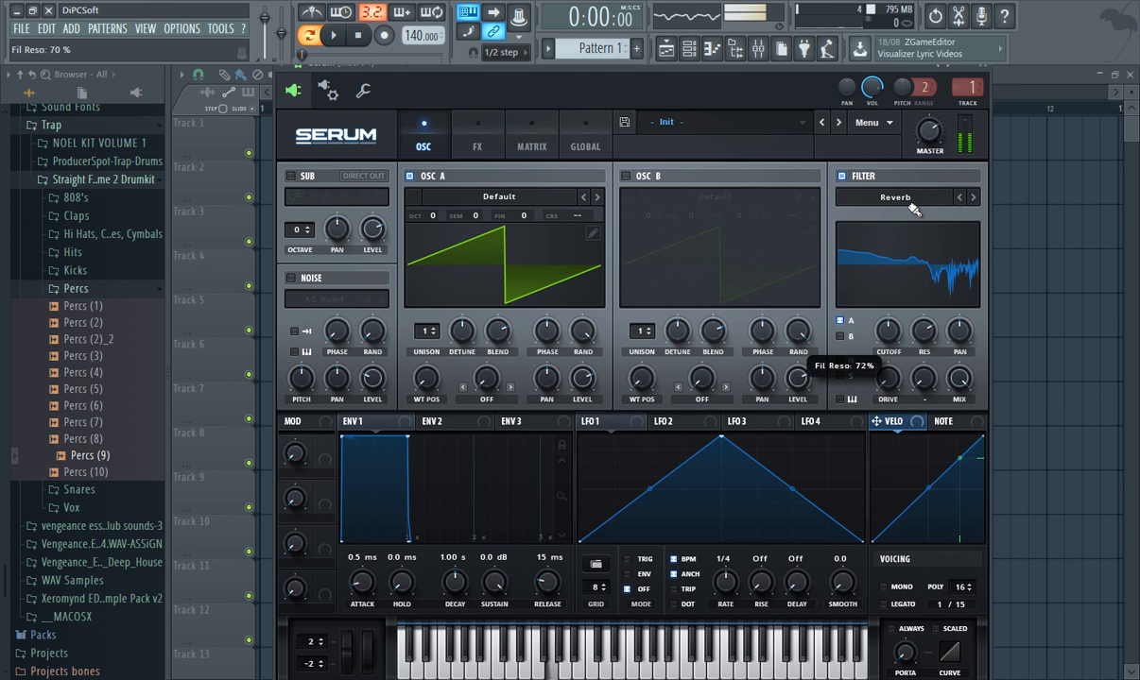
{"action": "left_click_drag", "start_coordinate": [885, 331], "coordinate": [886, 409]}
{"action": "key", "text": "b"}
{"action": "key", "text": "n"}
{"action": "key", "text": "c"}
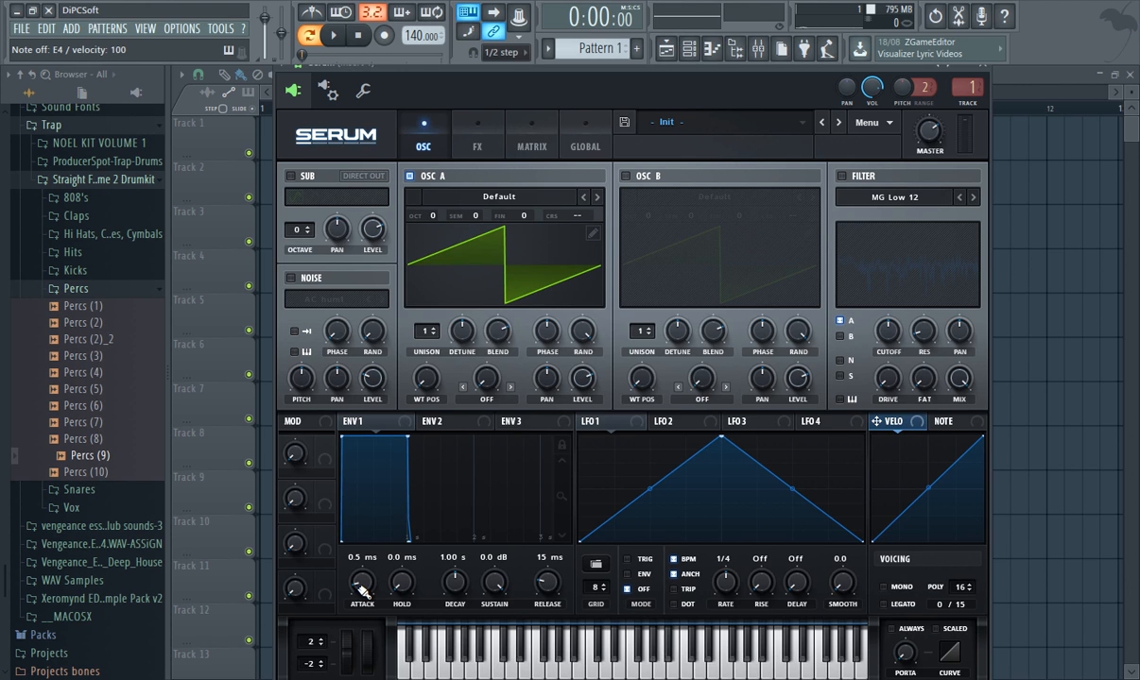
Step: Shape envelope 1 with a 766 ms attack, 876 ms decay, minimum sustain and 94 ms release, auditioning a note along the way
{"action": "left_click_drag", "start_coordinate": [360, 588], "coordinate": [354, 560]}
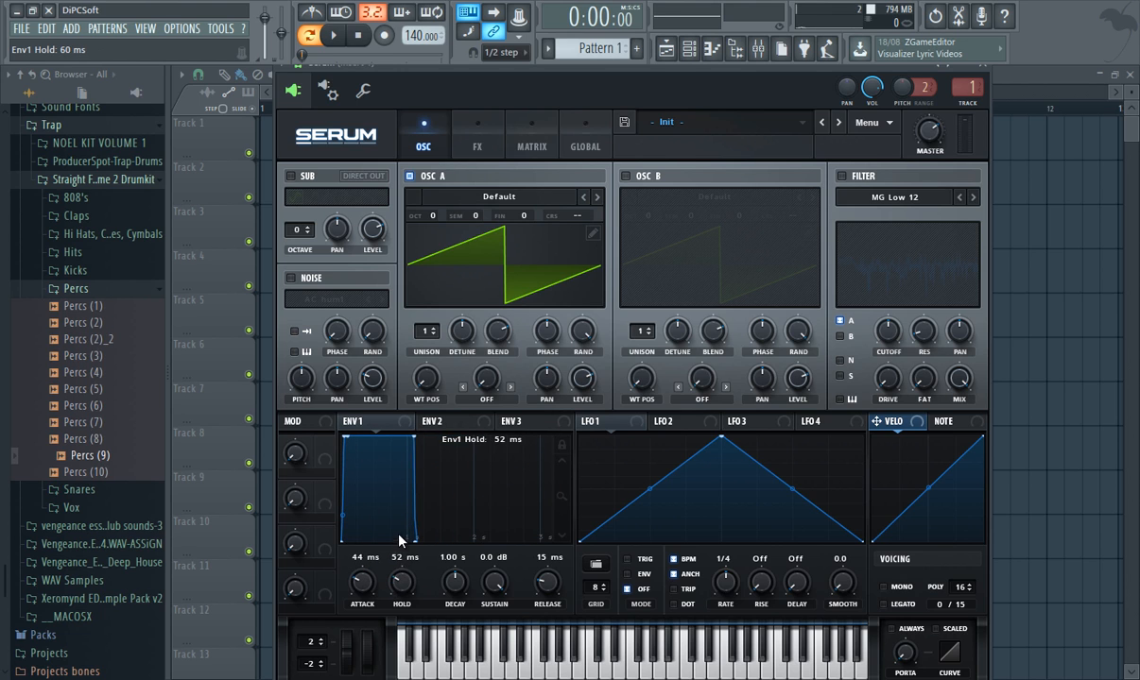
{"action": "left_click_drag", "start_coordinate": [453, 582], "coordinate": [503, 535]}
{"action": "mouse_move", "coordinate": [547, 583]}
{"action": "left_mouse_down"}
{"action": "mouse_move", "coordinate": [539, 534]}
{"action": "mouse_move", "coordinate": [540, 563]}
{"action": "left_mouse_up"}
{"action": "left_click_drag", "start_coordinate": [389, 443], "coordinate": [360, 594]}
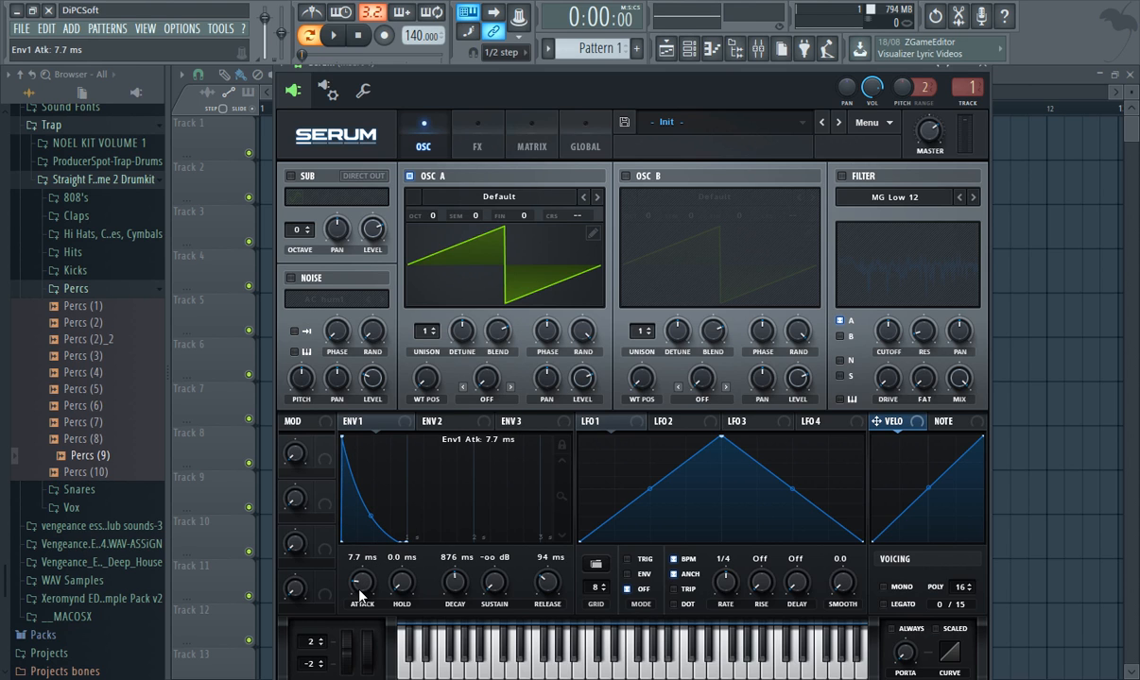
{"action": "key", "text": "v"}
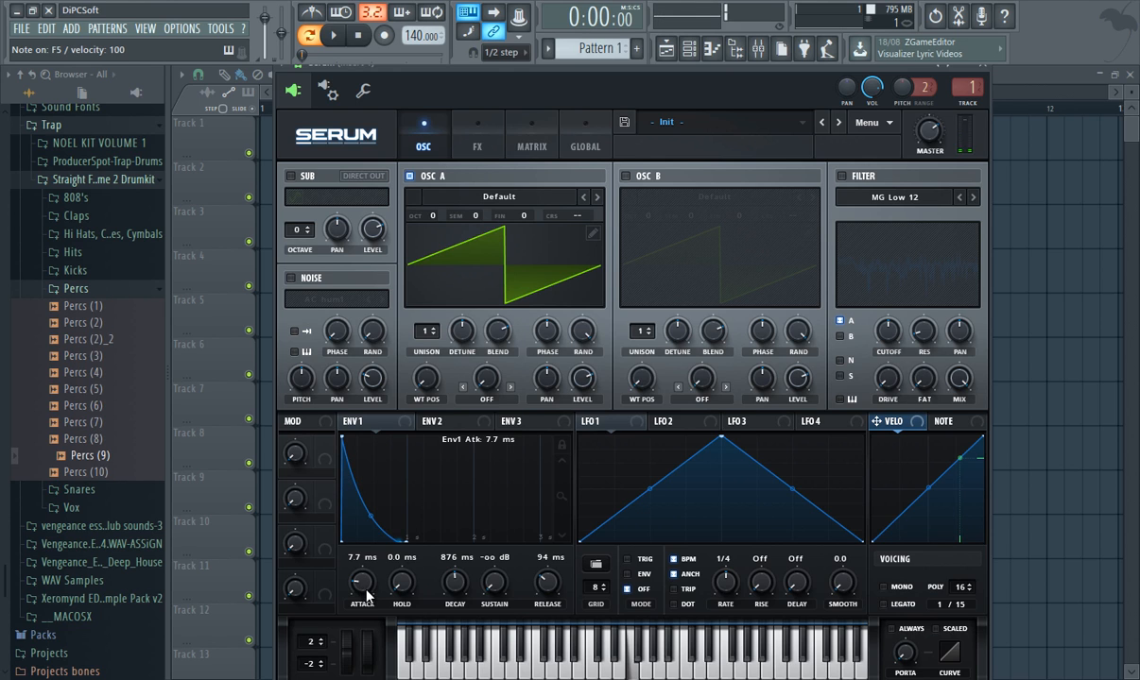
{"action": "left_click_drag", "start_coordinate": [361, 595], "coordinate": [369, 545]}
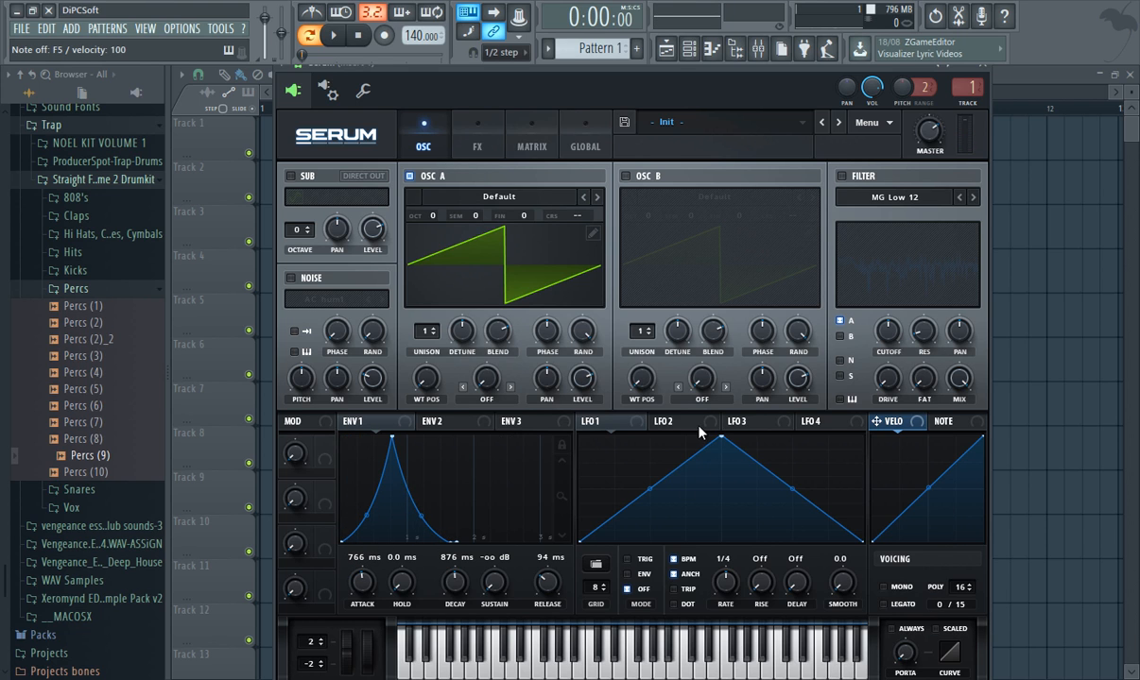
Step: Bend both segments of the LFO 1 curve and add four points that form alternating peaks and dips
{"action": "mouse_move", "coordinate": [650, 489]}
{"action": "left_mouse_down"}
{"action": "mouse_move", "coordinate": [651, 458]}
{"action": "mouse_move", "coordinate": [651, 493]}
{"action": "left_mouse_up"}
{"action": "left_click_drag", "start_coordinate": [792, 486], "coordinate": [792, 518]}
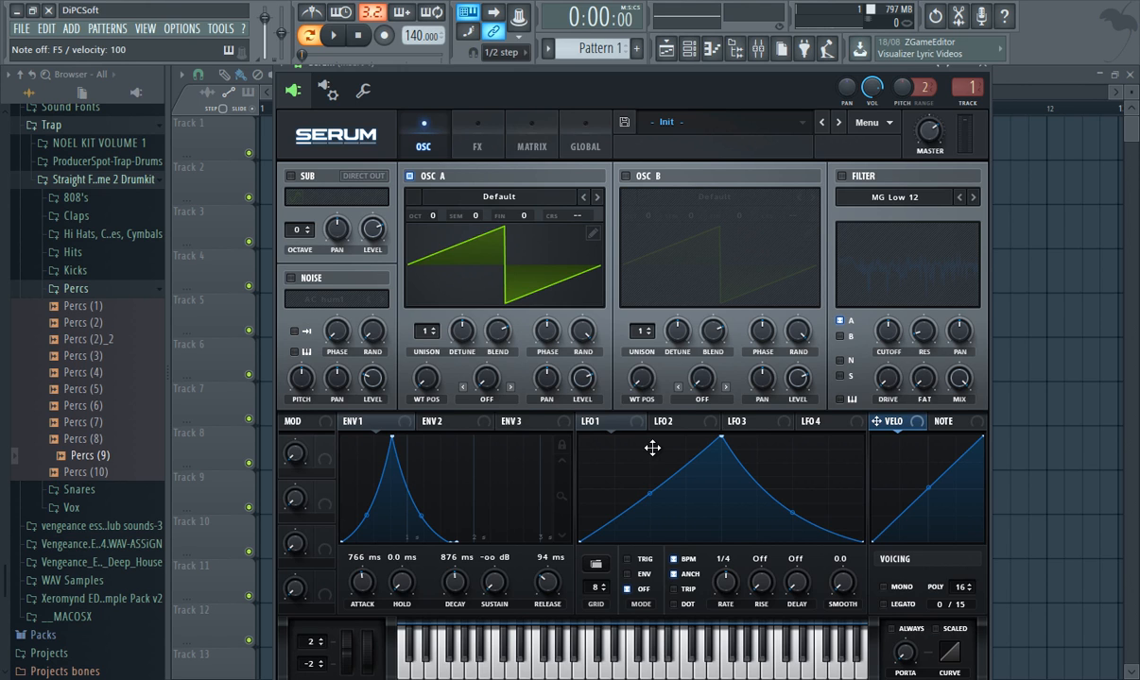
{"action": "double_click", "coordinate": [652, 448]}
{"action": "double_click", "coordinate": [688, 508]}
{"action": "double_click", "coordinate": [794, 469]}
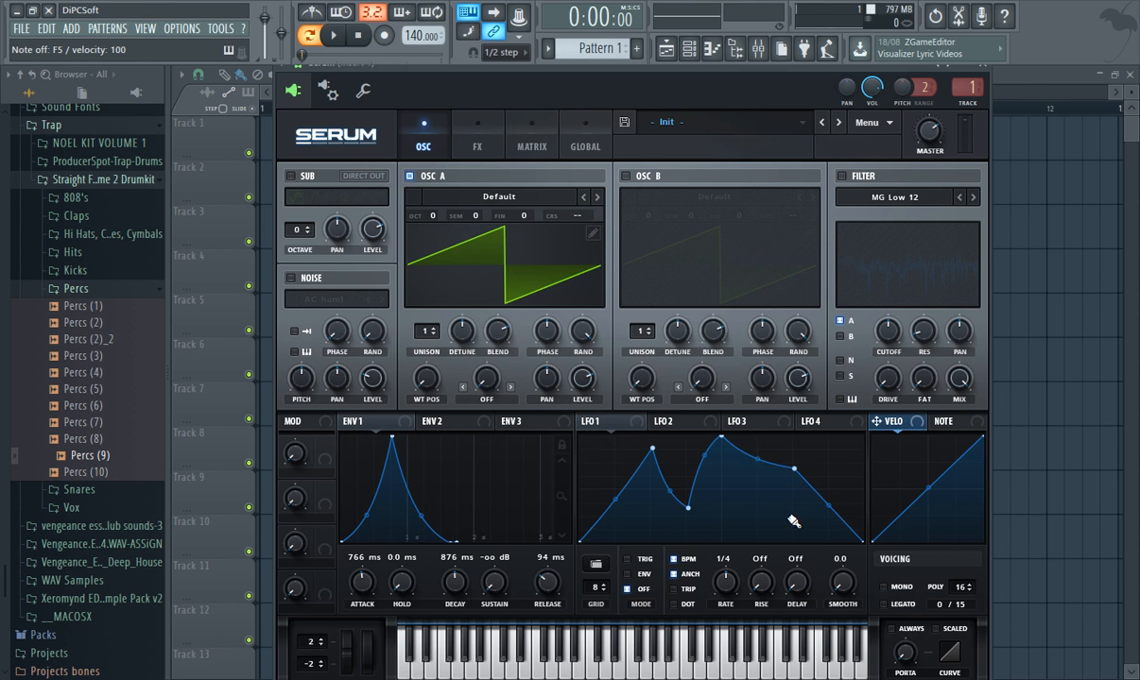
{"action": "double_click", "coordinate": [741, 529]}
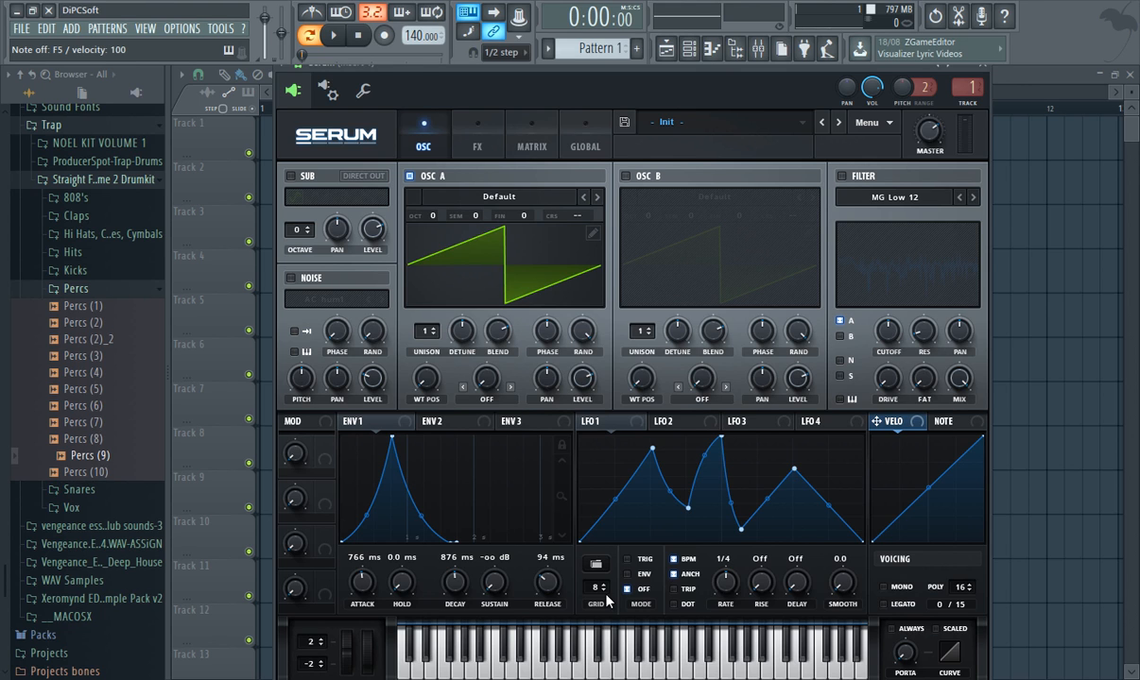
Step: Set the LFO 1 grid to 14, add more peaks and dips to the curve, and bend its final segment downward
{"action": "left_click_drag", "start_coordinate": [606, 575], "coordinate": [648, 522]}
{"action": "double_click", "coordinate": [610, 448]}
{"action": "double_click", "coordinate": [620, 514]}
{"action": "double_click", "coordinate": [758, 458]}
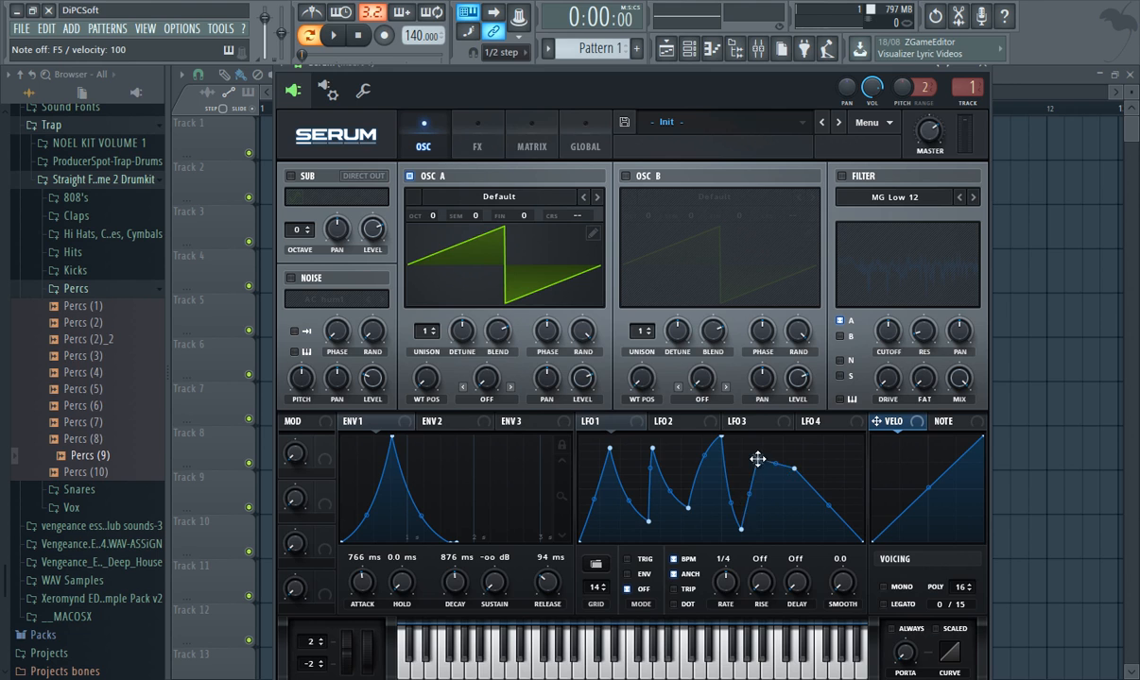
{"action": "mouse_move", "coordinate": [758, 459]}
{"action": "left_mouse_down"}
{"action": "mouse_move", "coordinate": [684, 470]}
{"action": "mouse_move", "coordinate": [765, 446]}
{"action": "left_mouse_up"}
{"action": "left_click_drag", "start_coordinate": [829, 510], "coordinate": [787, 540]}
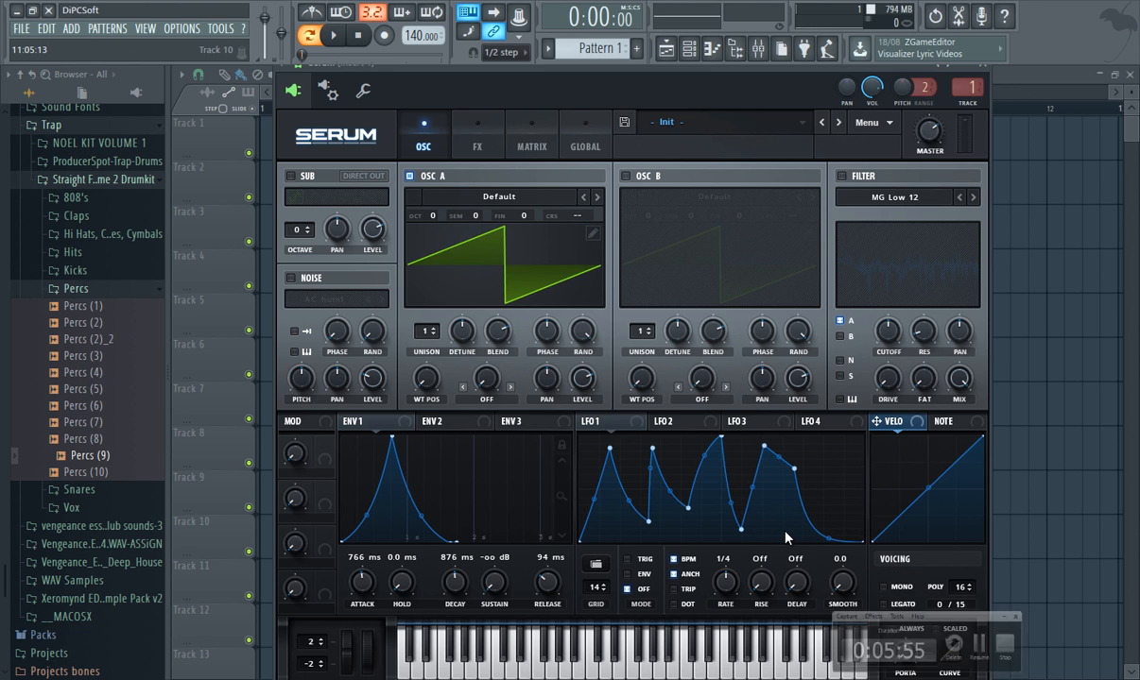
Step: Set LFO 1's rate to 1/2 and turn off its BPM sync
{"action": "mouse_move", "coordinate": [725, 582]}
{"action": "left_mouse_down"}
{"action": "mouse_move", "coordinate": [721, 633]}
{"action": "mouse_move", "coordinate": [723, 552]}
{"action": "mouse_move", "coordinate": [724, 581]}
{"action": "left_mouse_up"}
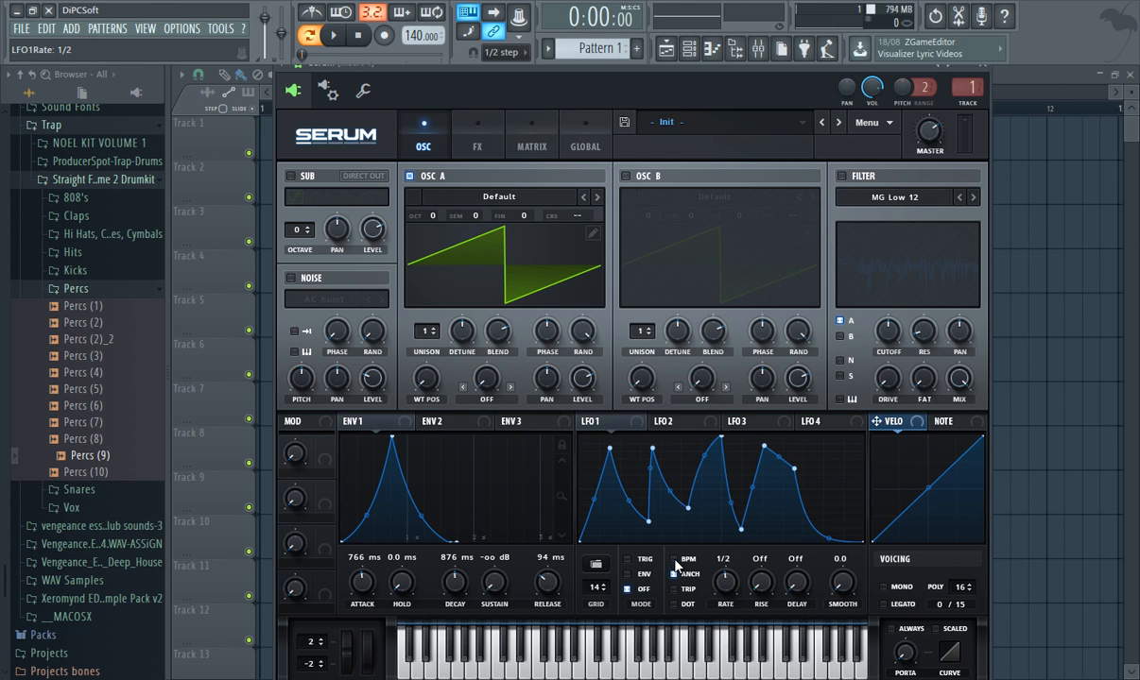
{"action": "left_click", "coordinate": [673, 559]}
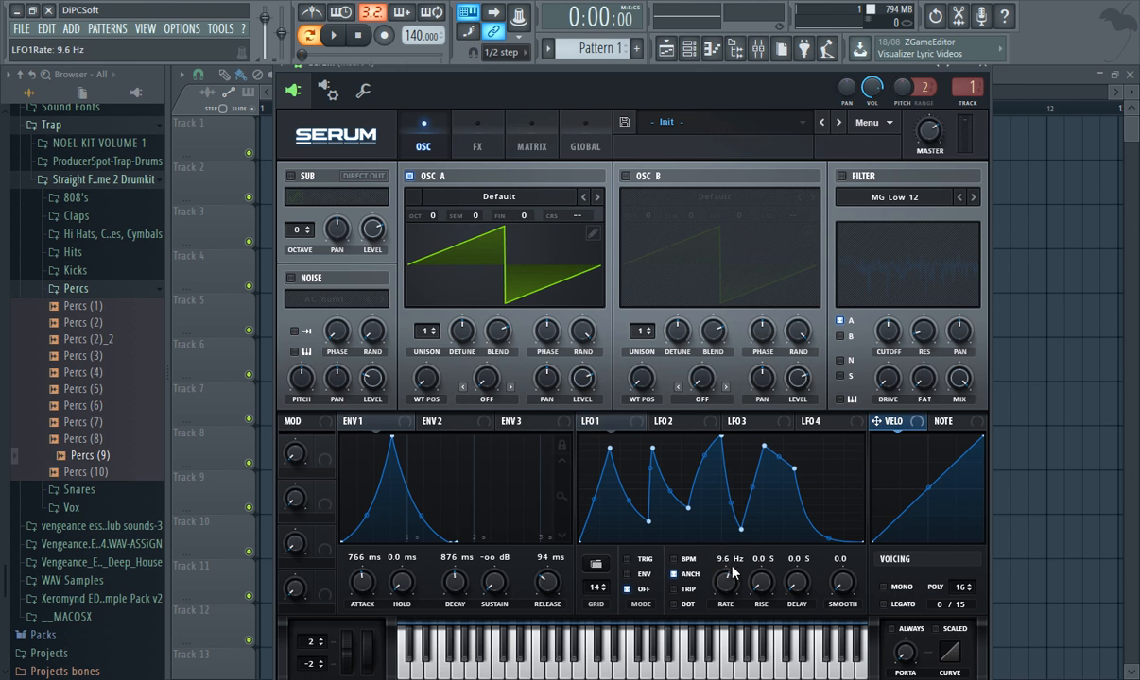
Step: Set LFO 1's free-running rate to 9.6 Hz and turn its BPM sync back on
{"action": "left_click_drag", "start_coordinate": [716, 588], "coordinate": [732, 565]}
{"action": "left_click", "coordinate": [673, 559]}
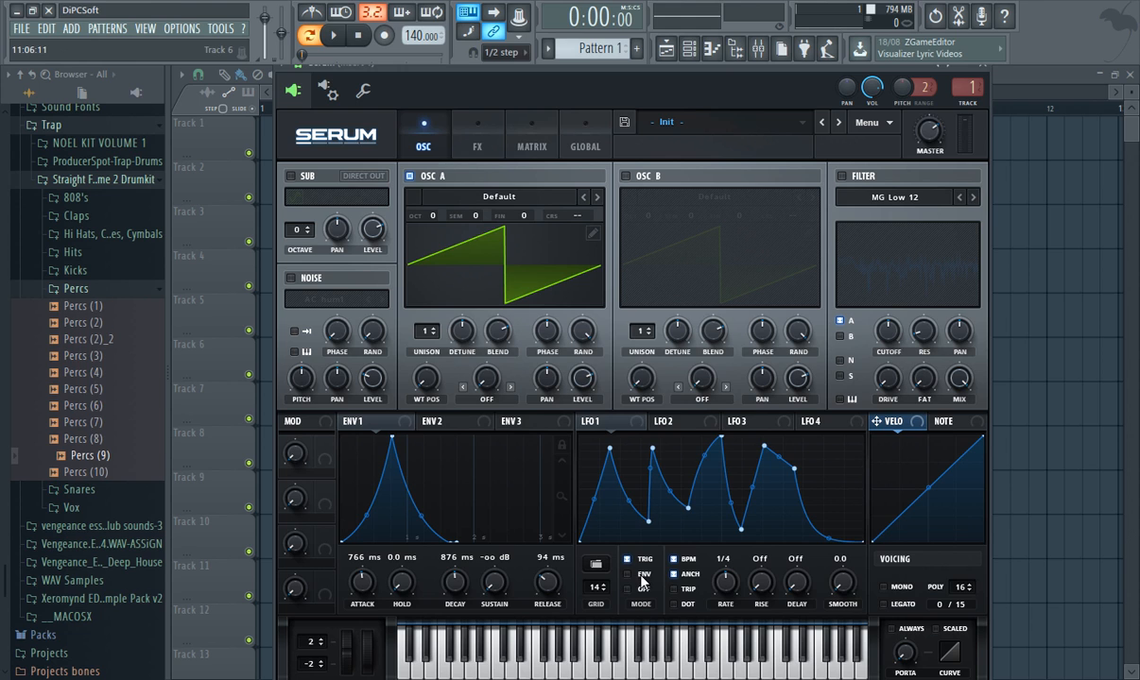
Step: Switch LFO 1's mode between Trig, Off and Env, playing a note in Trig mode
{"action": "left_click", "coordinate": [638, 559]}
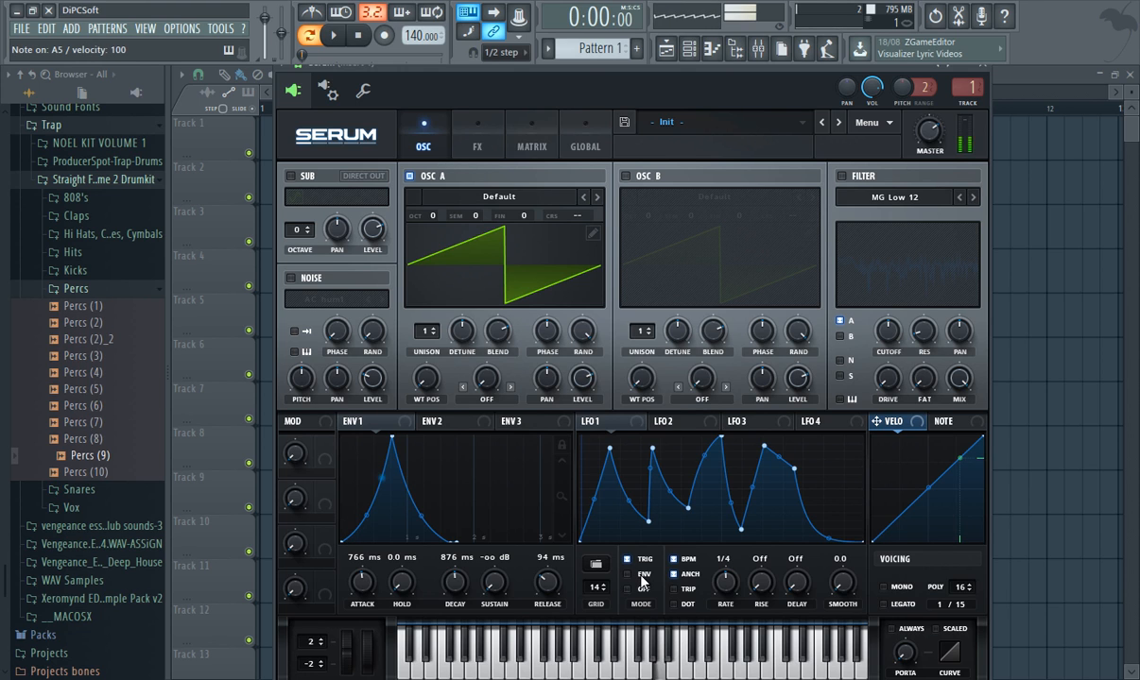
{"action": "left_click", "coordinate": [628, 587]}
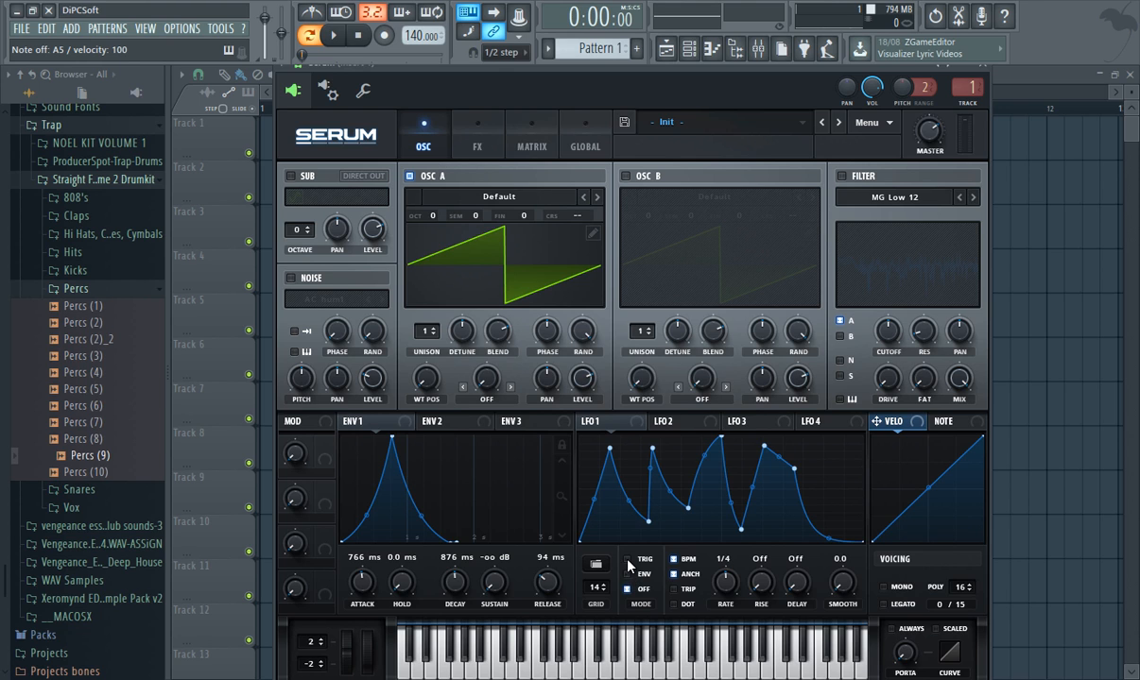
{"action": "left_click", "coordinate": [628, 574]}
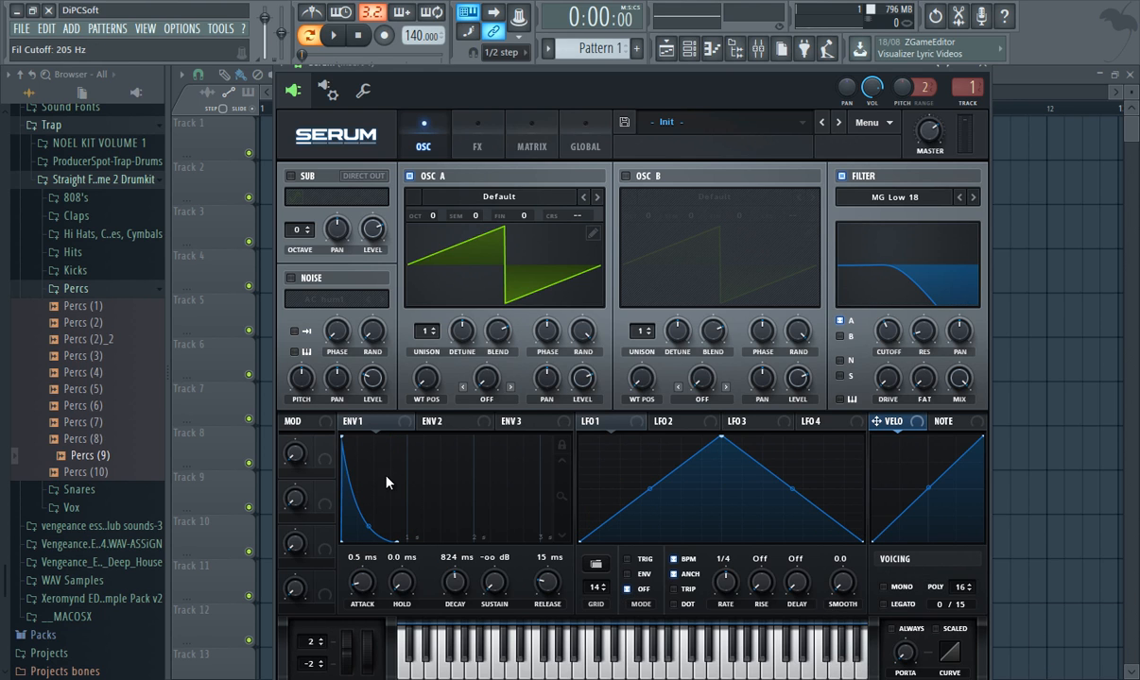
Step: Assign envelope 1 to the filter cutoff and play several notes to audition the modulation
{"action": "left_click_drag", "start_coordinate": [367, 430], "coordinate": [876, 324]}
{"action": "key", "text": "v"}
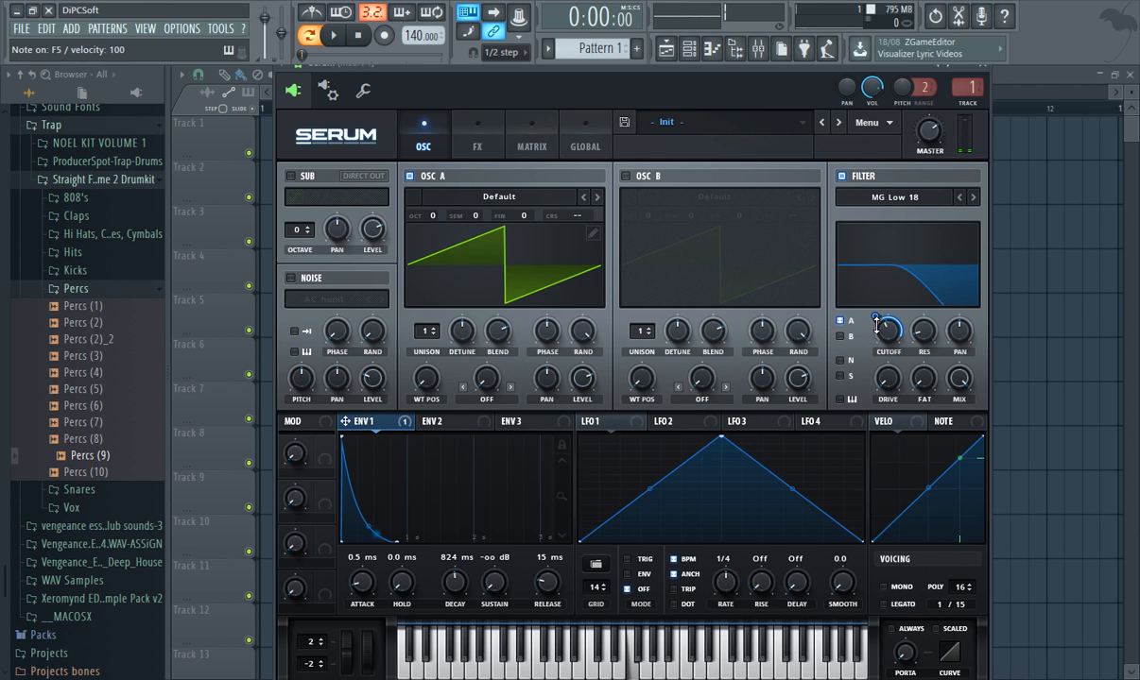
{"action": "key", "text": "3"}
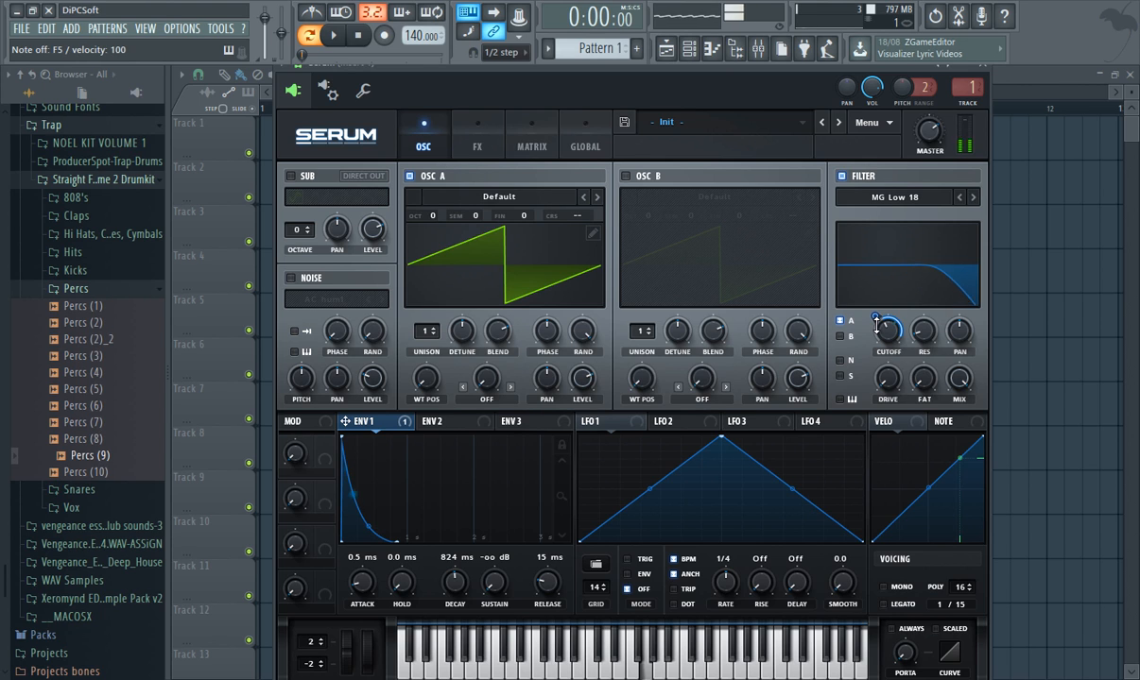
{"action": "key", "text": "w"}
{"action": "key", "text": "q"}
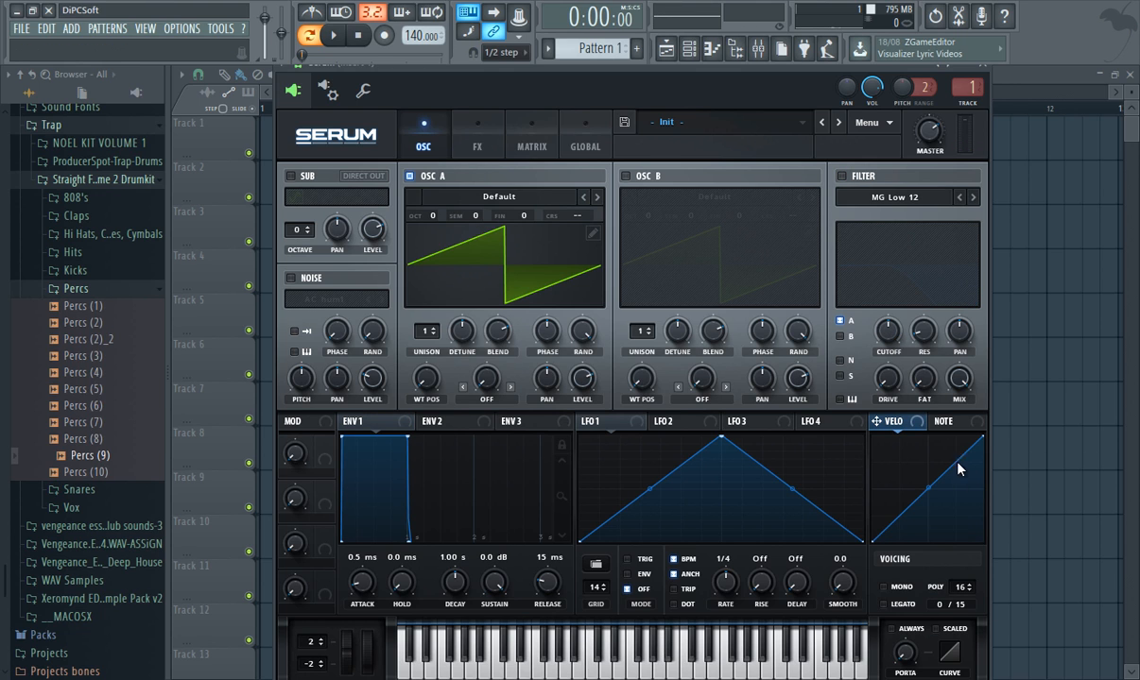
Step: Set the polyphony count to 25 voices and switch the voicing to mono
{"action": "left_click", "coordinate": [968, 586]}
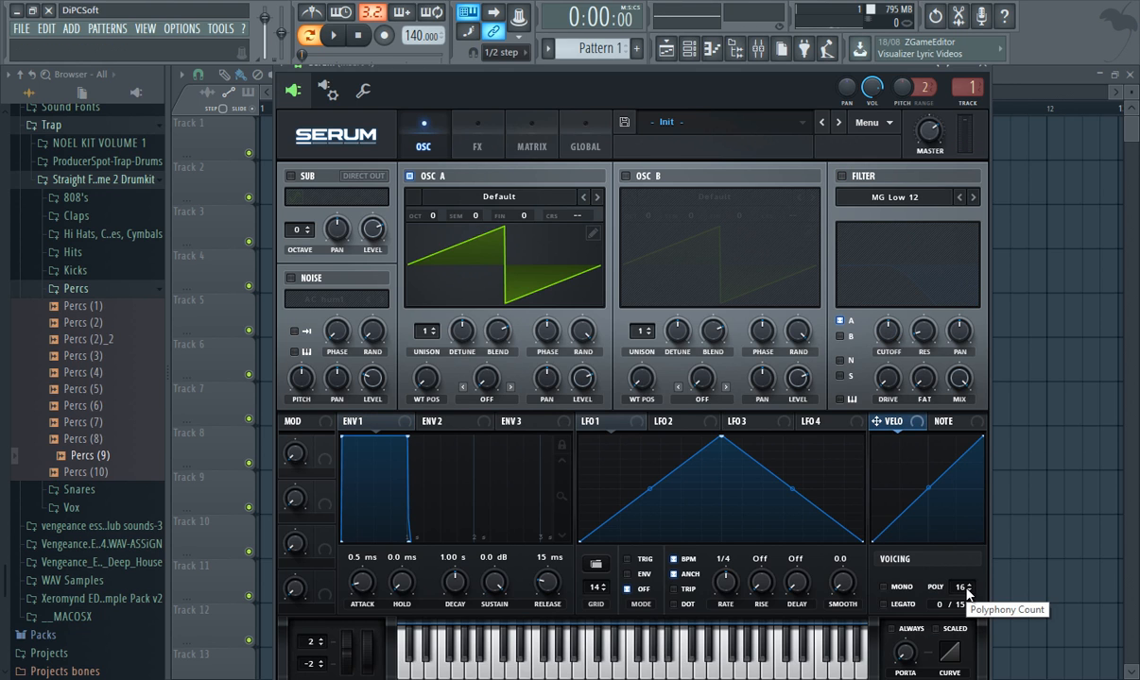
{"action": "left_click_drag", "start_coordinate": [968, 540], "coordinate": [977, 556]}
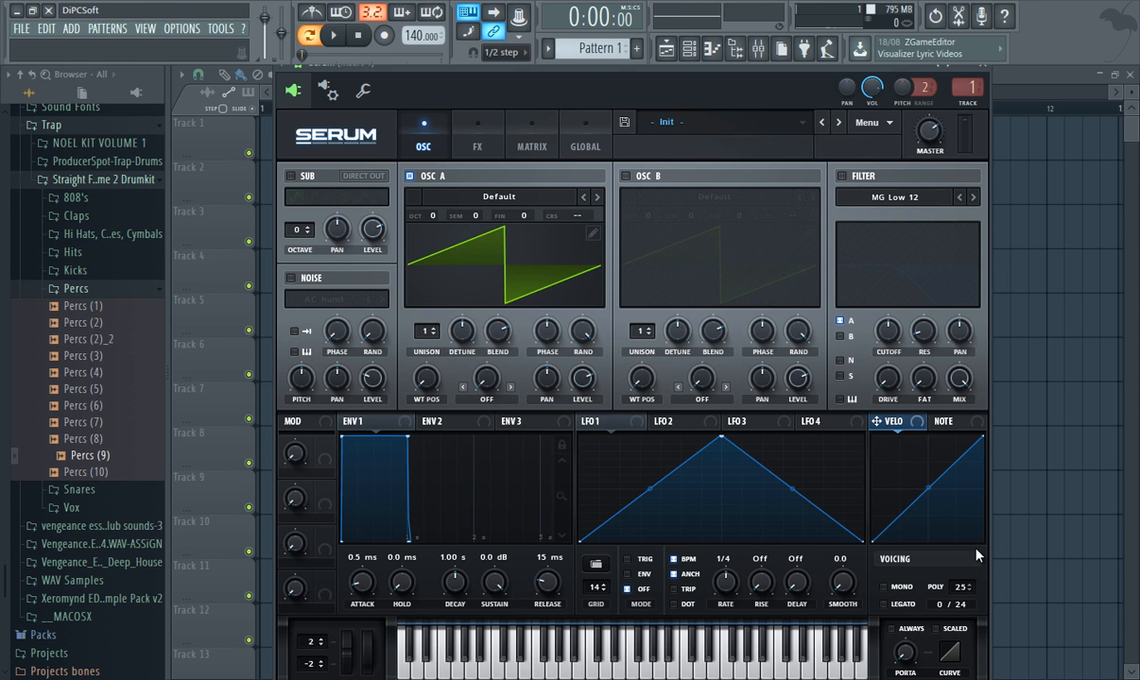
{"action": "left_click", "coordinate": [884, 587]}
Step: Audition a run of notes with mono voicing and adjust the portamento time
{"action": "key", "text": "x"}
{"action": "key", "text": "v"}
{"action": "key", "text": "n"}
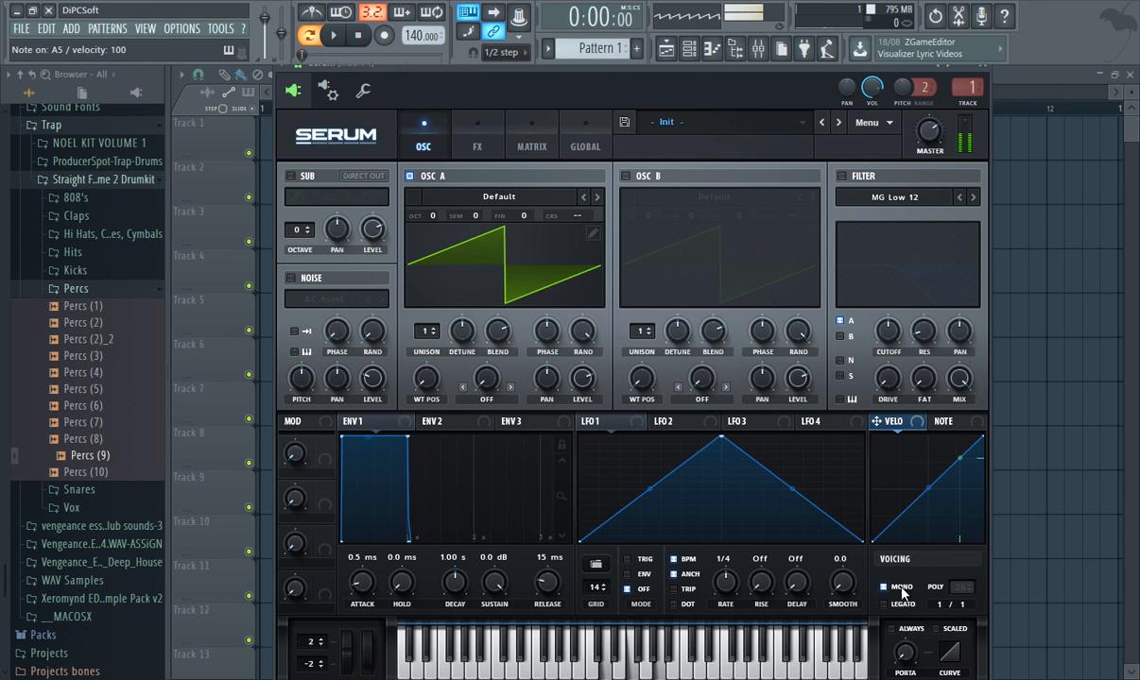
{"action": "key", "text": "n"}
{"action": "key", "text": "v"}
{"action": "key", "text": "x"}
{"action": "key", "text": "c"}
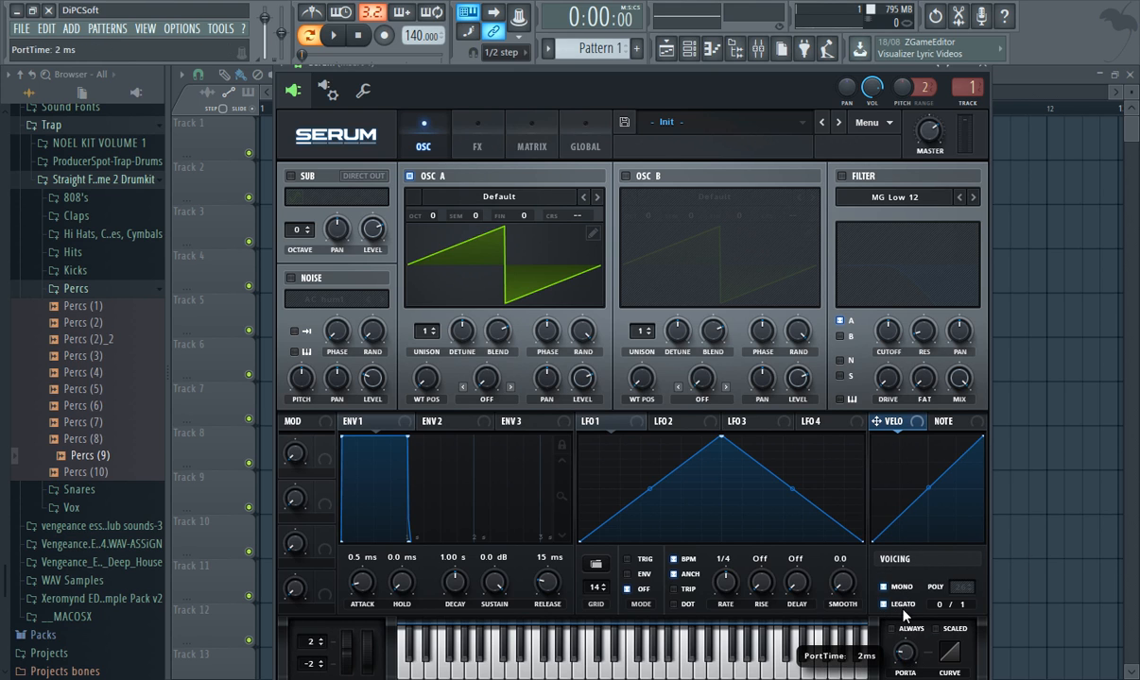
{"action": "left_click_drag", "start_coordinate": [902, 550], "coordinate": [878, 668]}
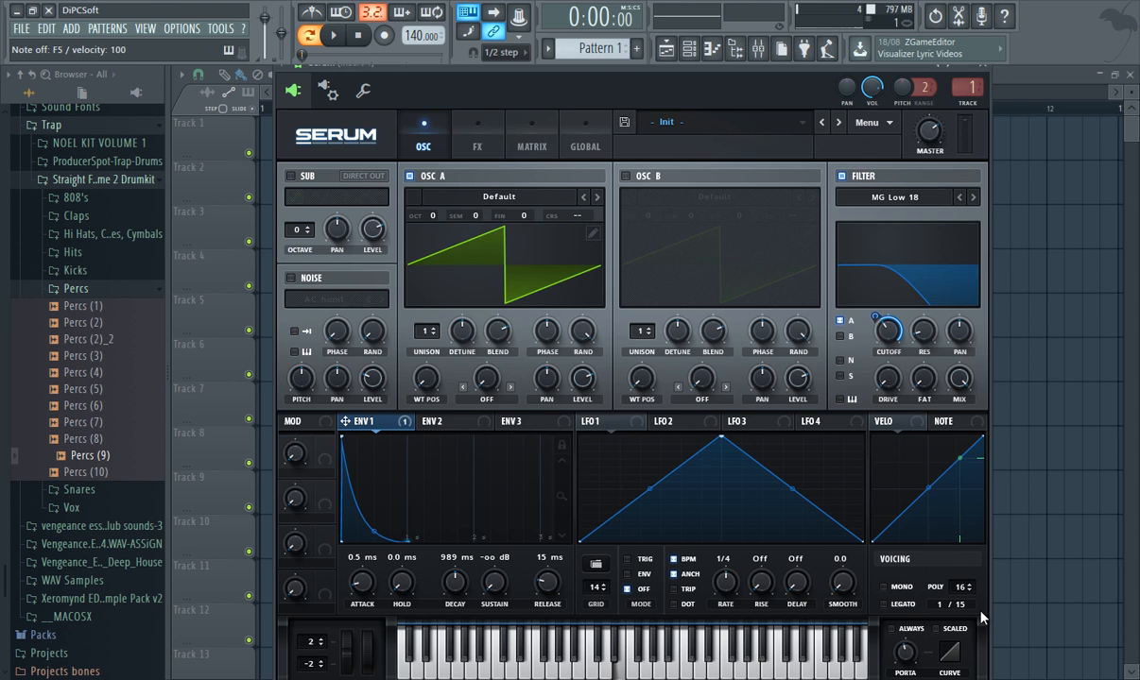
Step: Play a series of different notes to hear envelope 1 sweep the MG Low 18 filter's cutoff
{"action": "key", "text": "m"}
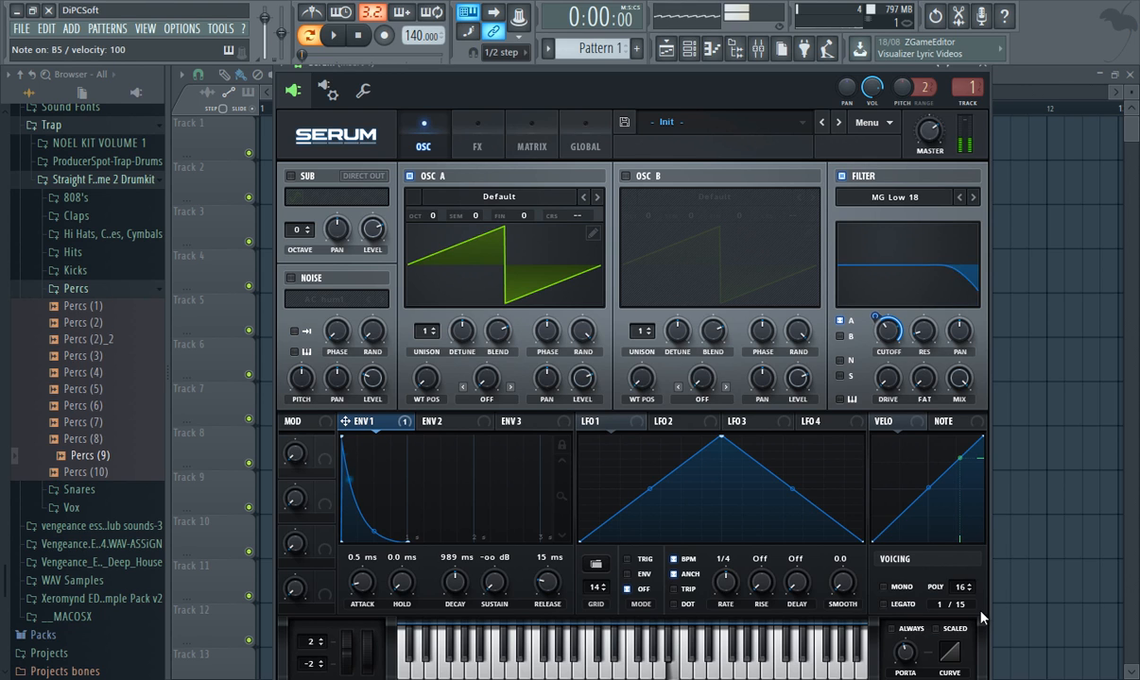
{"action": "key", "text": "n"}
{"action": "key", "text": "v"}
{"action": "key", "text": "m"}
{"action": "key", "text": "n"}
{"action": "key", "text": "v"}
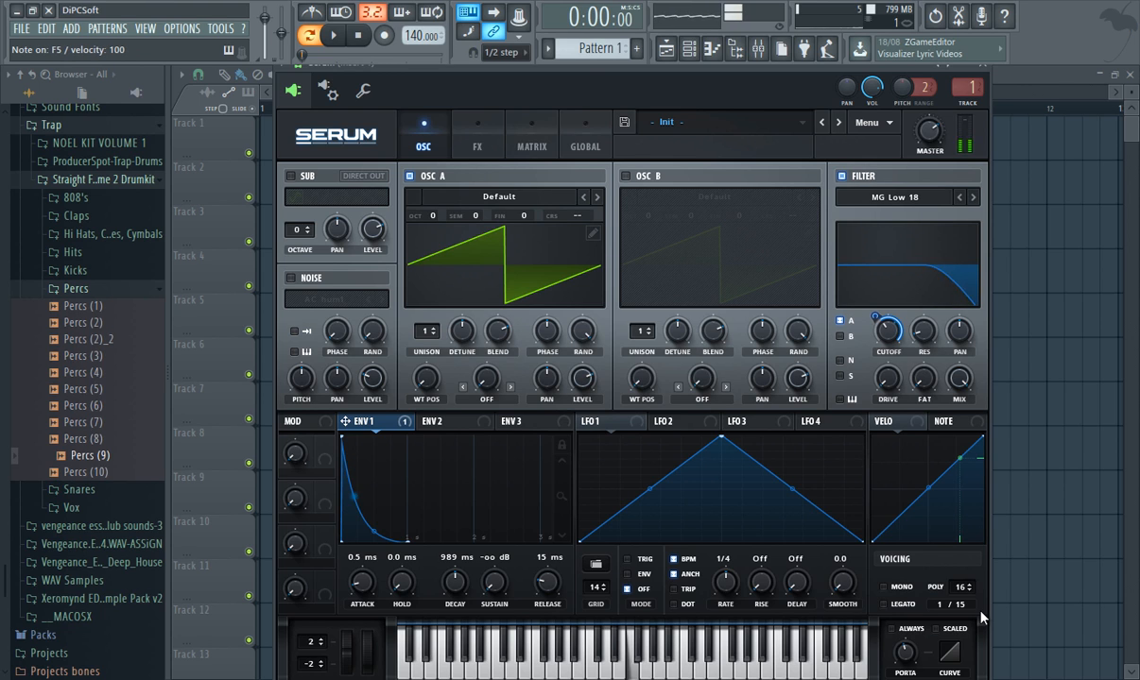
{"action": "key", "text": "z"}
{"action": "key", "text": "e"}
{"action": "key", "text": "v"}
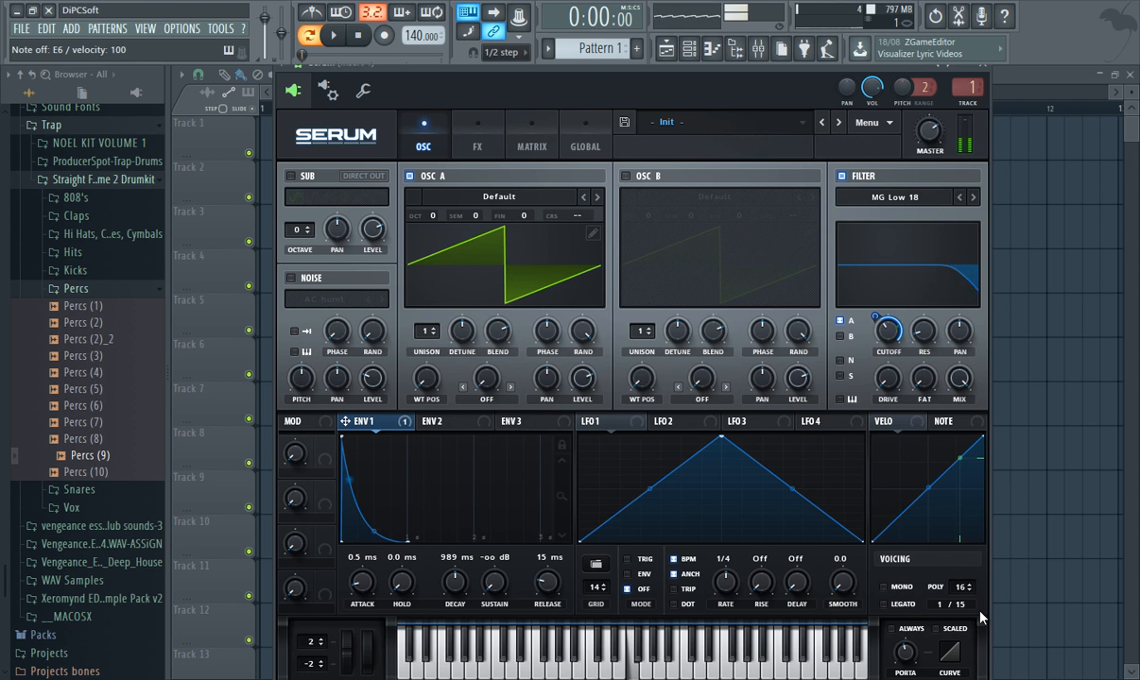
{"action": "key", "text": "n"}
{"action": "key", "text": "b"}
{"action": "key", "text": "z"}
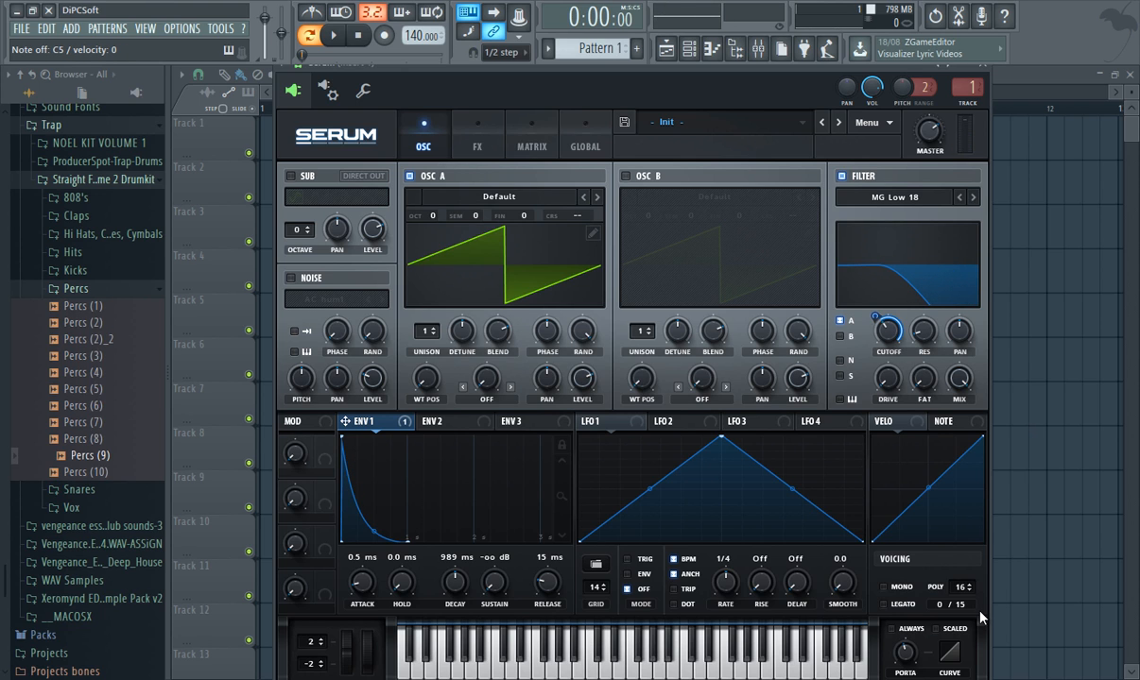
{"action": "key", "text": "v"}
{"action": "key", "text": "v"}
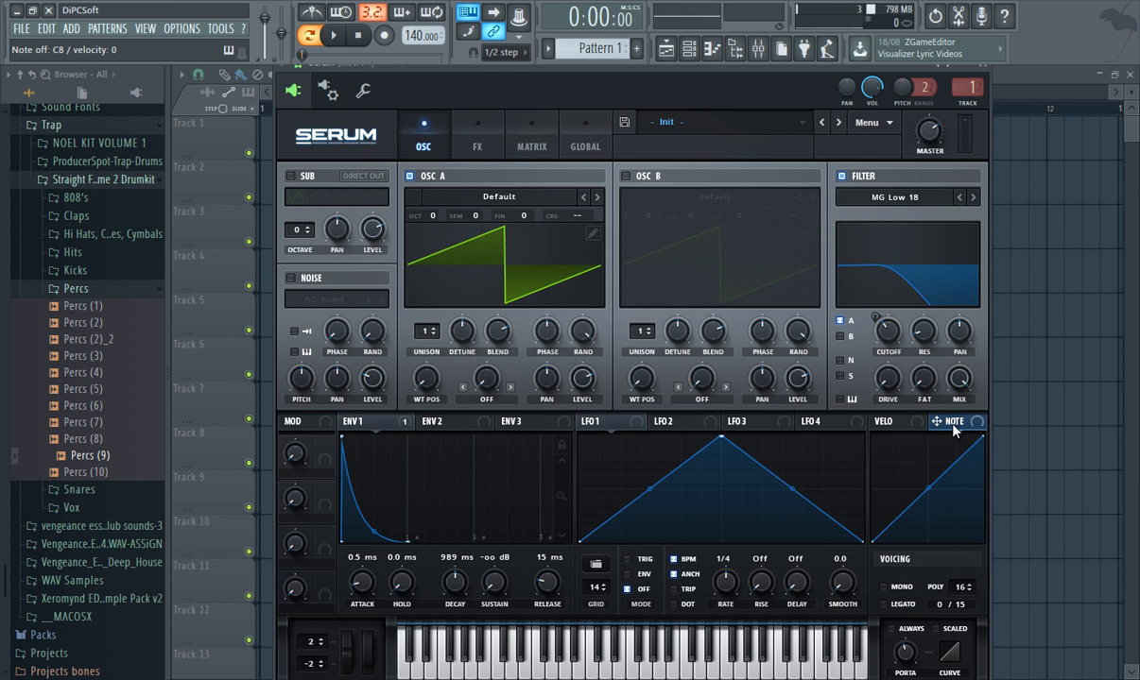
Step: Display the velocity curve, bend it, and add three points that form a peak and a dip
{"action": "left_click", "coordinate": [902, 427]}
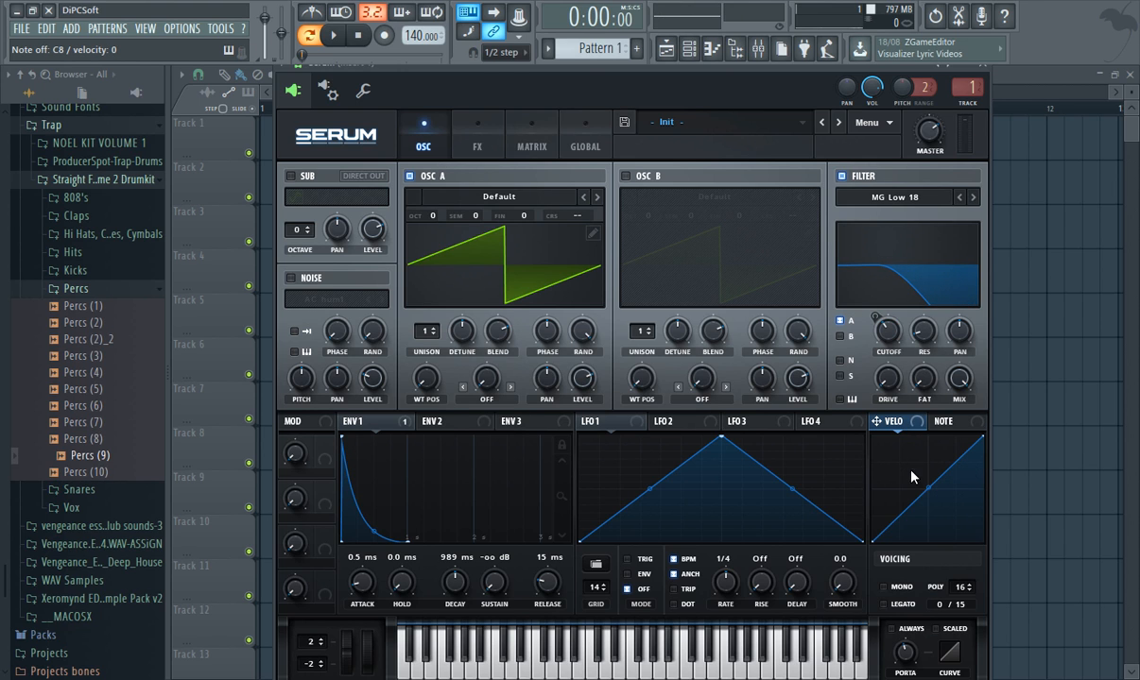
{"action": "left_click_drag", "start_coordinate": [928, 493], "coordinate": [922, 509]}
{"action": "double_click", "coordinate": [918, 505]}
{"action": "double_click", "coordinate": [926, 463]}
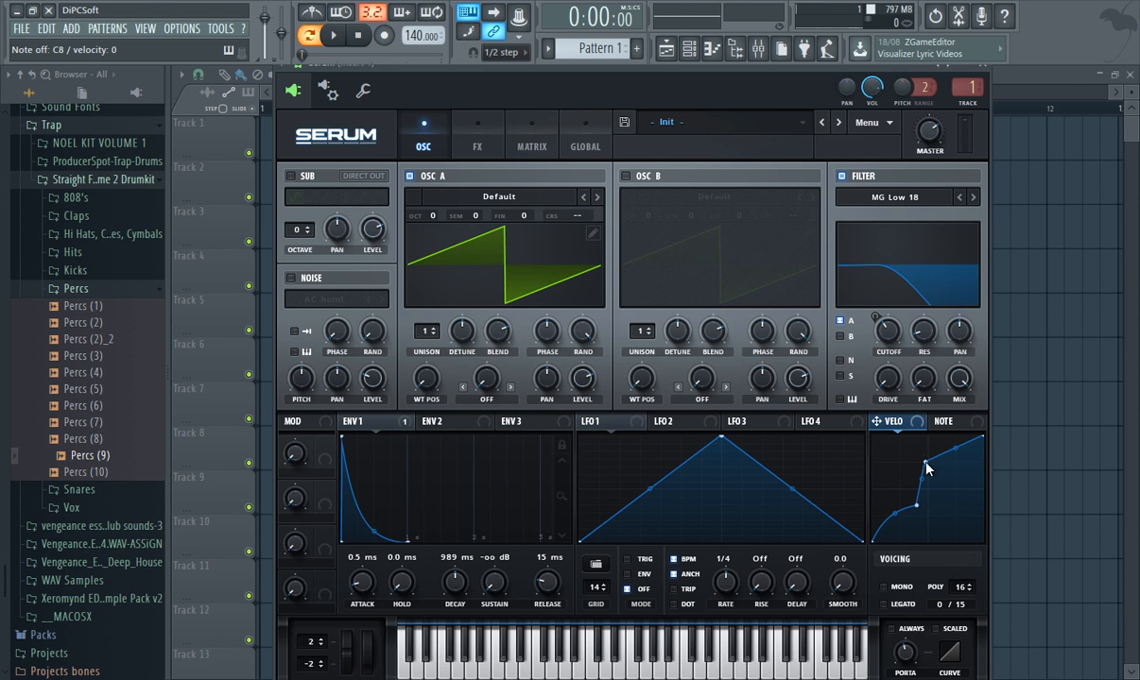
{"action": "double_click", "coordinate": [947, 516]}
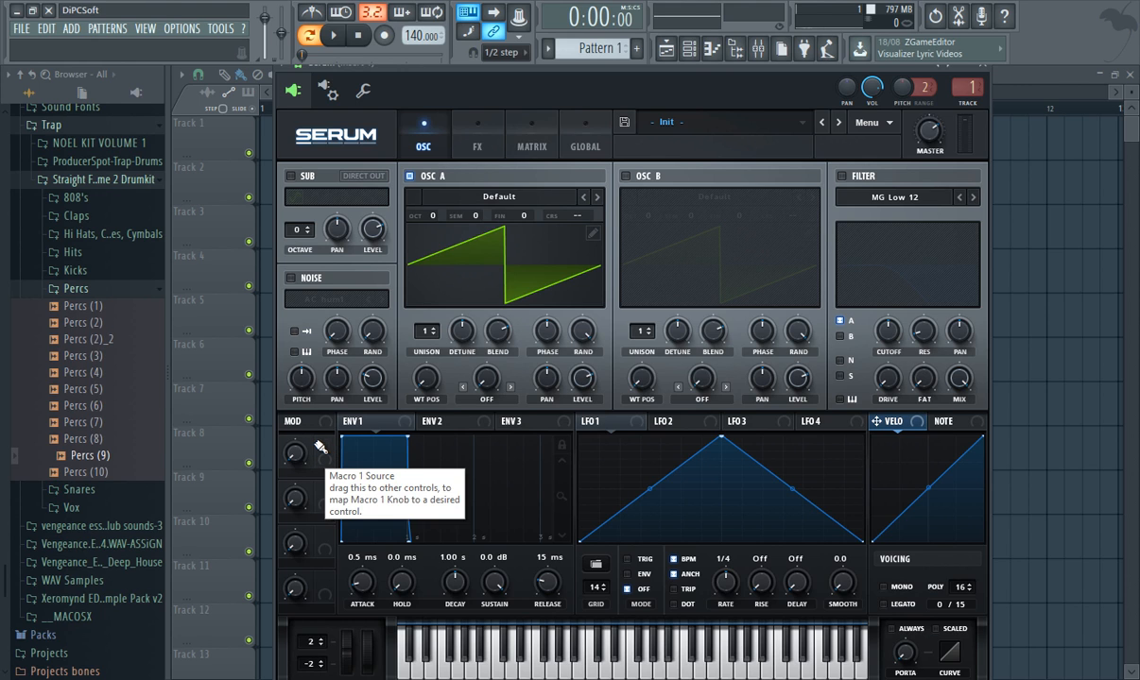
Step: Map Macro 1 to oscillator A's wavetable position and the filter cutoff, and turn the macro knob
{"action": "left_click_drag", "start_coordinate": [295, 454], "coordinate": [319, 461]}
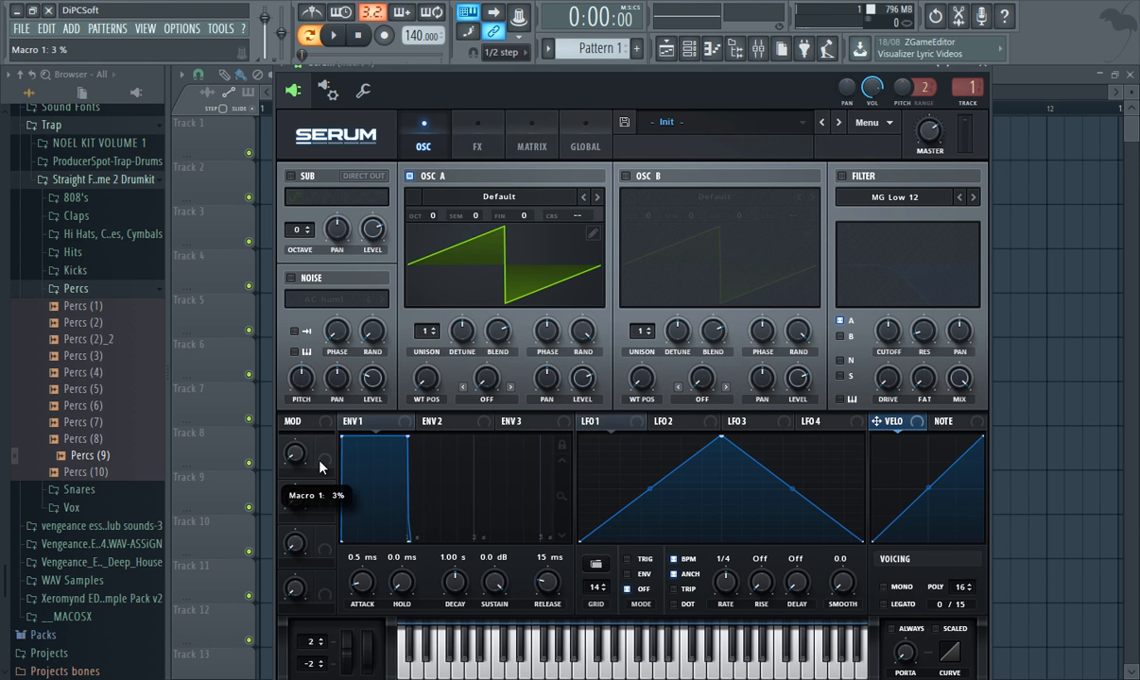
{"action": "left_click_drag", "start_coordinate": [324, 445], "coordinate": [426, 383]}
{"action": "left_click_drag", "start_coordinate": [328, 460], "coordinate": [890, 336]}
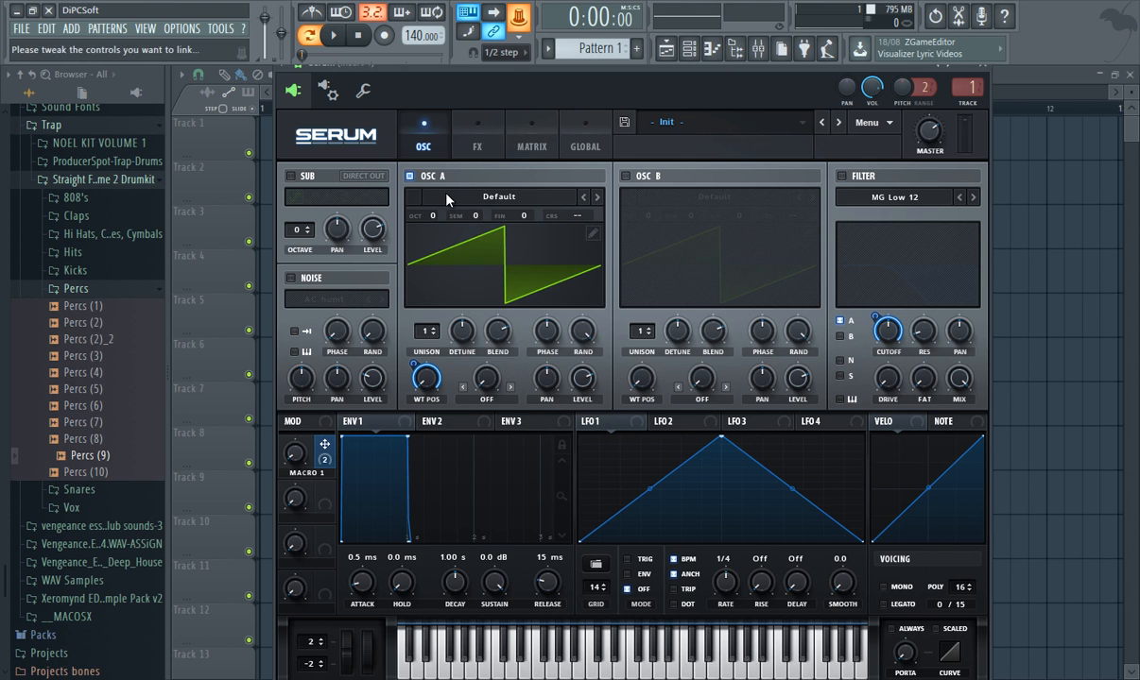
{"action": "left_click_drag", "start_coordinate": [295, 454], "coordinate": [294, 431]}
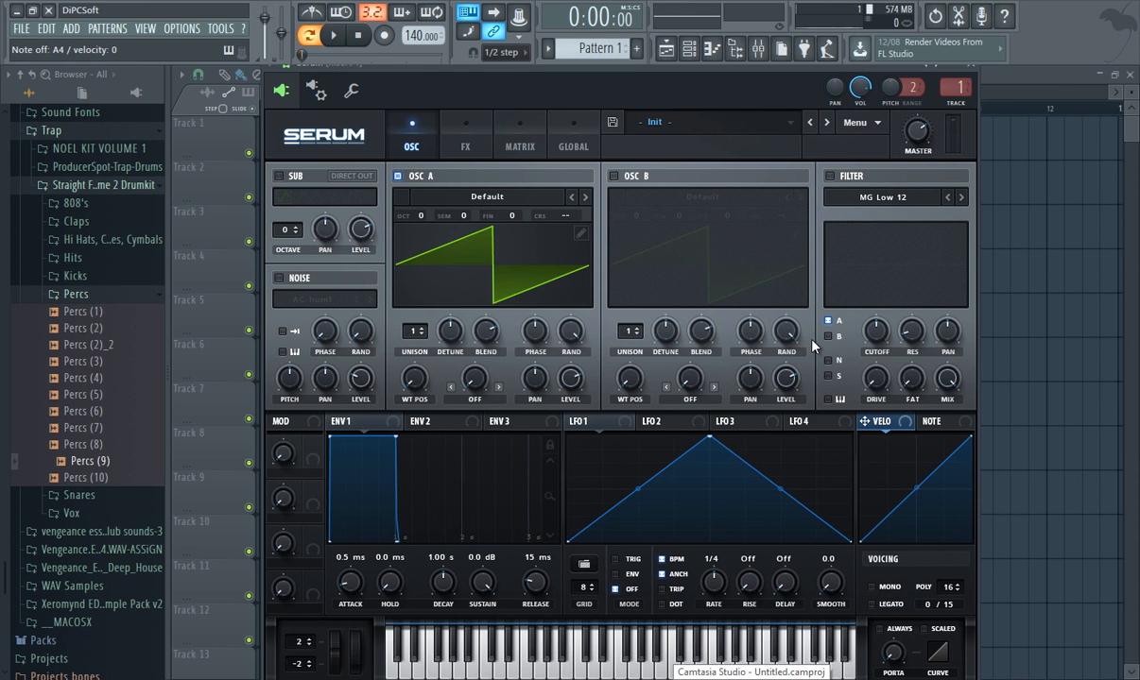
Step: Enable the Hyper/Dimension effect, with the Hyper mix at 0% and a reduced Dimension size
{"action": "left_click", "coordinate": [475, 151]}
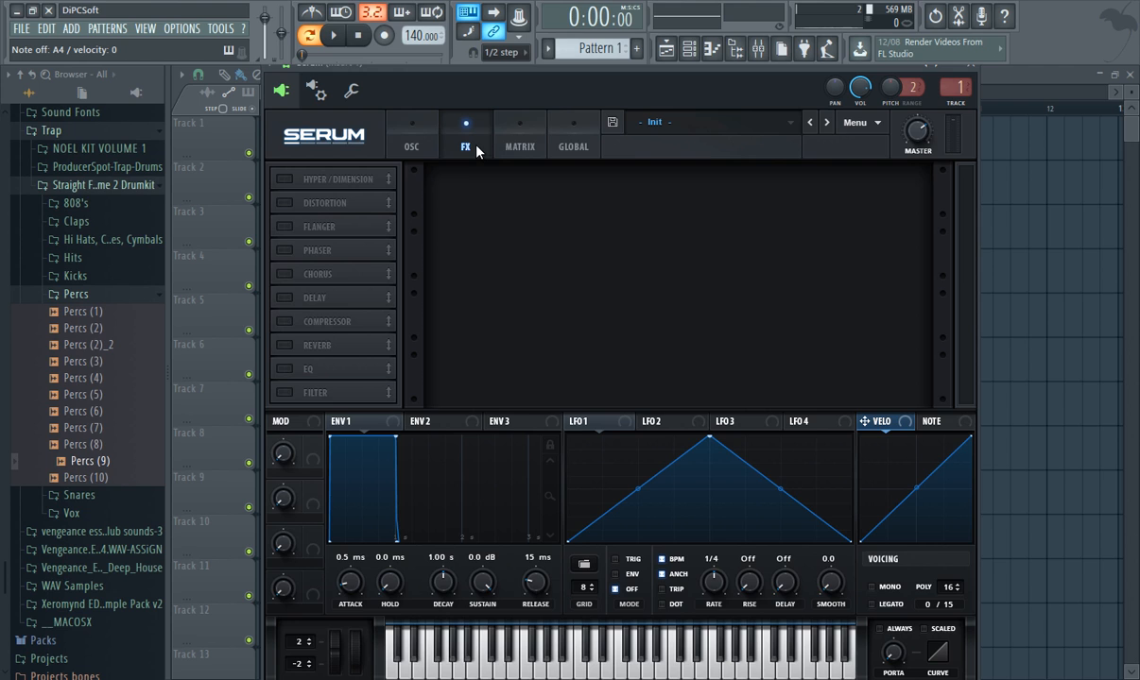
{"action": "left_click", "coordinate": [285, 180]}
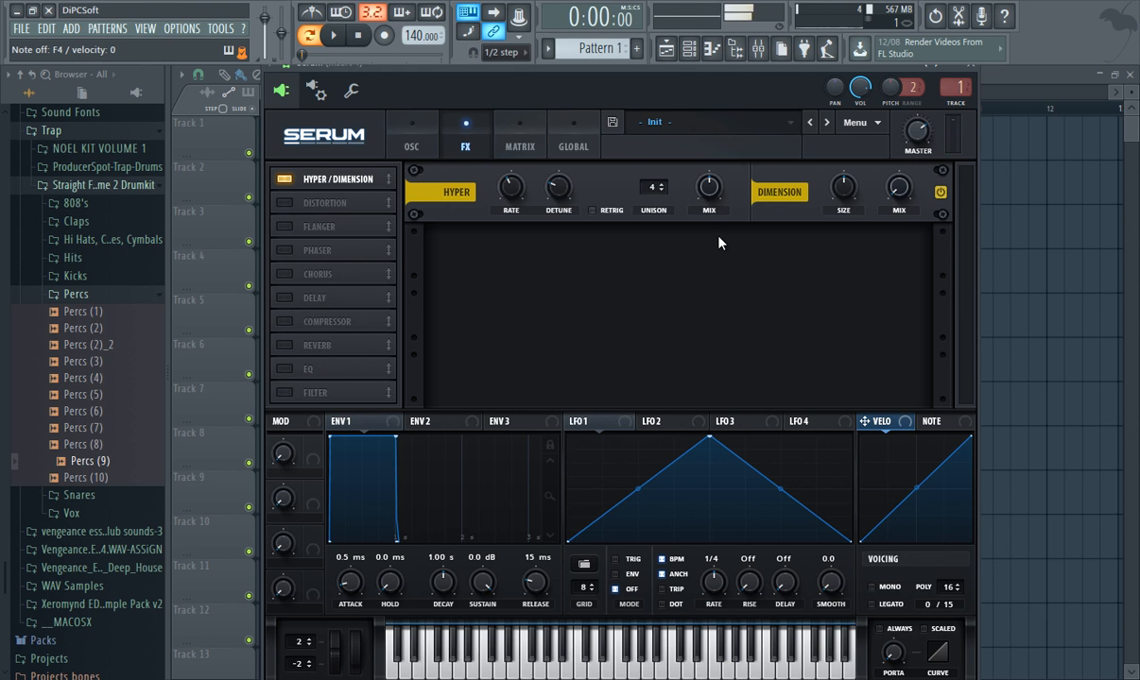
{"action": "left_click_drag", "start_coordinate": [707, 186], "coordinate": [633, 250]}
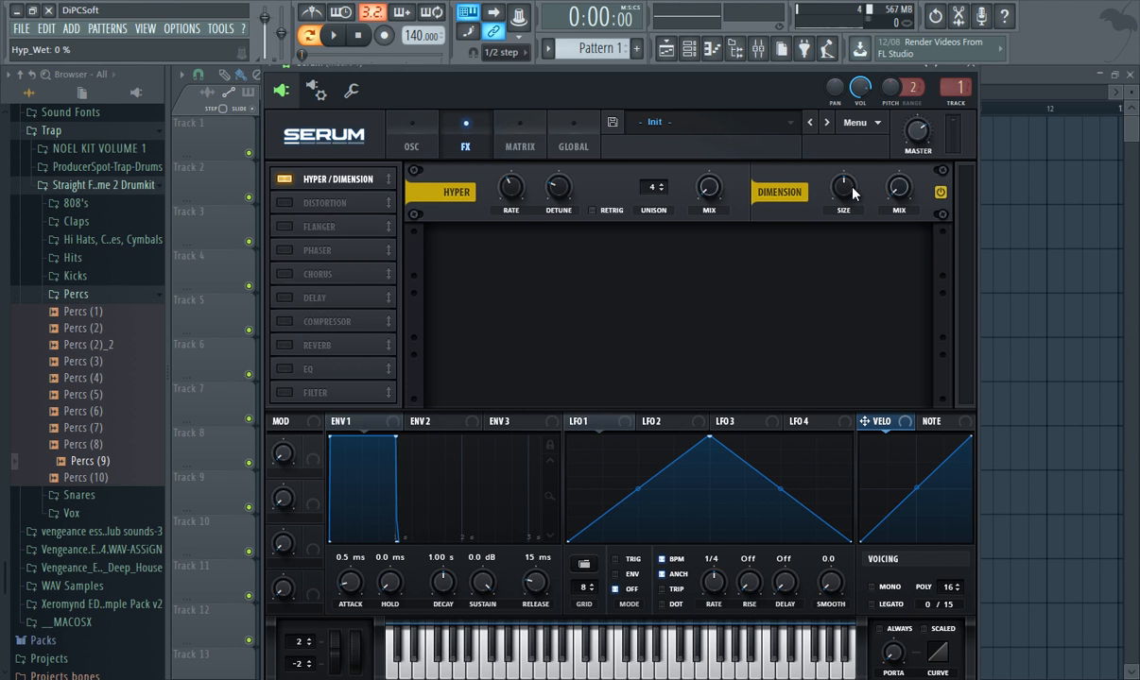
{"action": "left_click_drag", "start_coordinate": [853, 193], "coordinate": [842, 246]}
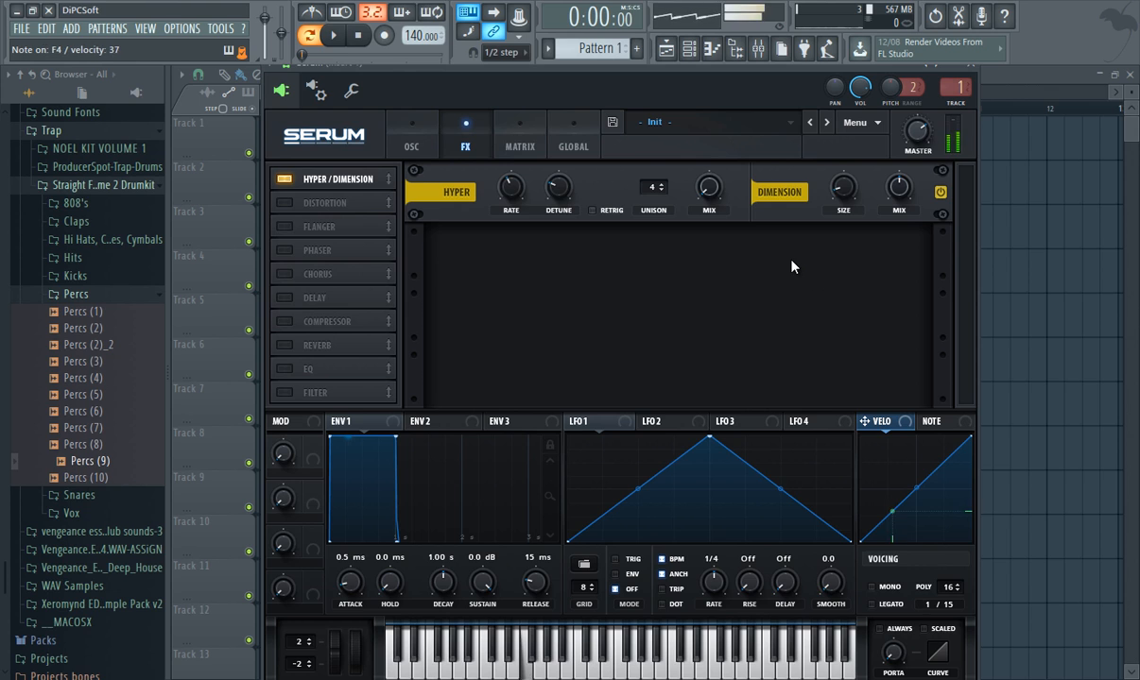
Step: Enable the Distortion effect and set its type to X-Shaper
{"action": "left_click", "coordinate": [293, 202]}
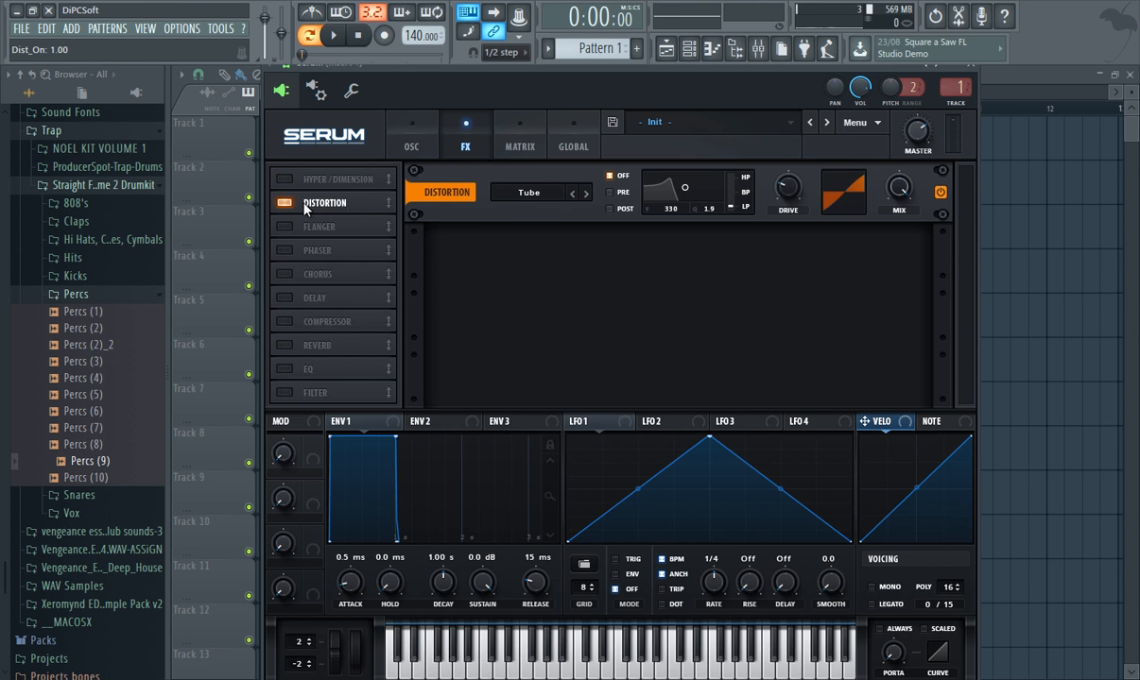
{"action": "left_click", "coordinate": [538, 199]}
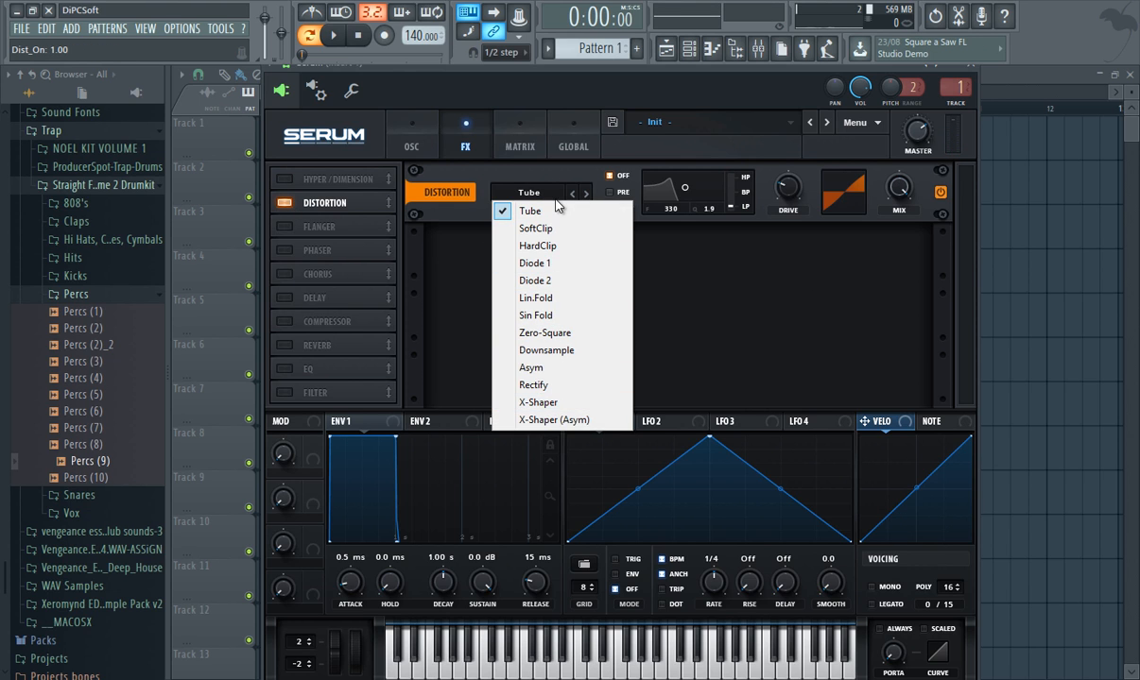
{"action": "left_click", "coordinate": [539, 403]}
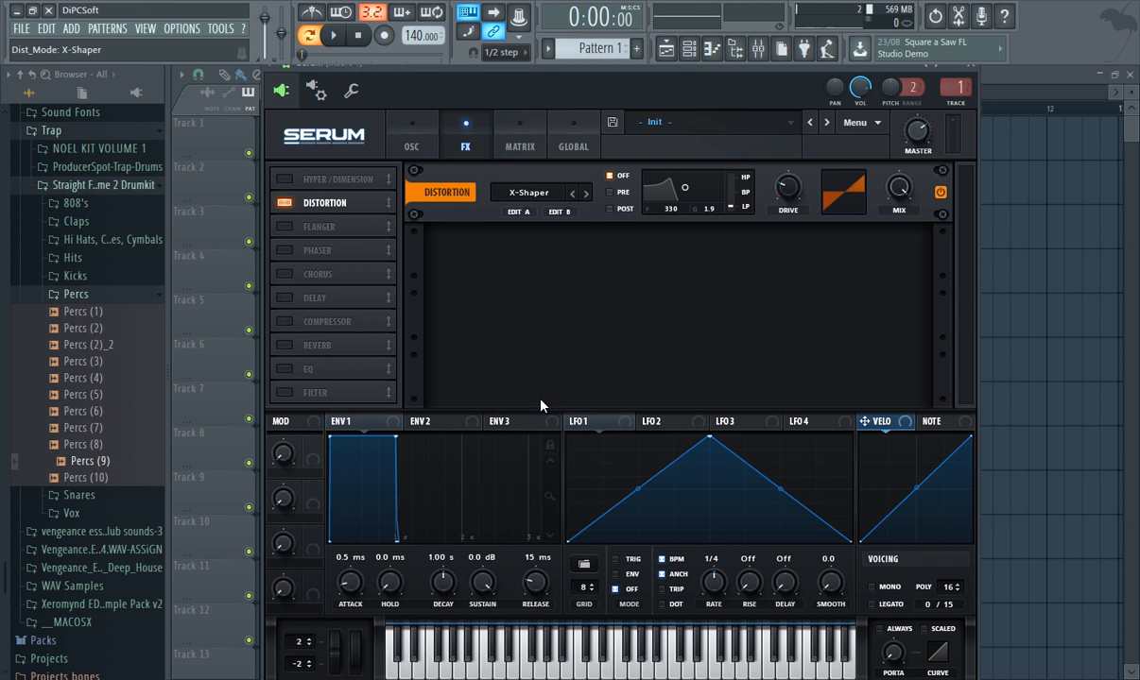
Step: Open the Shaper B curve for editing and add four points that form alternating peaks and dips
{"action": "left_click", "coordinate": [565, 212]}
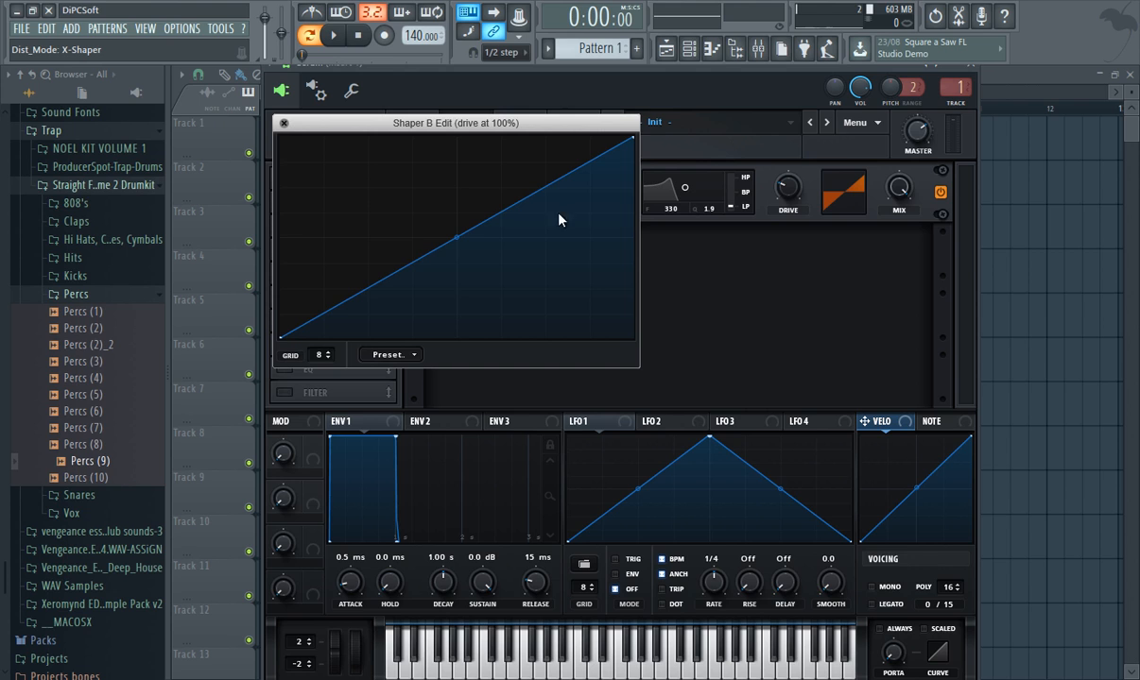
{"action": "right_click", "coordinate": [352, 172]}
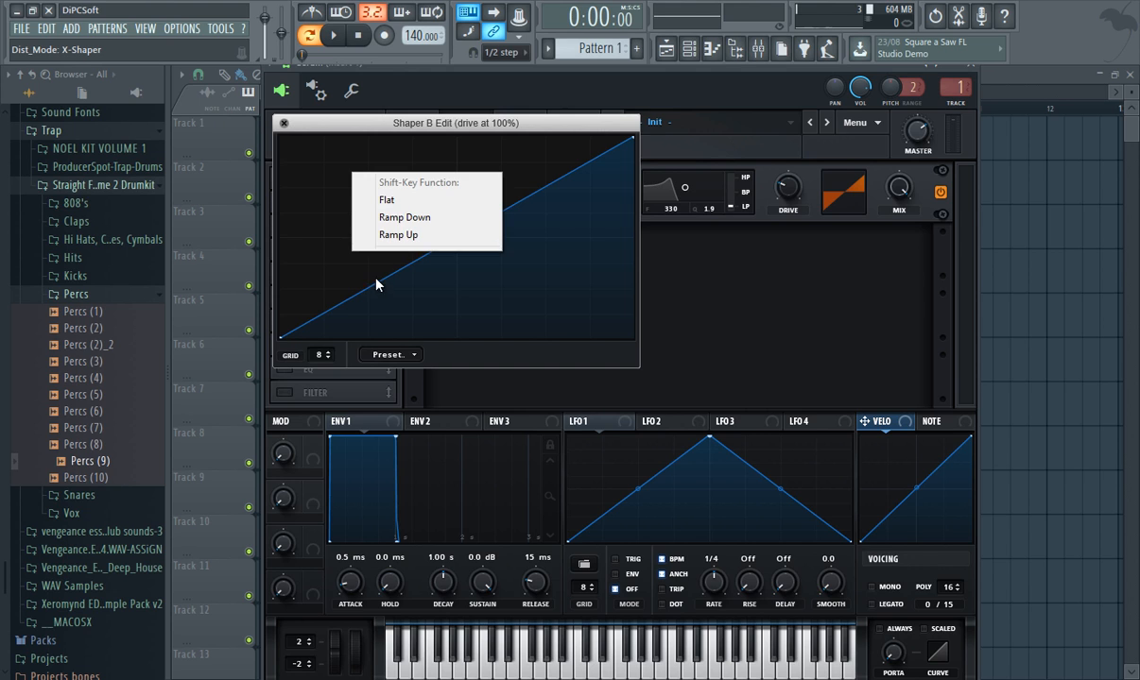
{"action": "double_click", "coordinate": [323, 164]}
{"action": "double_click", "coordinate": [376, 301]}
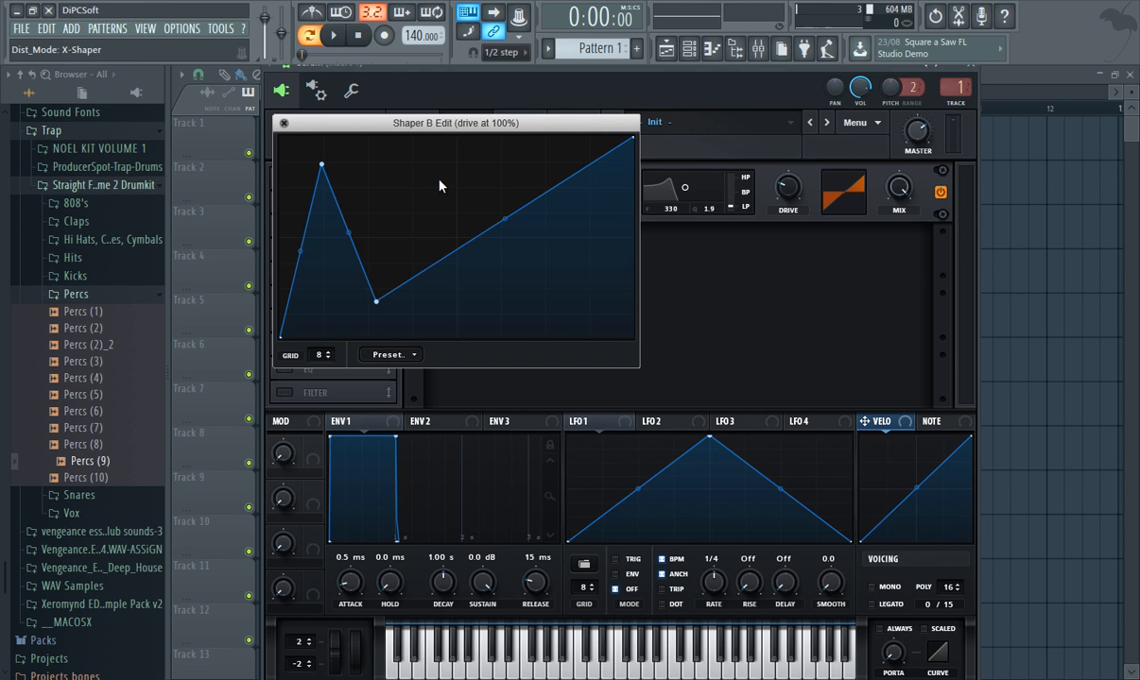
{"action": "double_click", "coordinate": [438, 179]}
{"action": "double_click", "coordinate": [535, 258]}
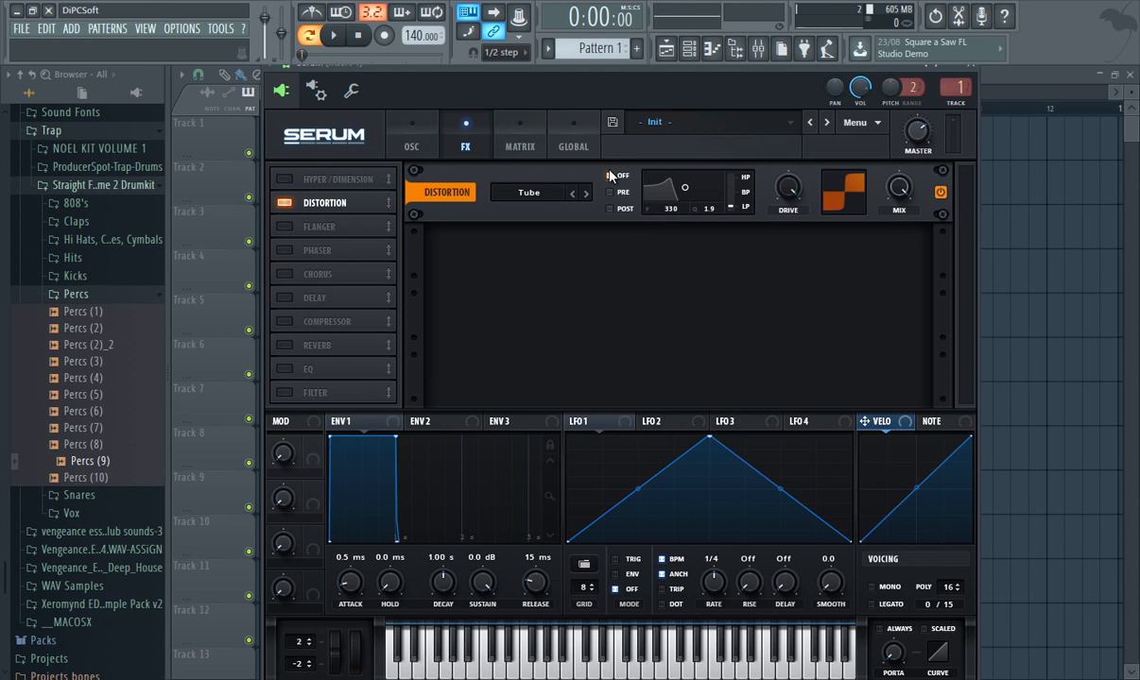
Step: Switch the distortion's filter from Off to Pre
{"action": "left_click", "coordinate": [611, 176]}
{"action": "left_click", "coordinate": [611, 191]}
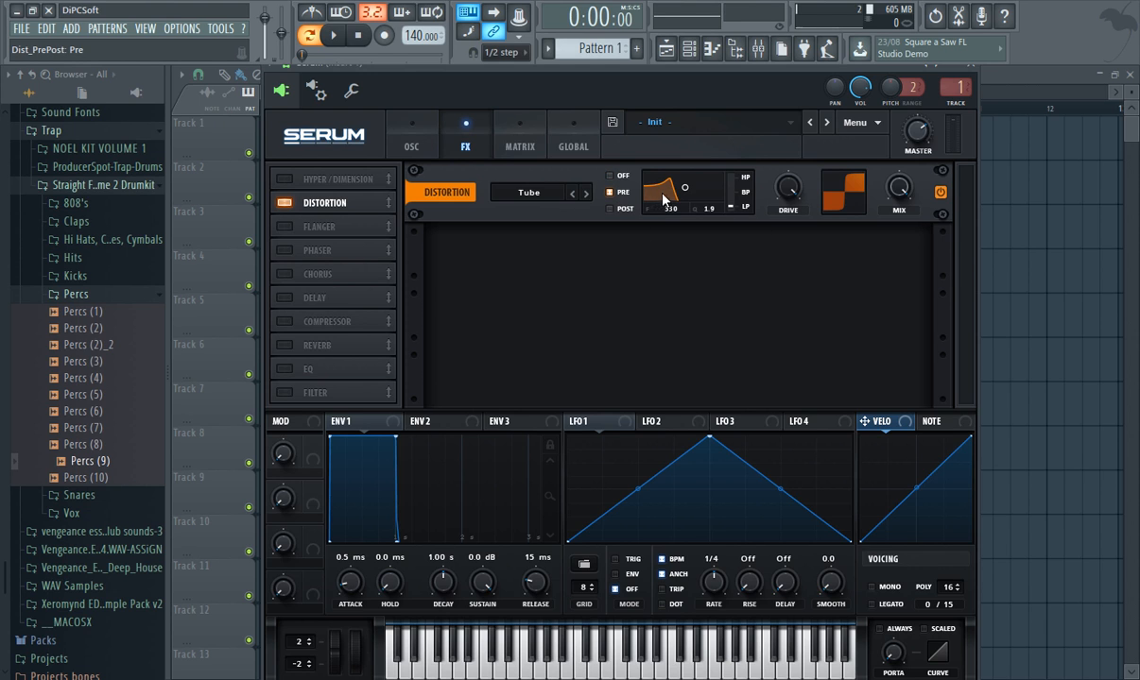
Step: Set the distortion's pre-filter fully to high-pass, with its frequency at about 8372 and Q at about 0.1
{"action": "left_click_drag", "start_coordinate": [665, 198], "coordinate": [746, 26]}
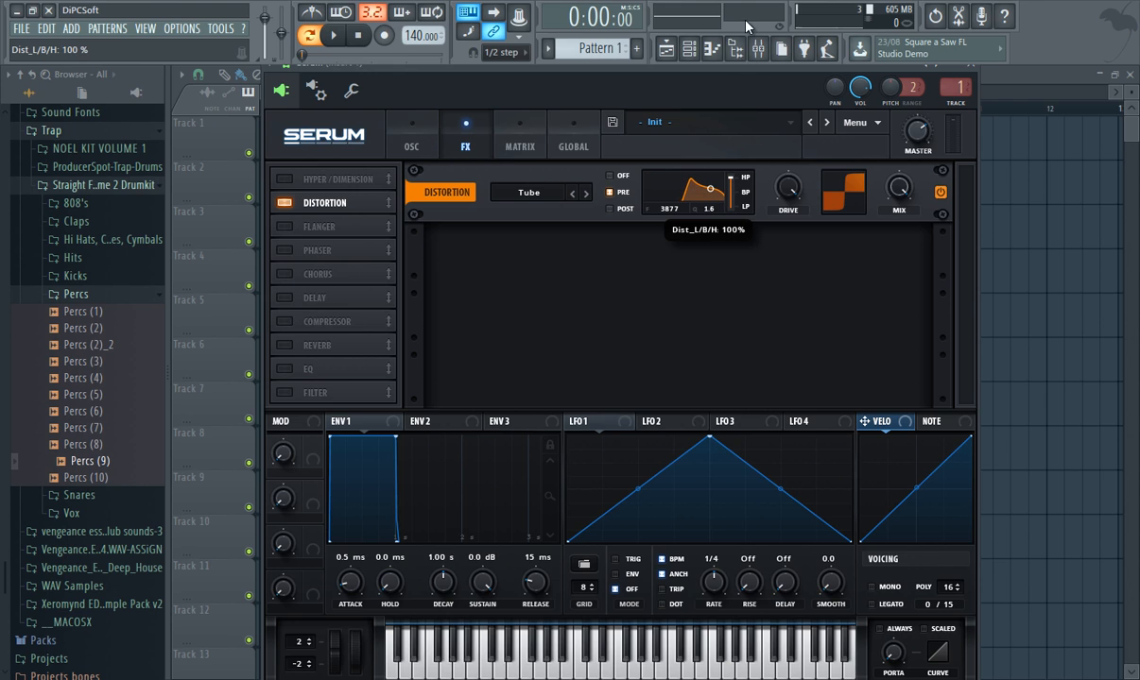
{"action": "mouse_move", "coordinate": [712, 189]}
{"action": "left_mouse_down"}
{"action": "mouse_move", "coordinate": [686, 190]}
{"action": "mouse_move", "coordinate": [719, 202]}
{"action": "left_mouse_up"}
Step: Sweep the distortion's drive down to 0% and its mix down, and raise both again to compare the sound
{"action": "left_click_drag", "start_coordinate": [788, 190], "coordinate": [728, 357]}
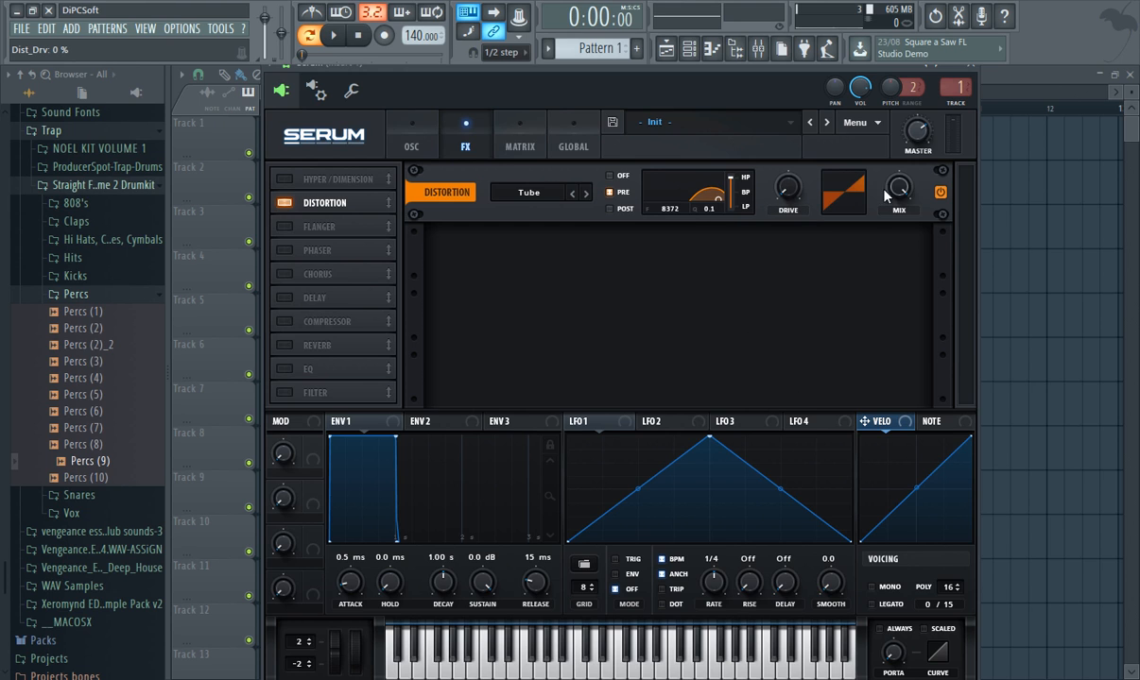
{"action": "left_click_drag", "start_coordinate": [898, 187], "coordinate": [869, 353]}
{"action": "left_click_drag", "start_coordinate": [788, 194], "coordinate": [760, 5]}
{"action": "left_click_drag", "start_coordinate": [899, 187], "coordinate": [884, 278]}
{"action": "left_click_drag", "start_coordinate": [897, 184], "coordinate": [928, 5]}
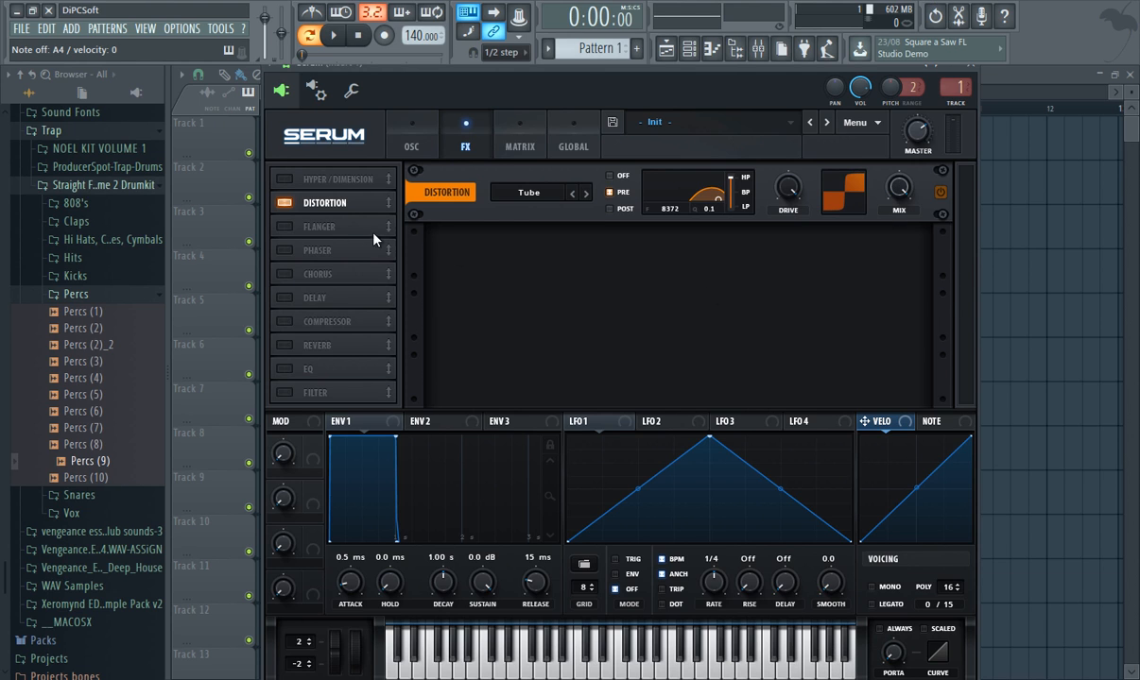
Step: Disable the Distortion effect, and enable the Flanger for an audition before turning it off
{"action": "left_click", "coordinate": [283, 204]}
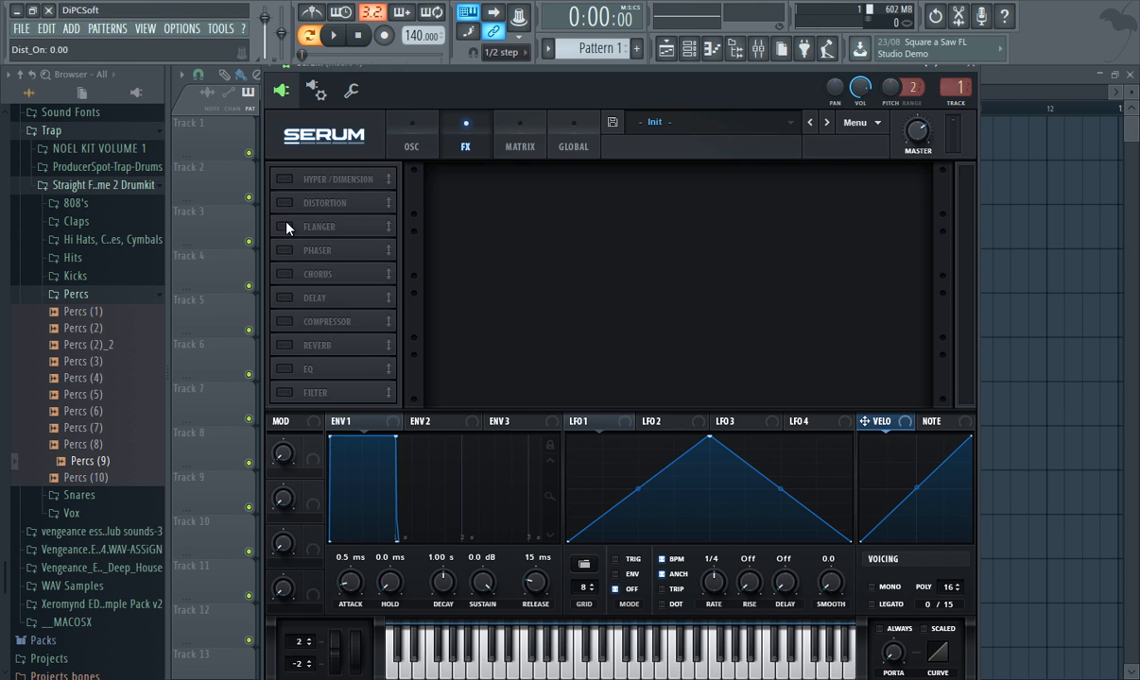
{"action": "left_click", "coordinate": [285, 227]}
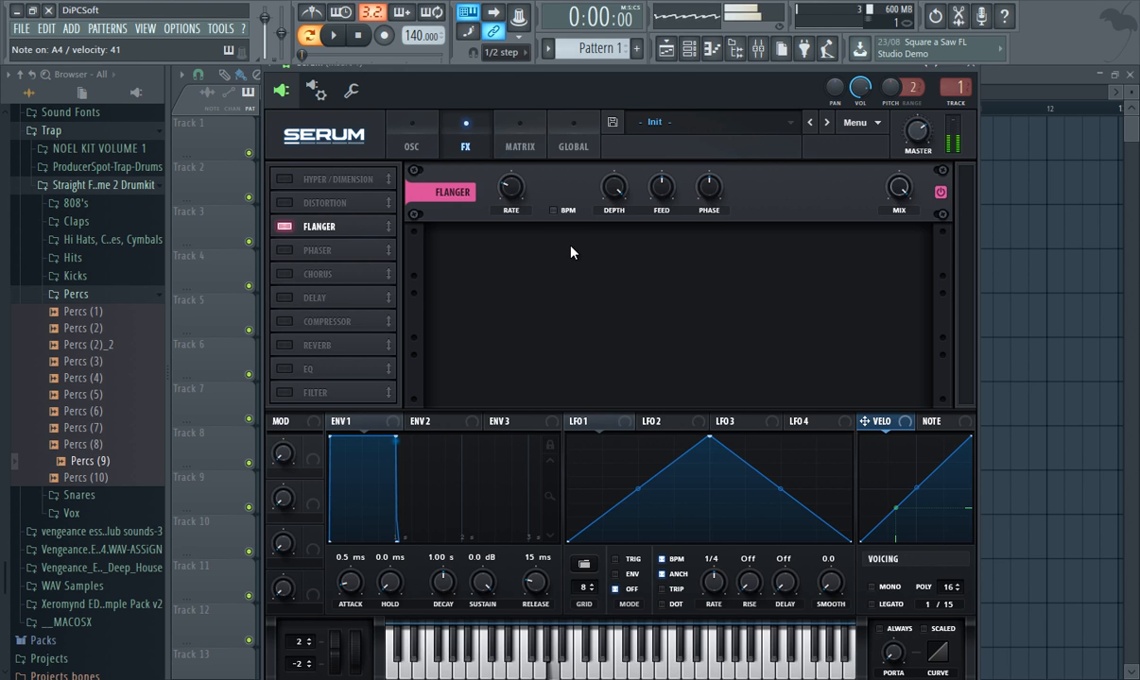
{"action": "left_click", "coordinate": [285, 227]}
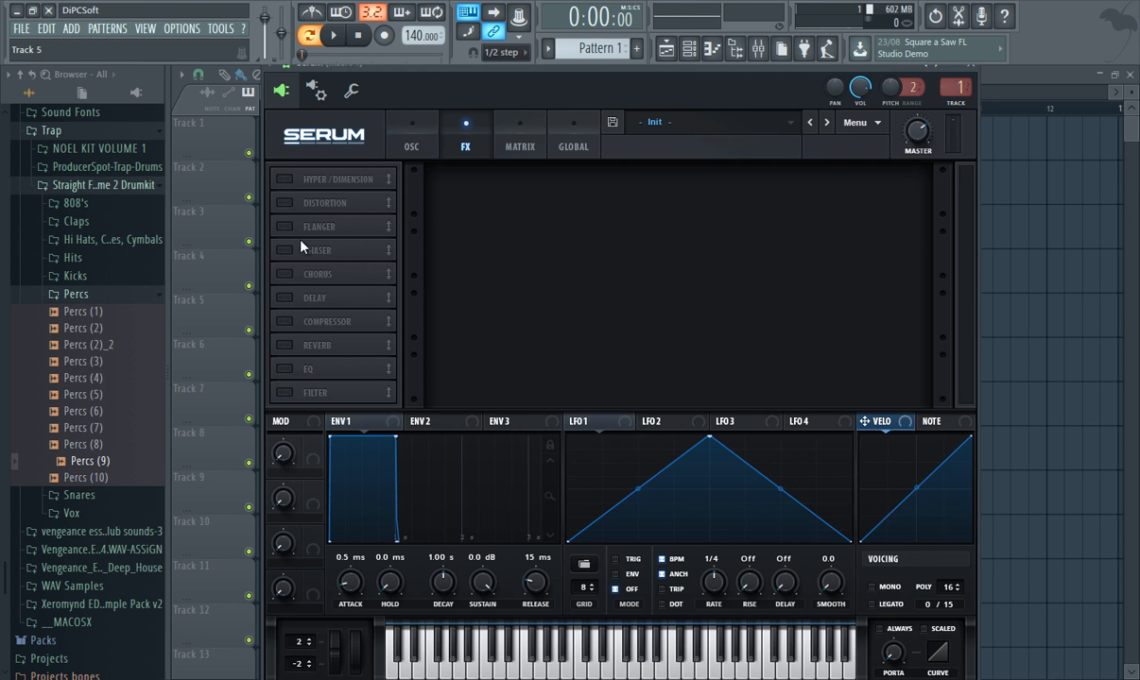
Step: Audition the Phaser effect on its own, disable it, and enable the Chorus effect in its place
{"action": "left_click", "coordinate": [286, 254]}
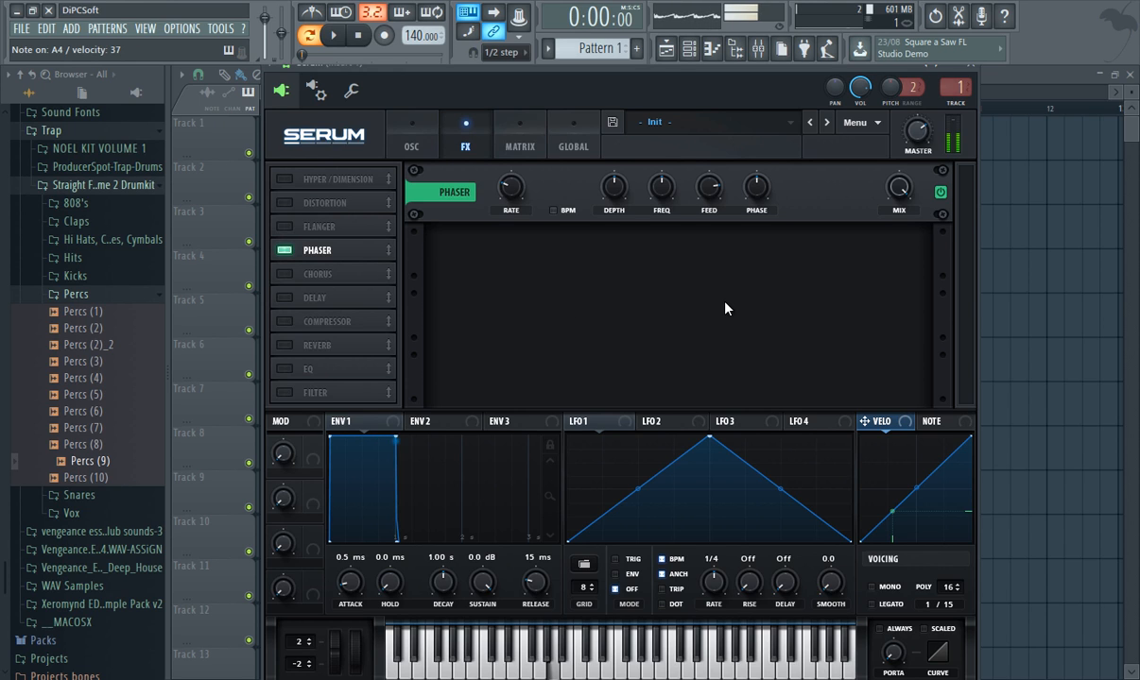
{"action": "left_click", "coordinate": [285, 250]}
{"action": "left_click", "coordinate": [285, 274]}
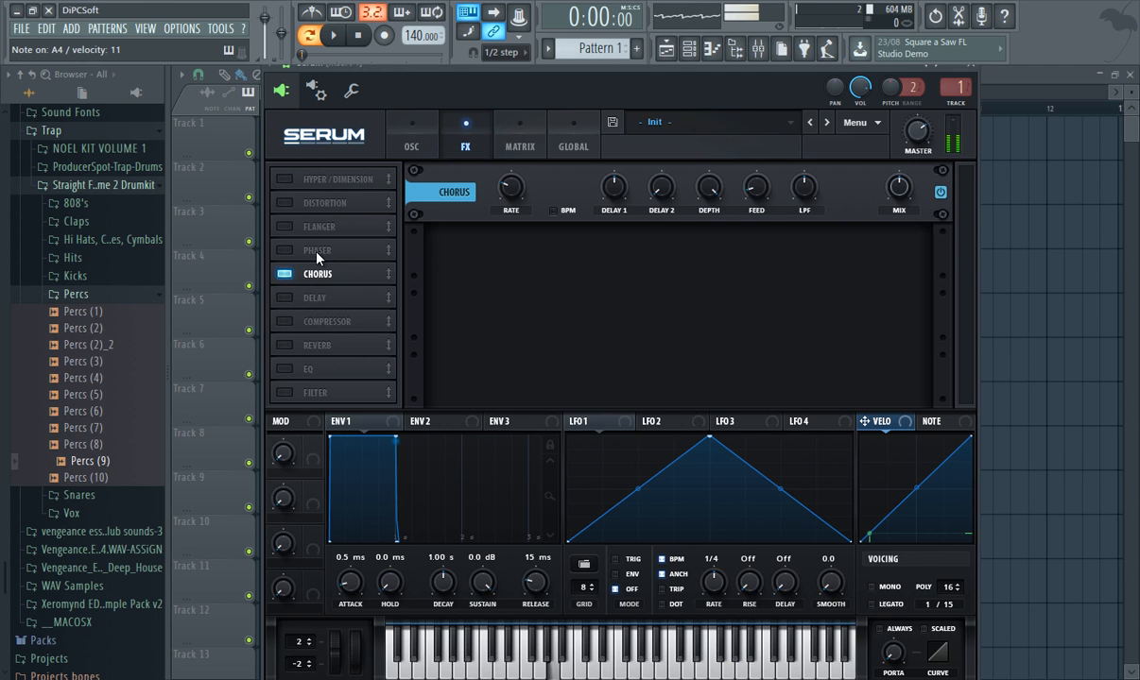
Step: Switch from Chorus to the Delay effect, try its feedback at about 96%, and reset the feedback to default
{"action": "left_click", "coordinate": [285, 298]}
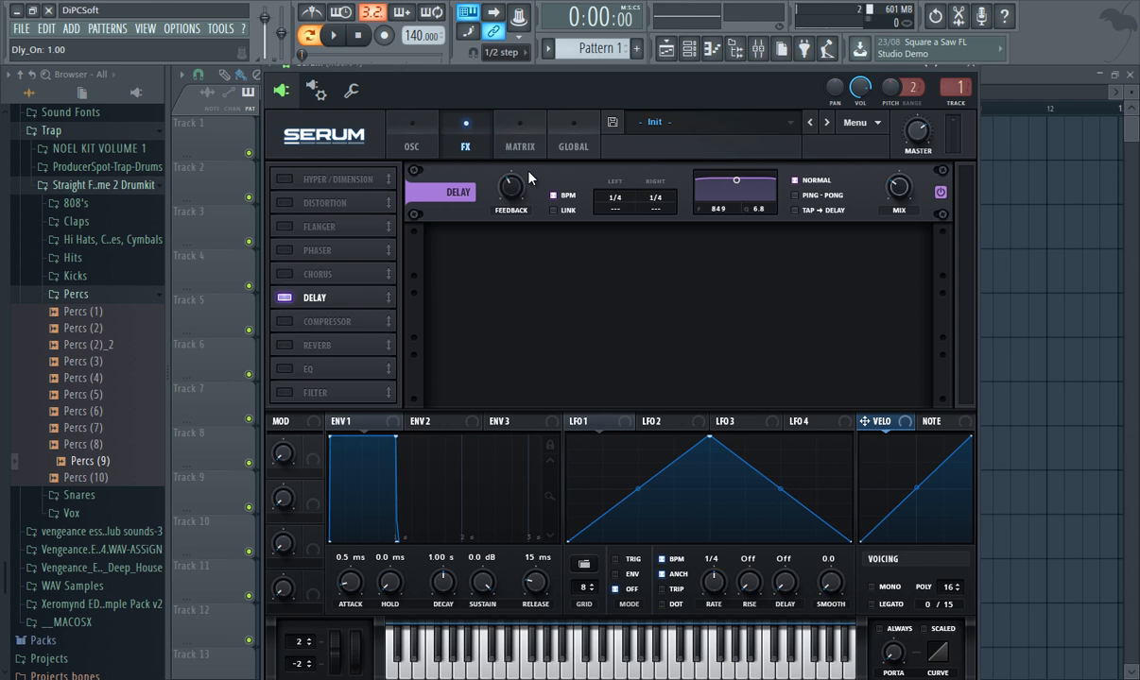
{"action": "left_click_drag", "start_coordinate": [513, 189], "coordinate": [528, 59]}
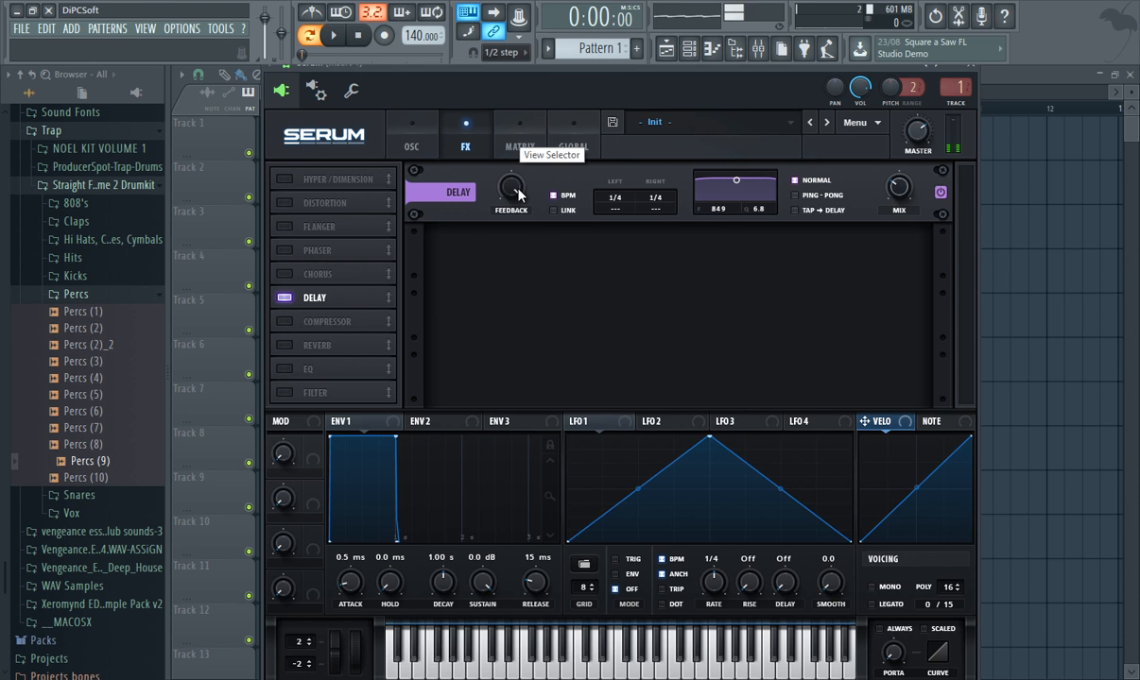
{"action": "left_click_drag", "start_coordinate": [516, 191], "coordinate": [516, 196]}
{"action": "right_click", "coordinate": [514, 194]}
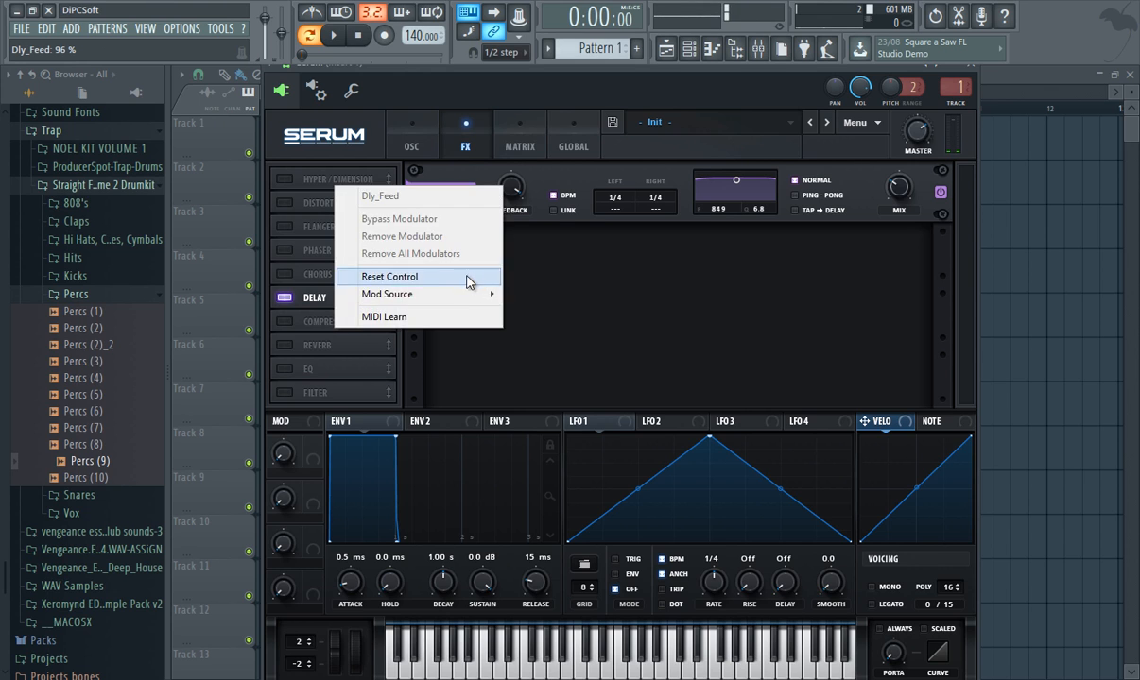
{"action": "left_click", "coordinate": [469, 281]}
Step: Toggle the delay's BPM sync off and on again, and move its filter to about 3908 with Q 0.8
{"action": "left_click", "coordinate": [554, 195]}
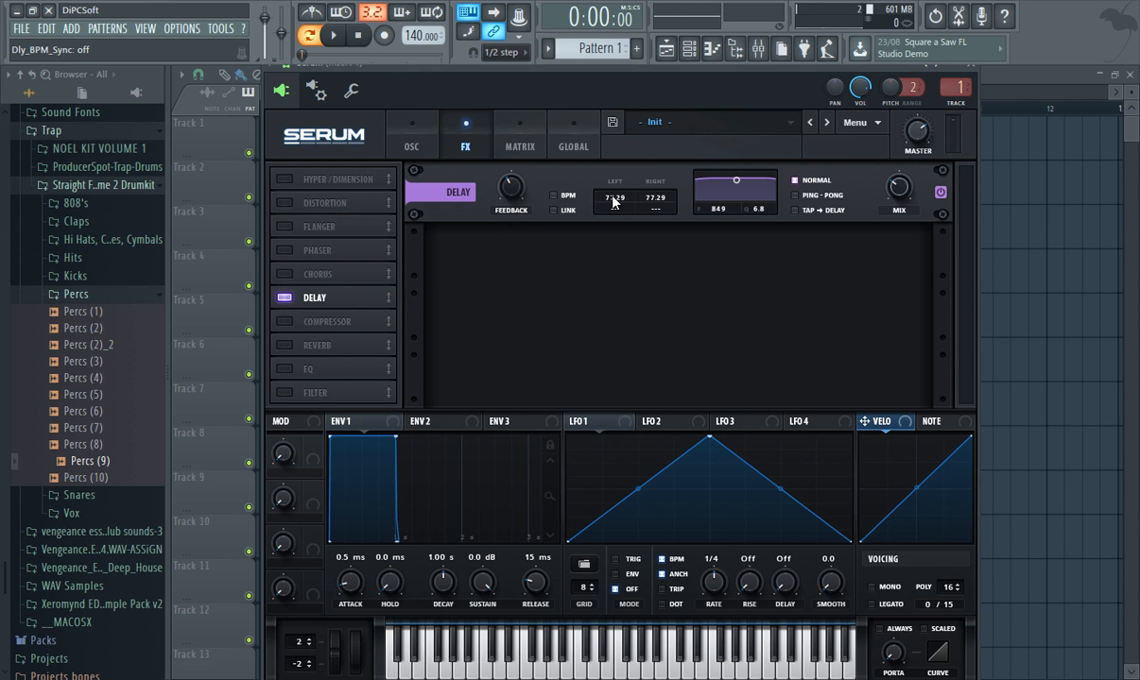
{"action": "left_click", "coordinate": [556, 197]}
{"action": "left_click_drag", "start_coordinate": [736, 185], "coordinate": [757, 214]}
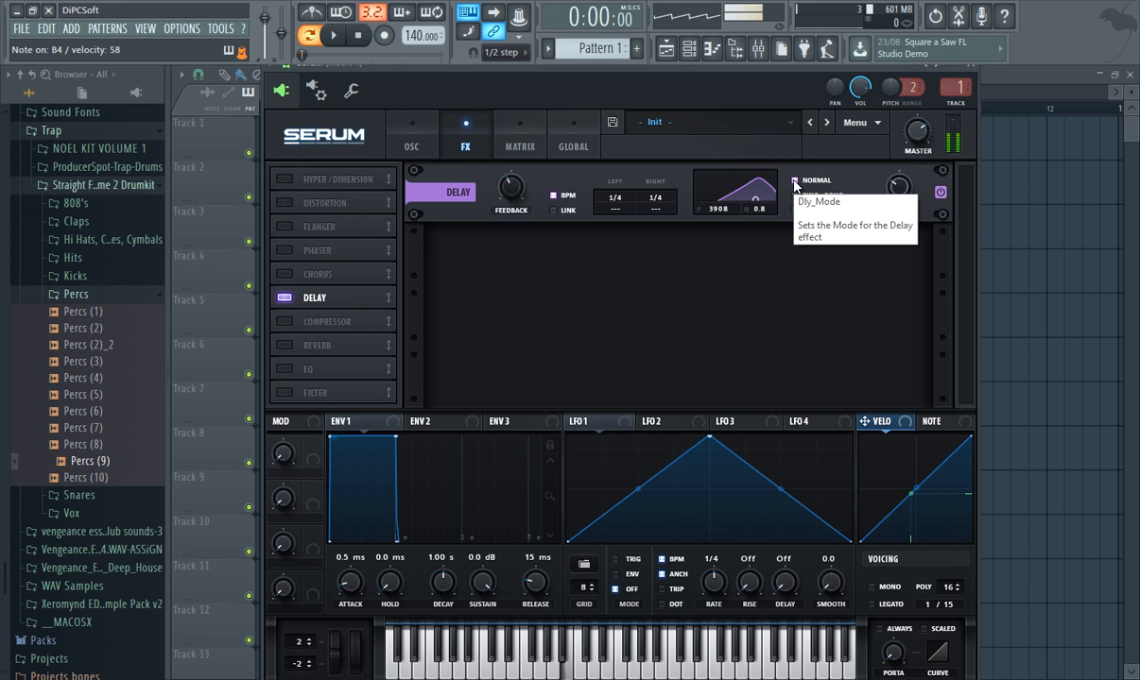
Step: Switch the delay mode to Ping-Pong and on to Tap->Delay, and disable the Delay effect
{"action": "left_click", "coordinate": [795, 196]}
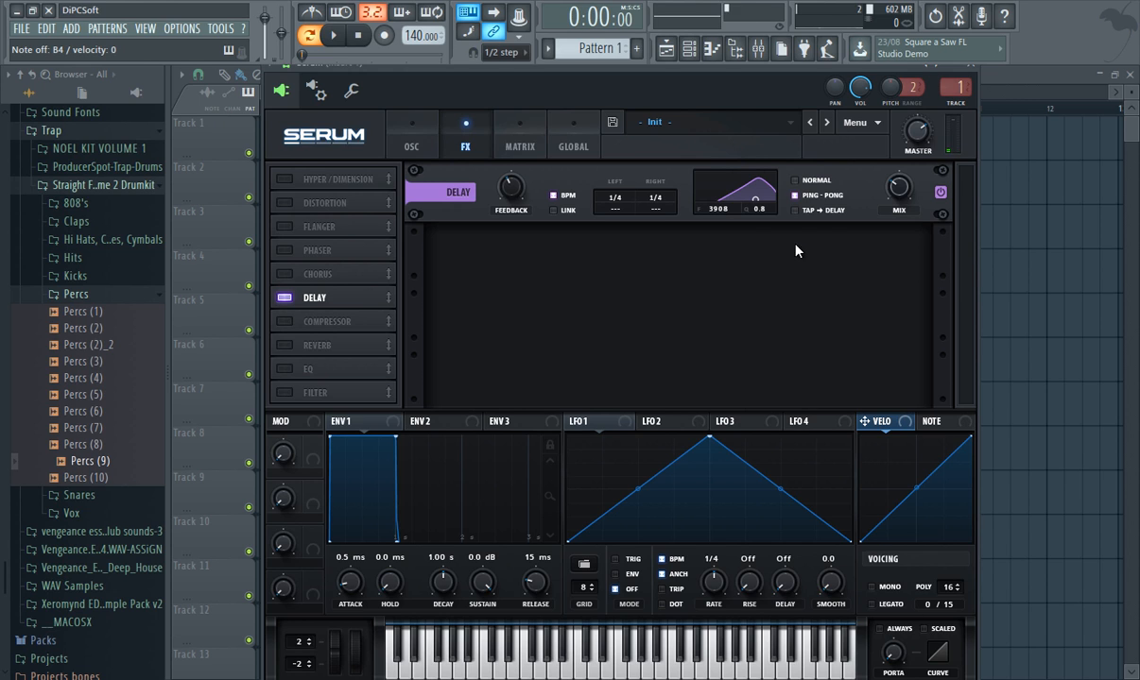
{"action": "left_click", "coordinate": [798, 212]}
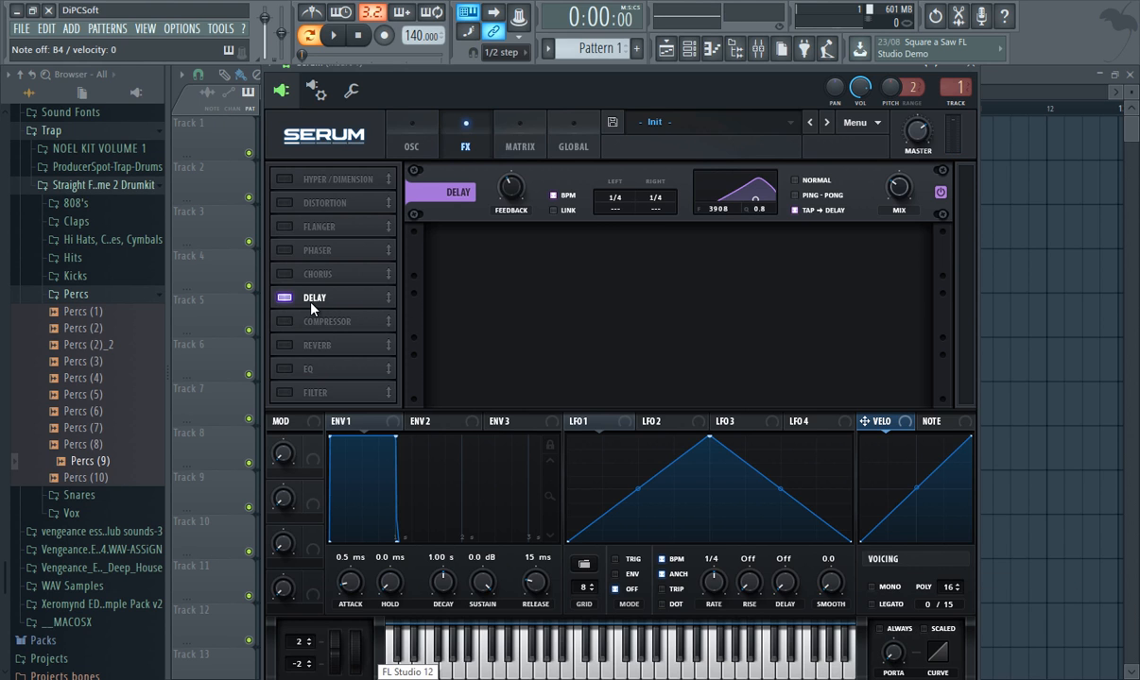
{"action": "left_click", "coordinate": [284, 297]}
Step: Audition the Compressor with Multiband toggled on and off, followed by the Reverb, disabling each effect after its trial
{"action": "left_click", "coordinate": [283, 323]}
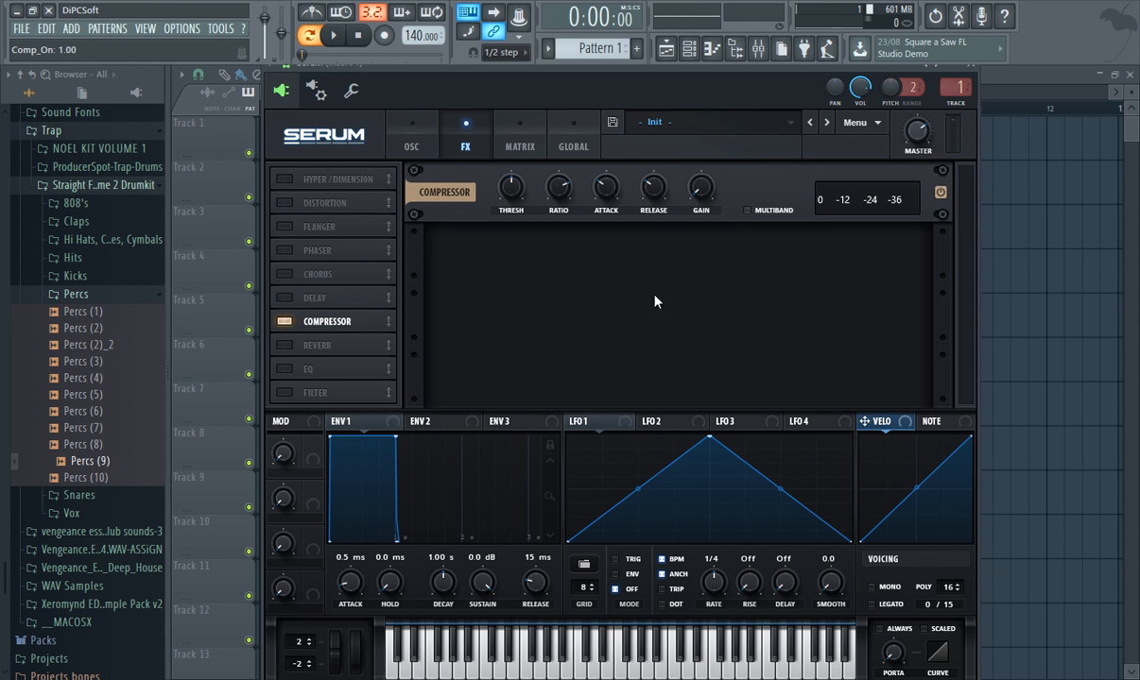
{"action": "left_click", "coordinate": [747, 211]}
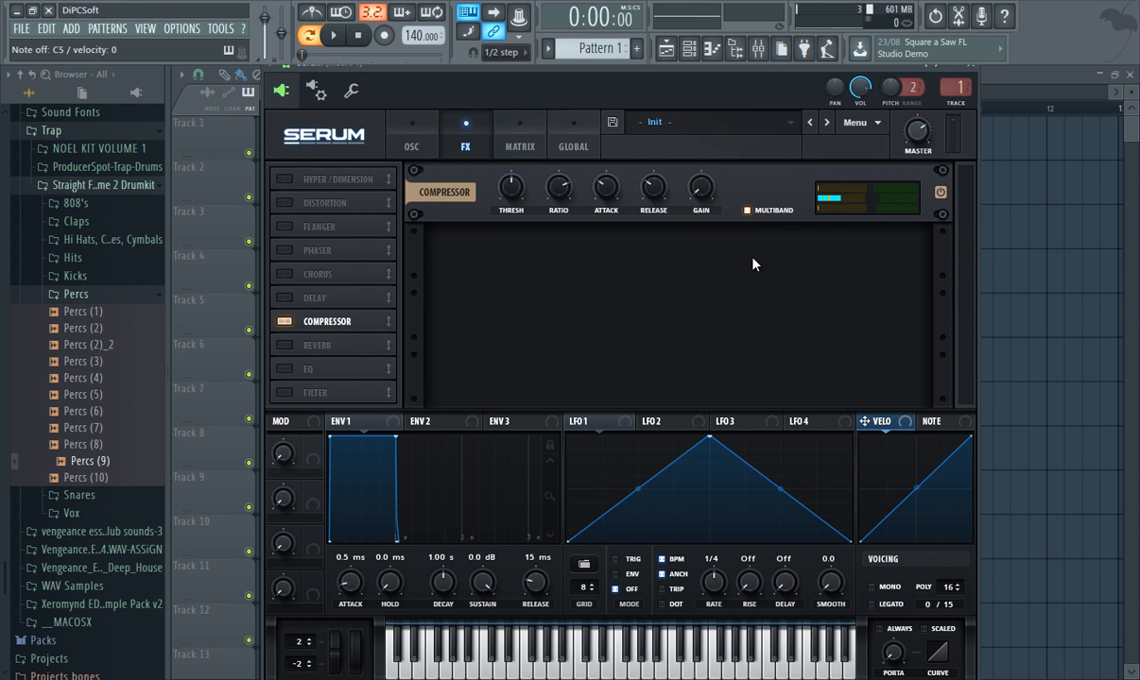
{"action": "left_click", "coordinate": [747, 211]}
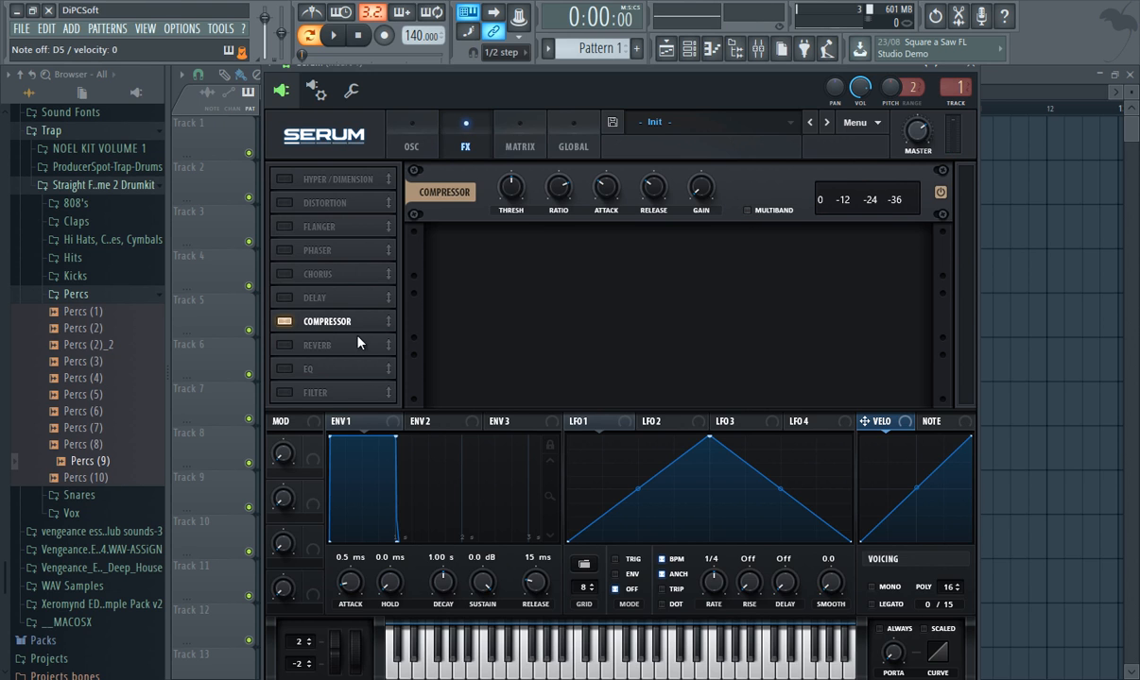
{"action": "left_click", "coordinate": [284, 323]}
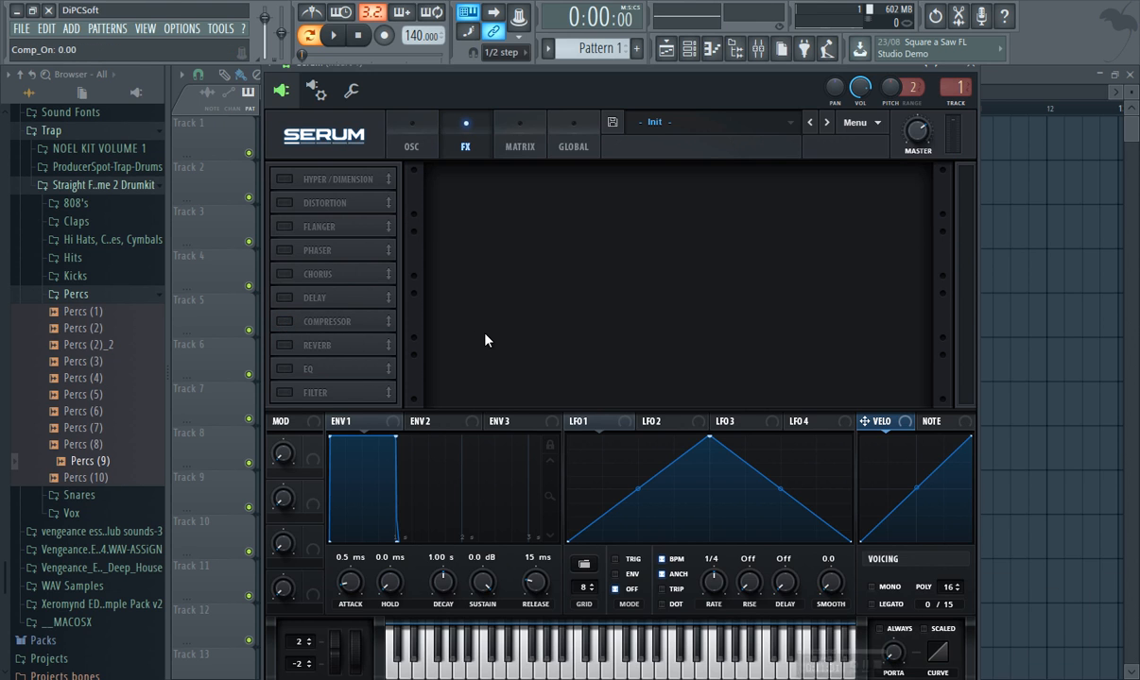
{"action": "left_click", "coordinate": [283, 344]}
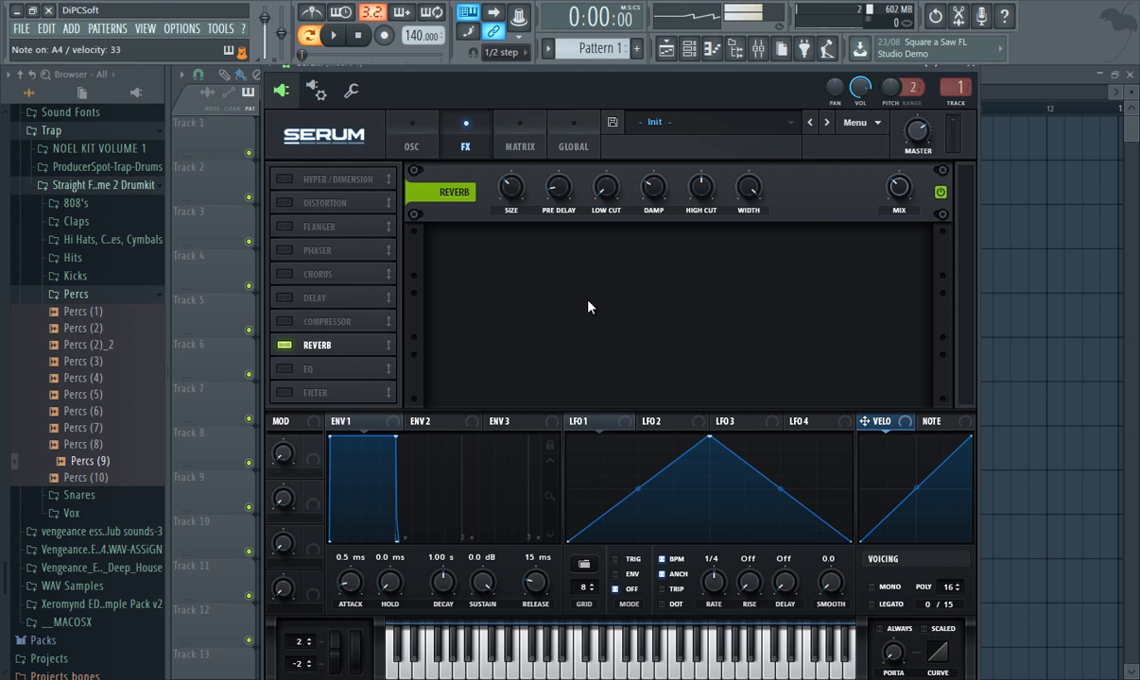
{"action": "left_click", "coordinate": [285, 346]}
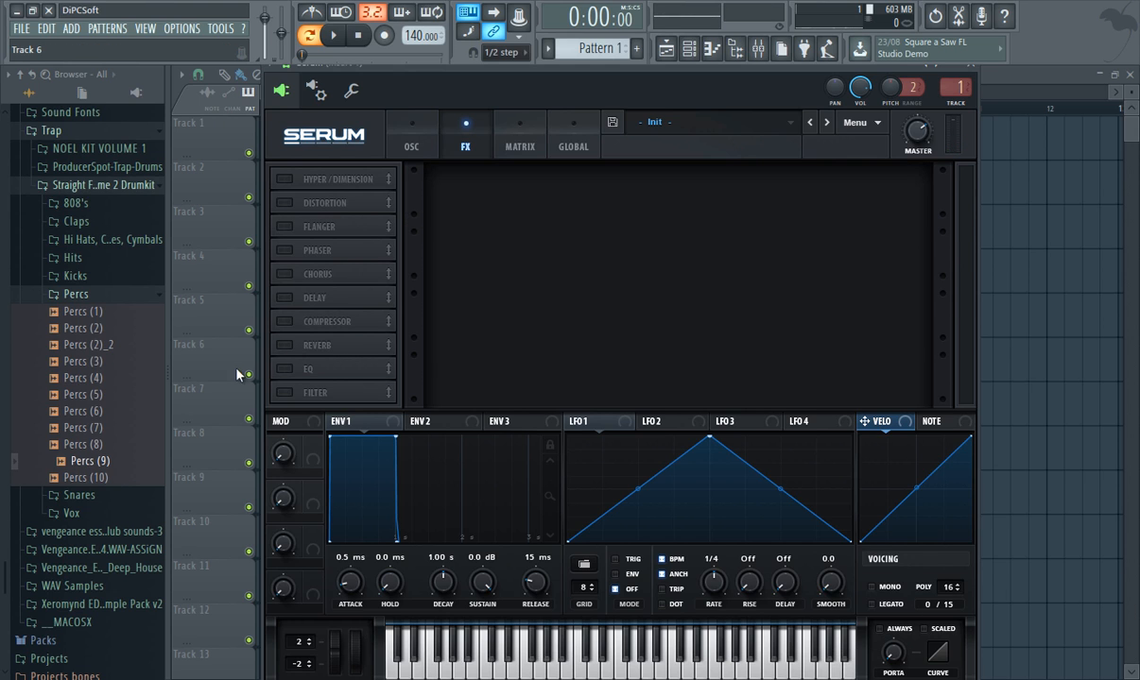
Step: Enable the EQ effect, switch its low band to the high-pass shape, and lower that band's frequency
{"action": "left_click", "coordinate": [283, 370]}
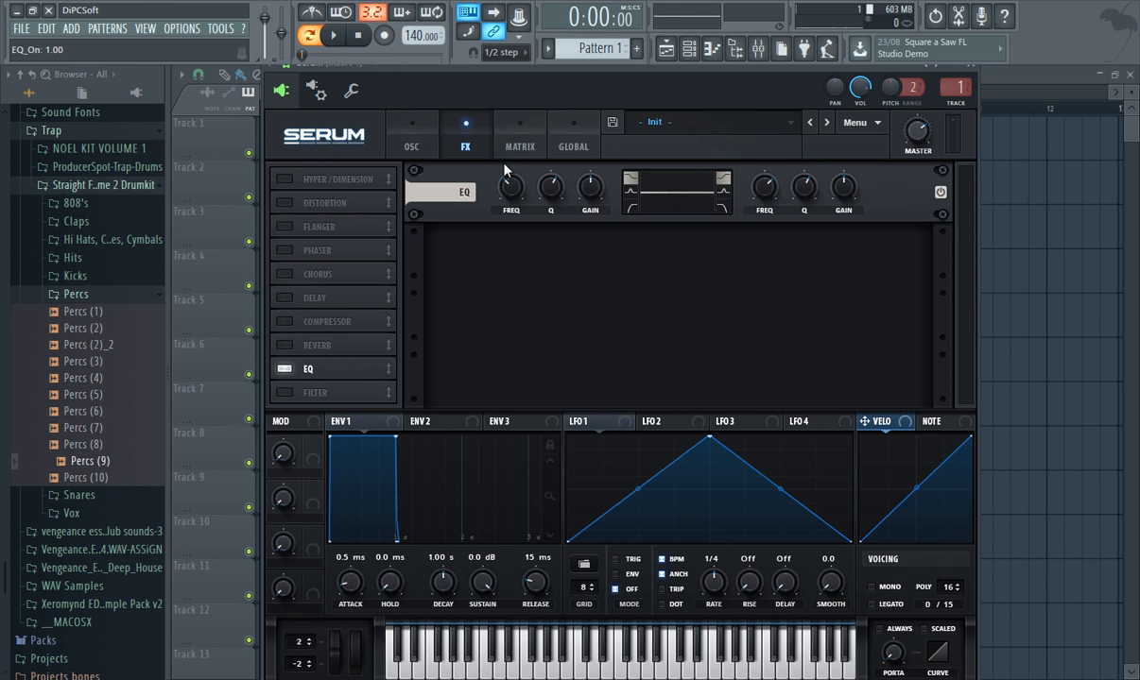
{"action": "left_click", "coordinate": [634, 209]}
{"action": "left_click_drag", "start_coordinate": [510, 186], "coordinate": [563, 282]}
Step: Enable the Filter effect, look through its Misc filter types without choosing one, and turn the effect off
{"action": "left_click", "coordinate": [288, 395]}
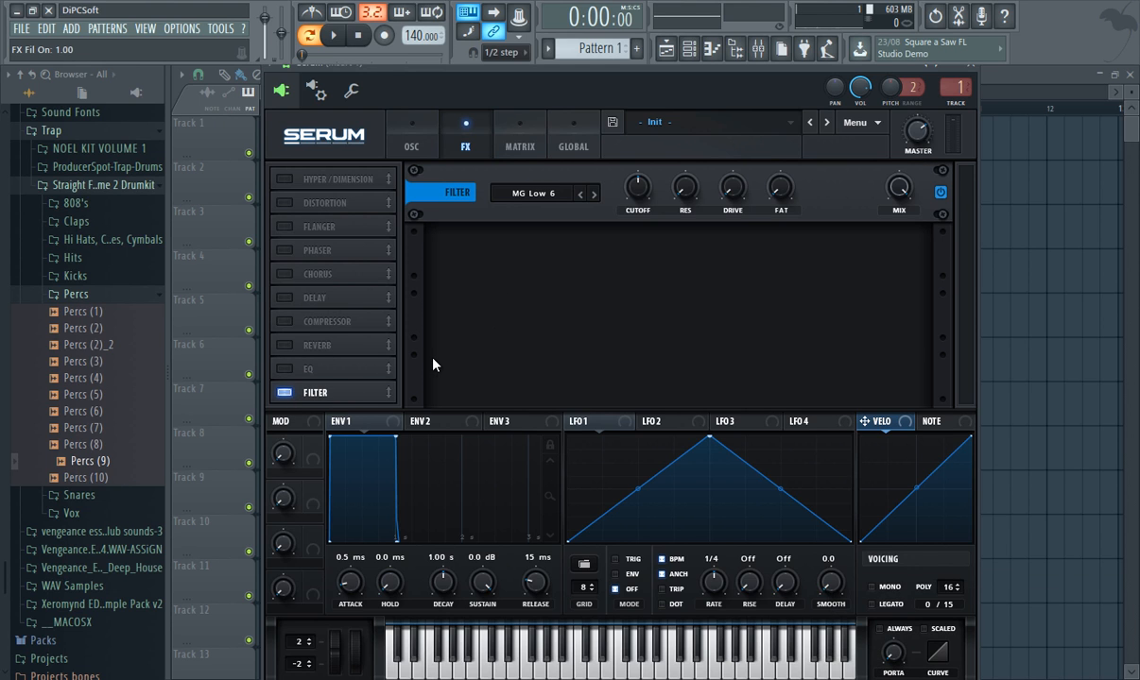
{"action": "left_click", "coordinate": [526, 200]}
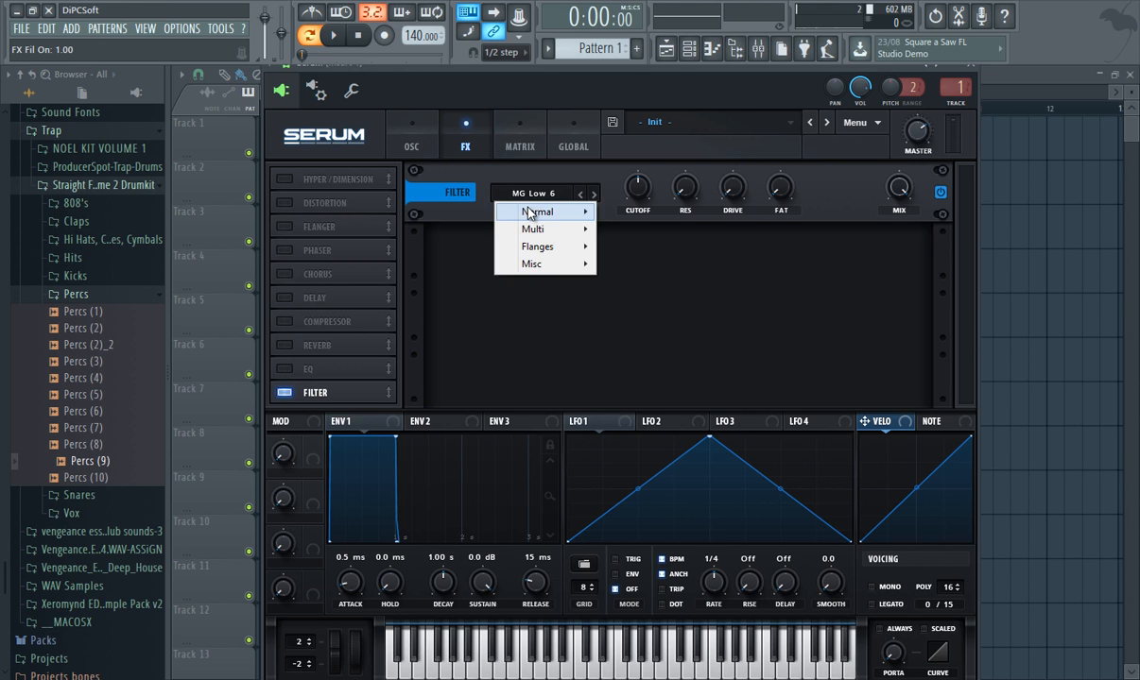
{"action": "mouse_move", "coordinate": [532, 264]}
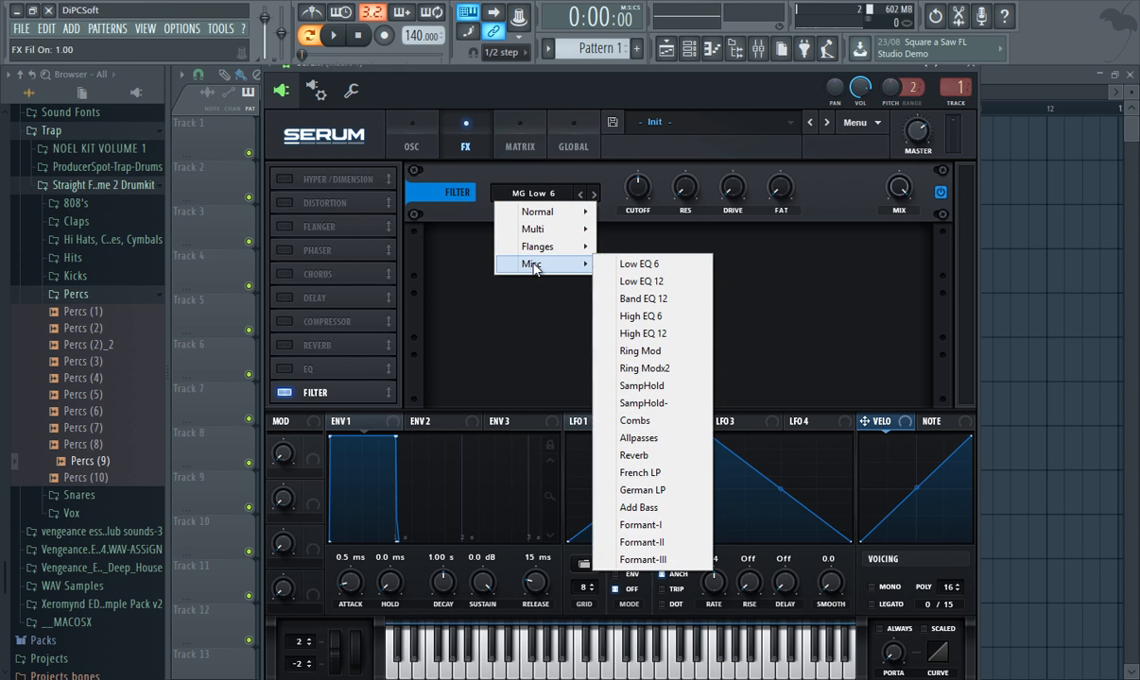
{"action": "left_click", "coordinate": [516, 374]}
{"action": "key", "text": "ctrl+z"}
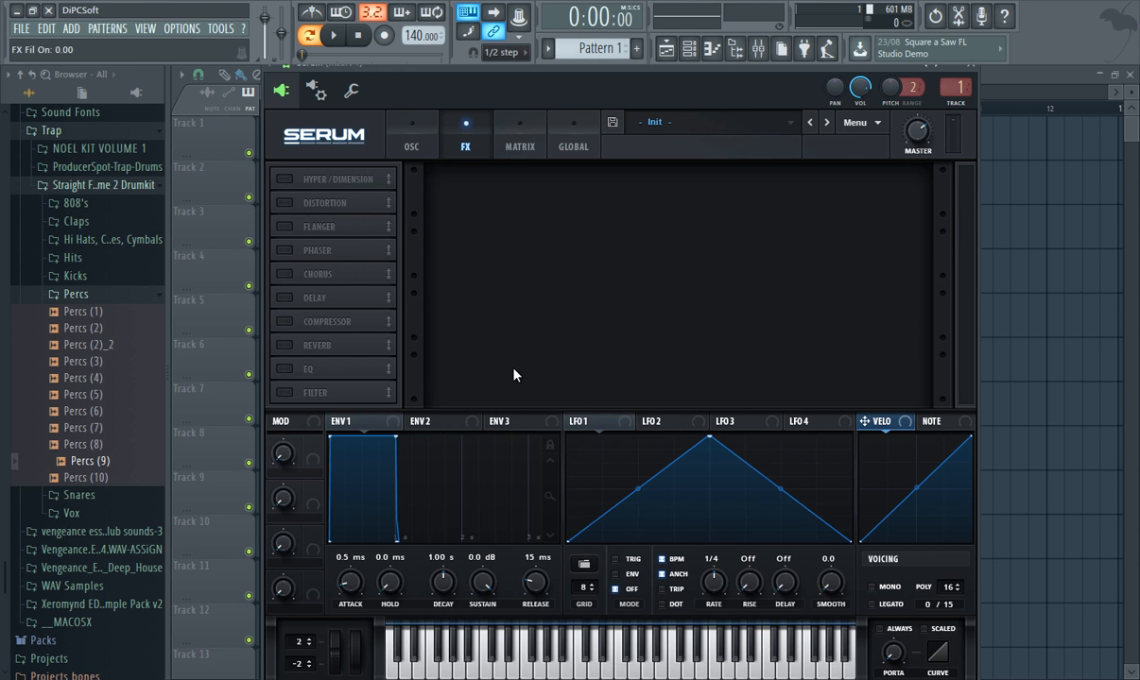
Step: Assign Env 1 to the filter cutoff among the oscillator controls and show the routing in the modulation matrix
{"action": "left_click", "coordinate": [512, 148]}
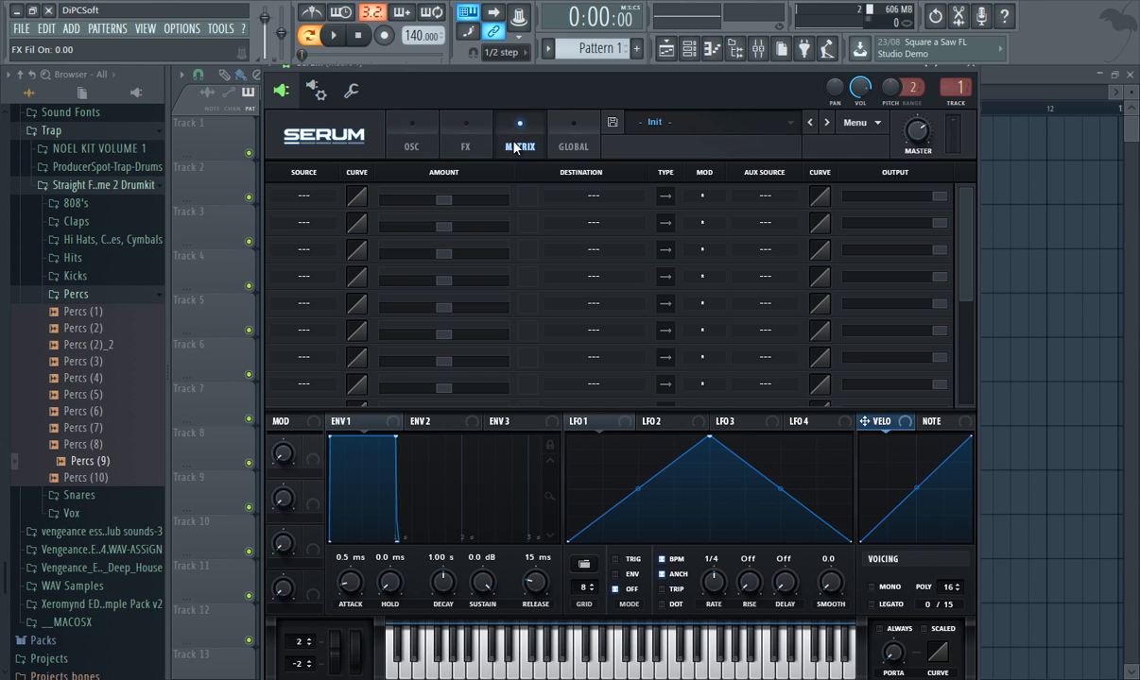
{"action": "left_click", "coordinate": [425, 154]}
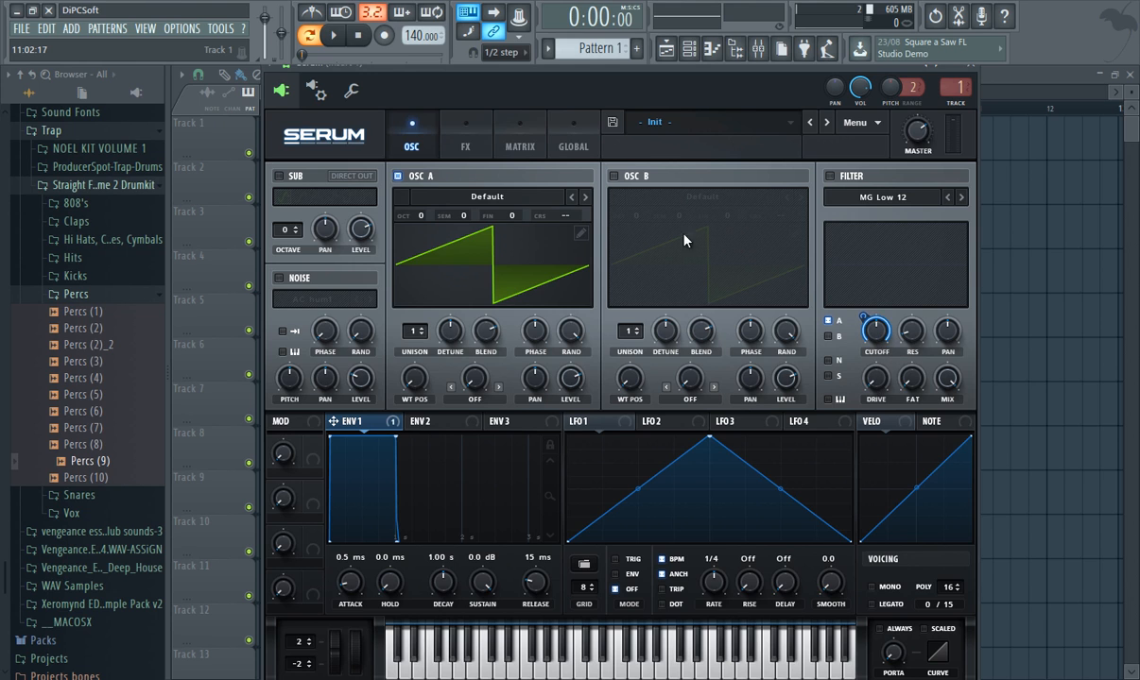
{"action": "left_click", "coordinate": [522, 157]}
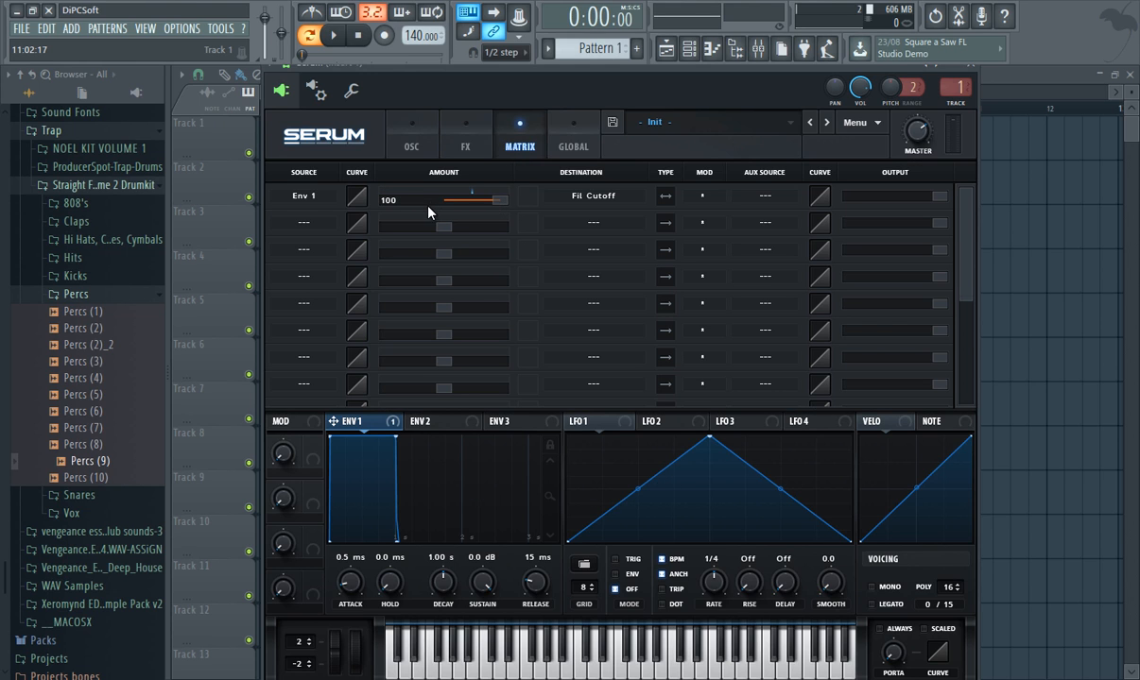
Step: Look through the available modulation sources and destination categories for the matrix's second row
{"action": "left_click", "coordinate": [304, 223]}
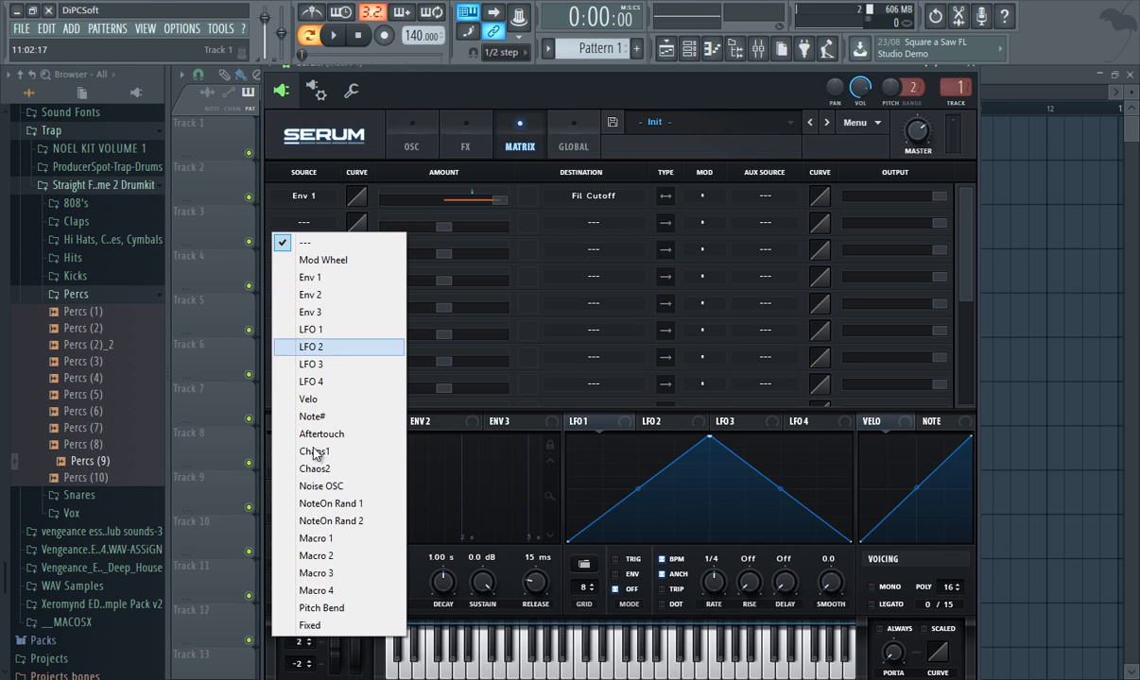
{"action": "left_click", "coordinate": [601, 224]}
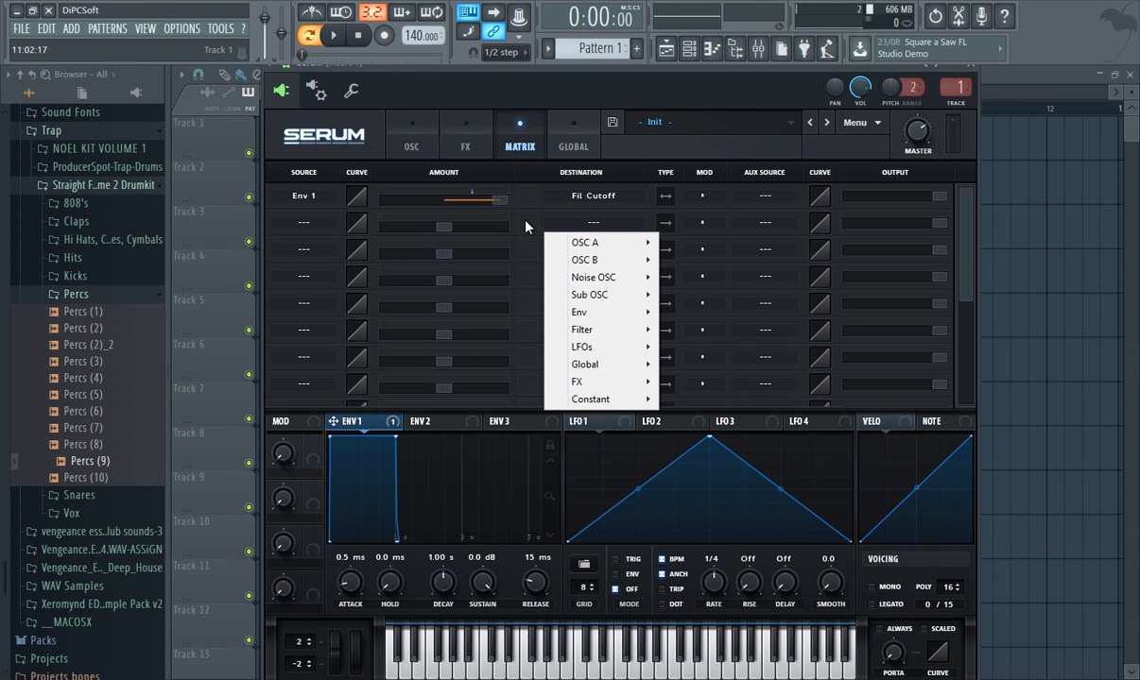
{"action": "left_click", "coordinate": [526, 226]}
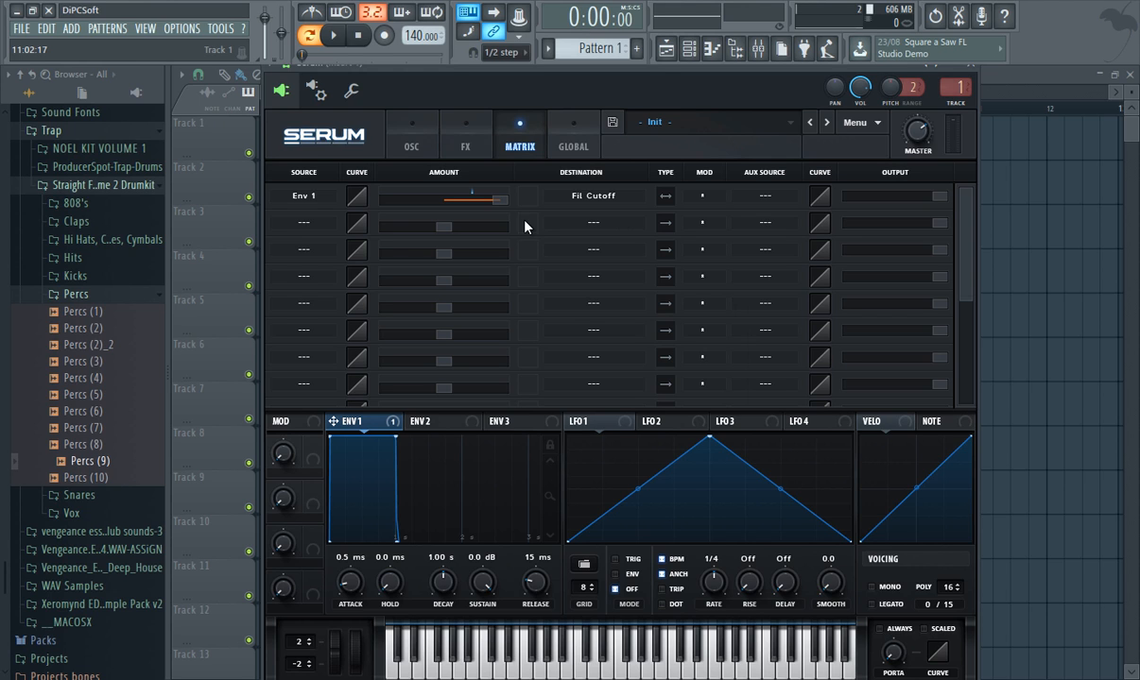
Step: Route LFO 1 to the global Mast.Tun destination in the second row of the modulation matrix
{"action": "left_click", "coordinate": [295, 223]}
{"action": "left_click", "coordinate": [326, 331]}
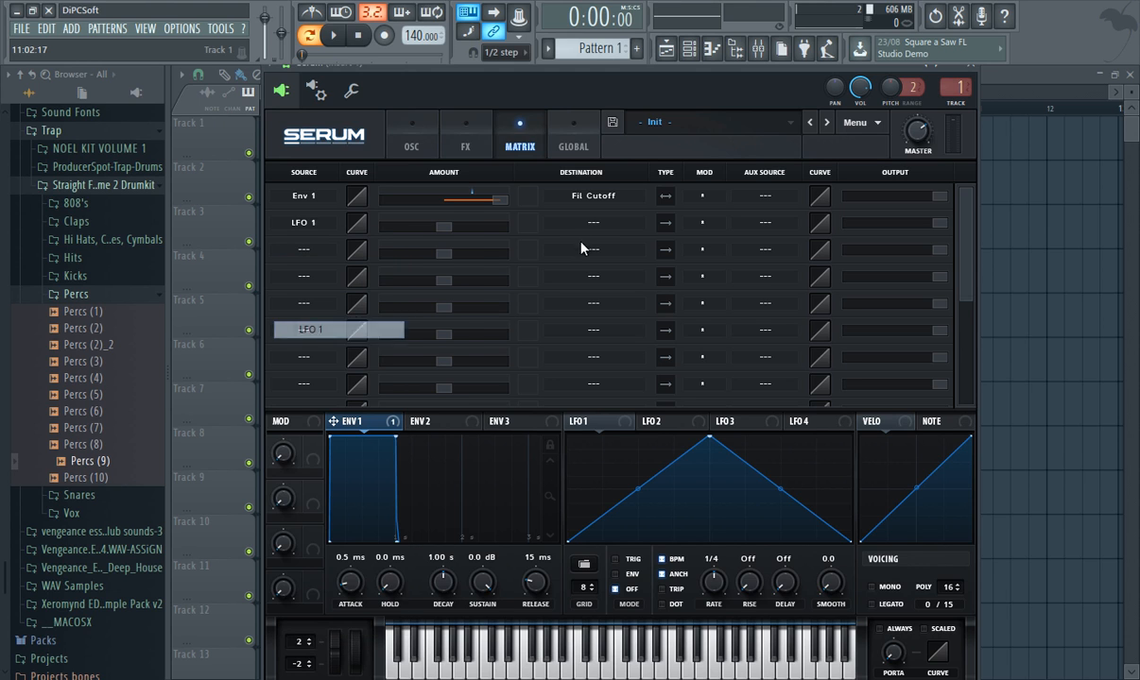
{"action": "left_click", "coordinate": [594, 222]}
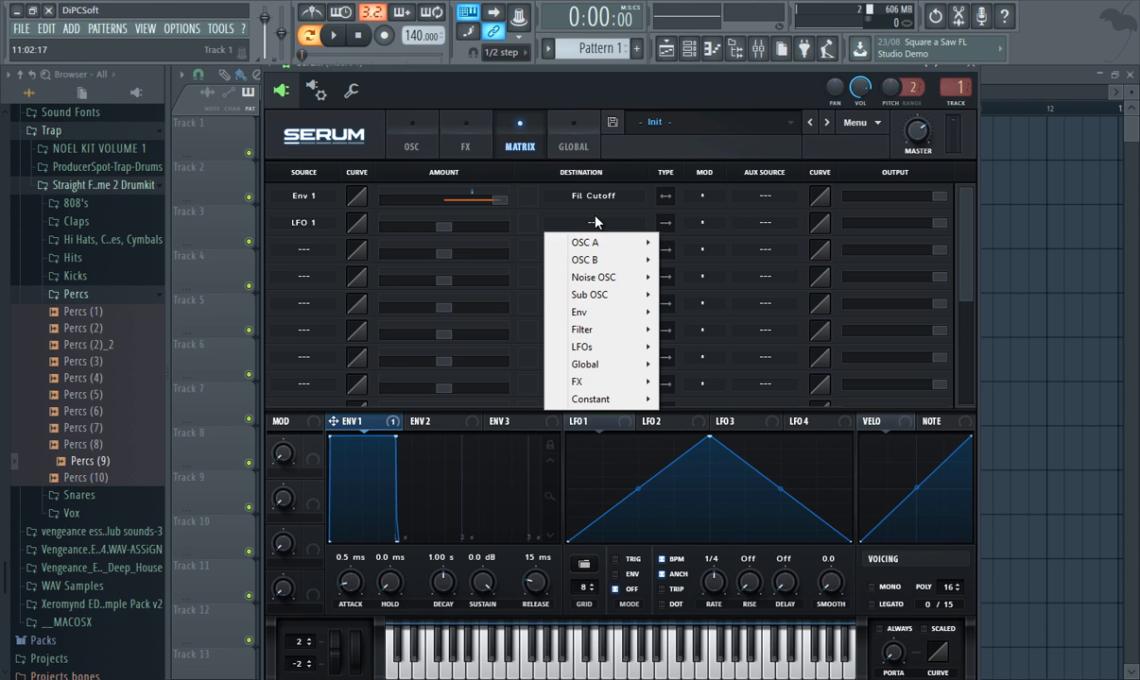
{"action": "mouse_move", "coordinate": [623, 365]}
{"action": "left_click", "coordinate": [685, 364]}
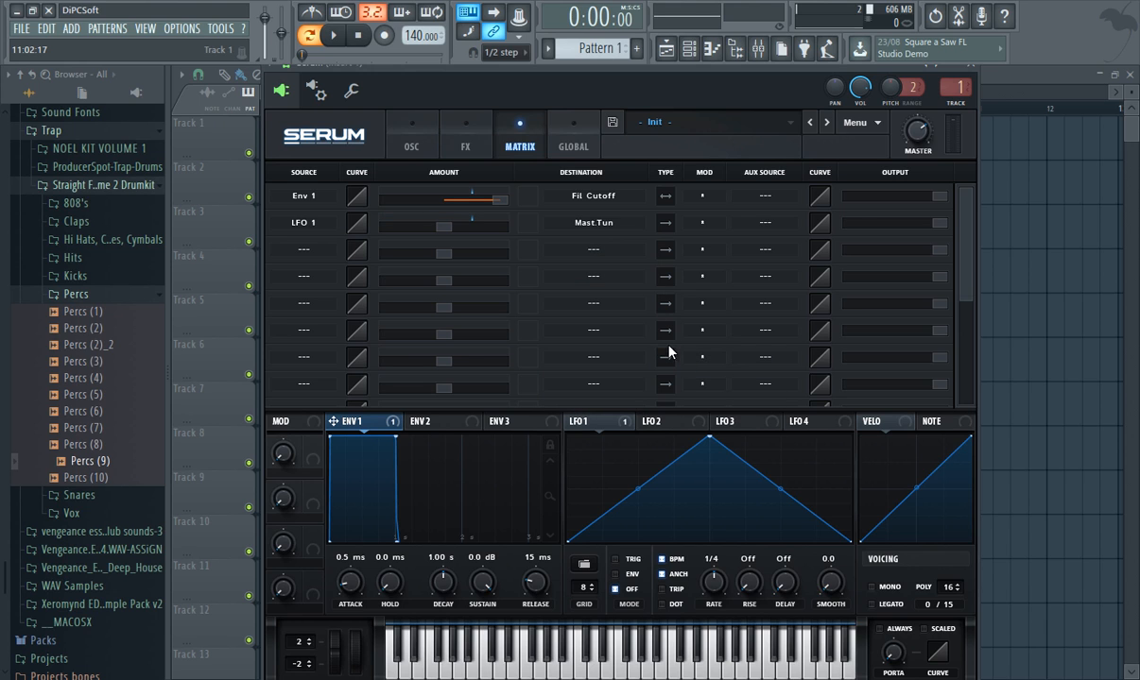
Step: Unsync LFO 1 from BPM, give its Mast.Tun routing a slight positive amount, and set the LFO rate to 6.7 Hz
{"action": "left_click", "coordinate": [662, 559]}
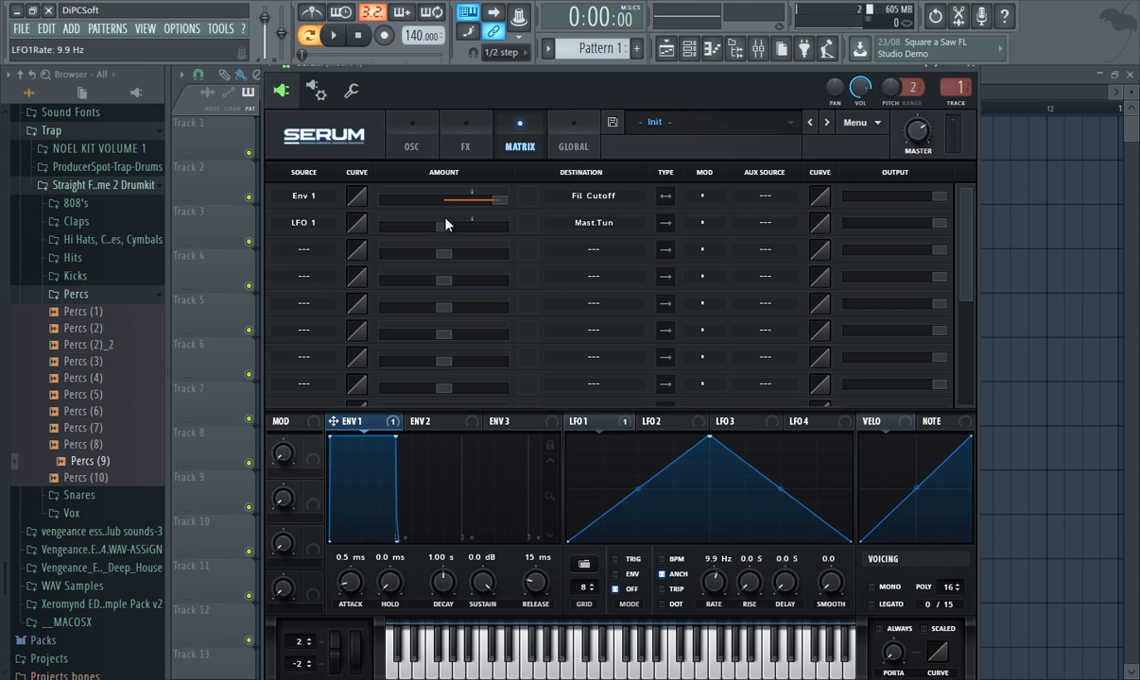
{"action": "left_click_drag", "start_coordinate": [448, 226], "coordinate": [454, 234]}
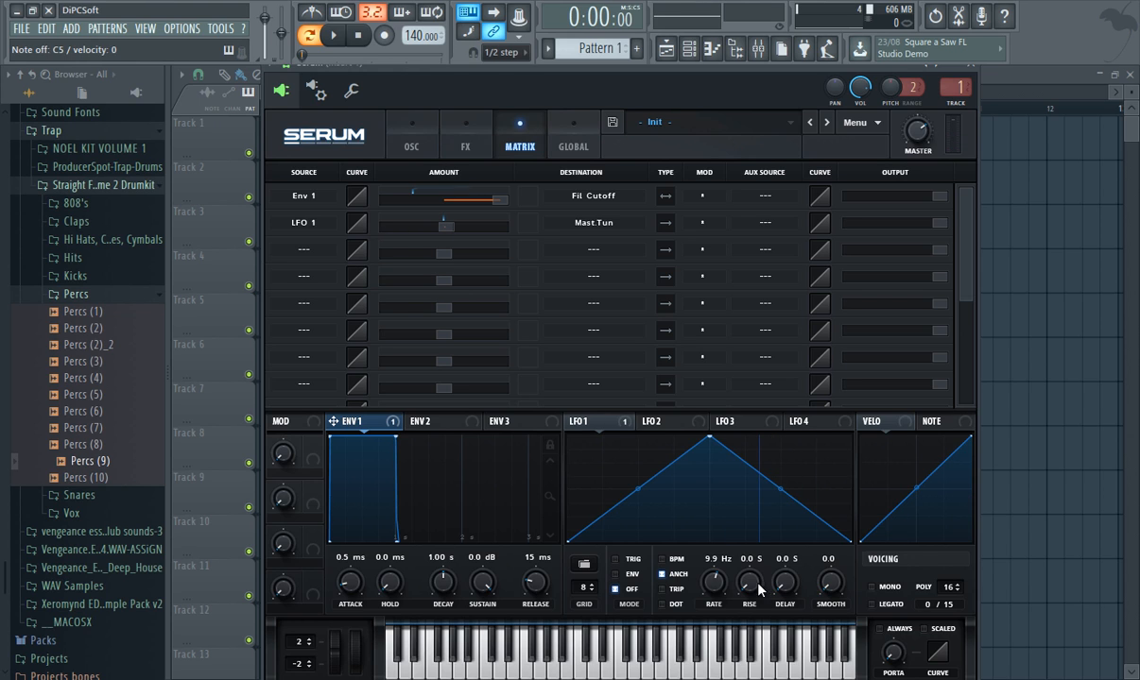
{"action": "left_click_drag", "start_coordinate": [716, 583], "coordinate": [721, 593]}
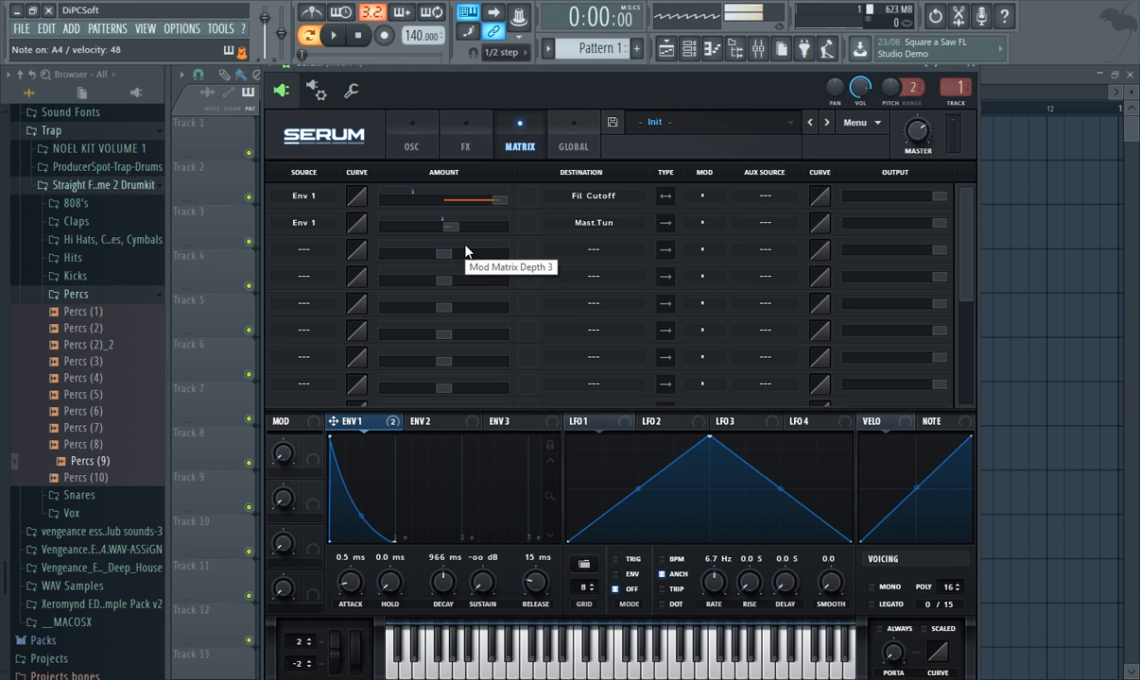
Step: Set the amount of the Env 1 to Mast.Tun routing to about -27
{"action": "mouse_move", "coordinate": [451, 230]}
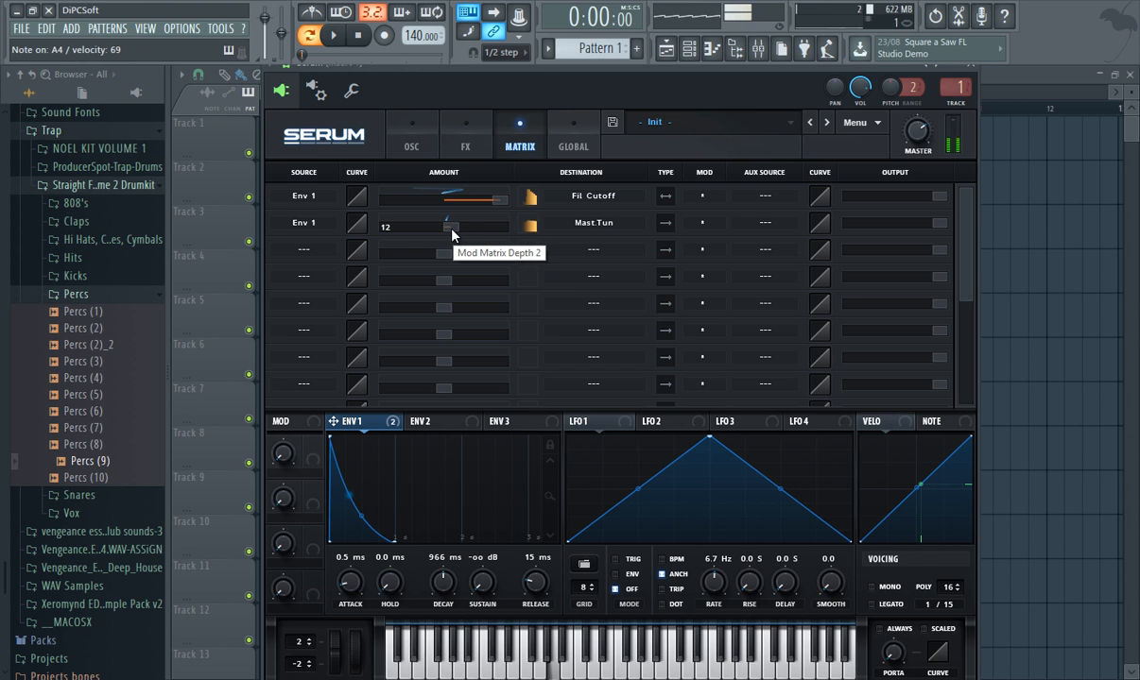
{"action": "left_click_drag", "start_coordinate": [452, 233], "coordinate": [421, 235]}
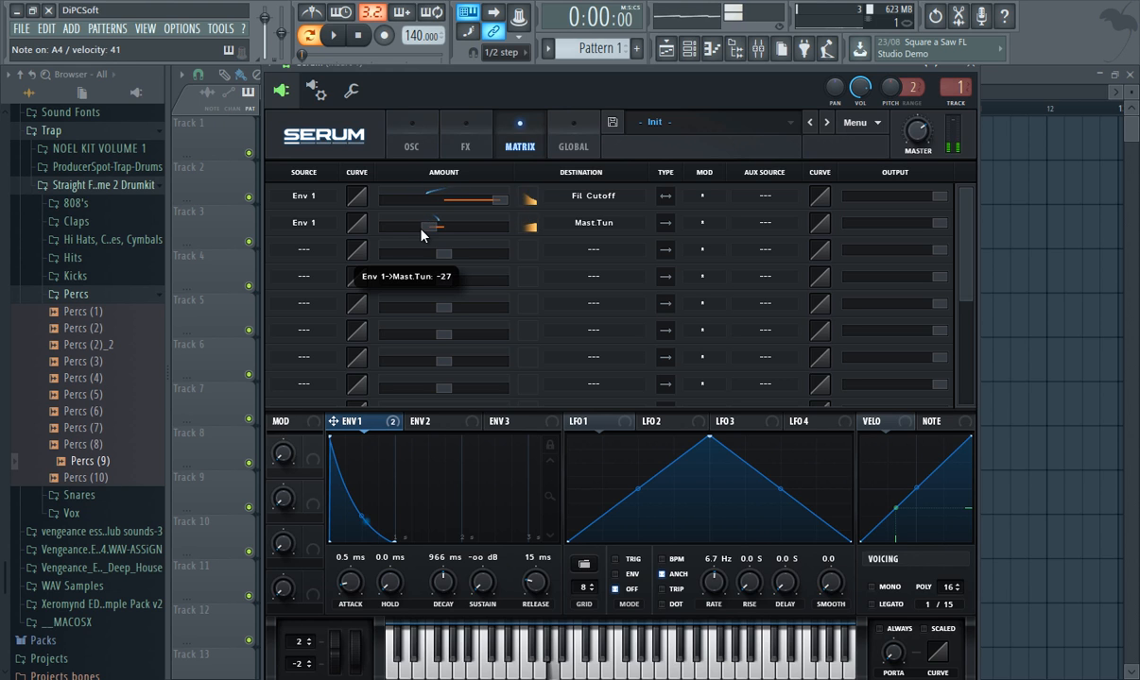
Step: Examine the global preferences, unison and oscillator settings, and return to the modulation matrix's first source
{"action": "left_click", "coordinate": [573, 146]}
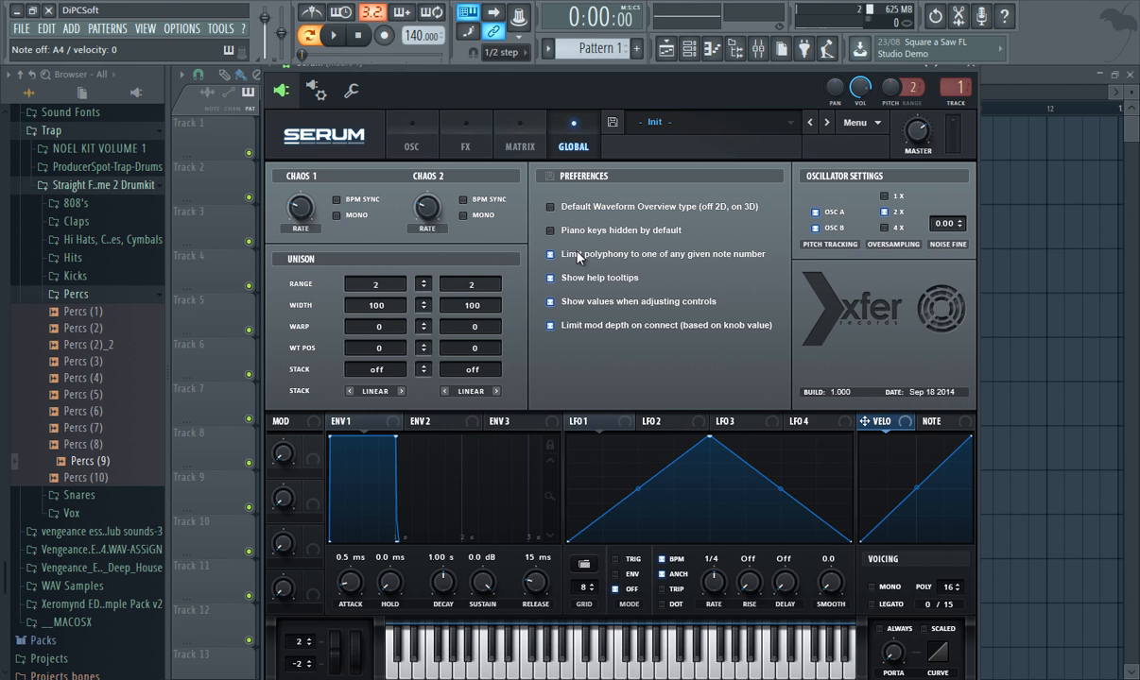
{"action": "left_click", "coordinate": [516, 152]}
{"action": "left_click", "coordinate": [302, 200]}
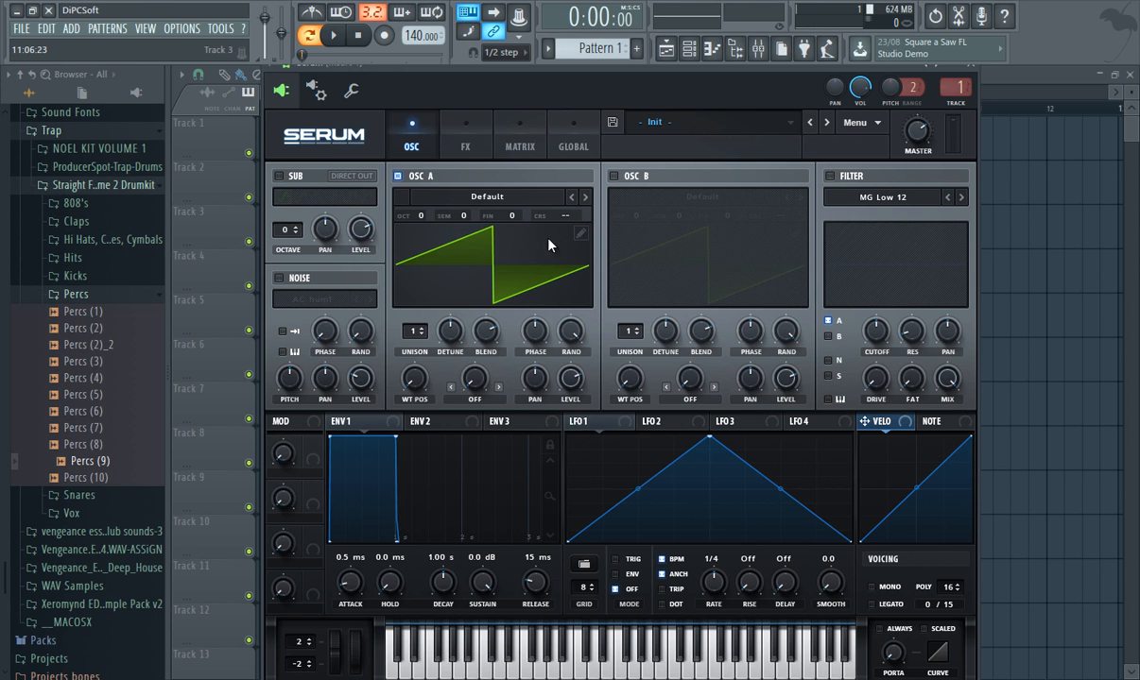
Step: Open oscillator A's wavetable editor and draw descending ramp segments at varying heights across the single frame
{"action": "left_click", "coordinate": [582, 234]}
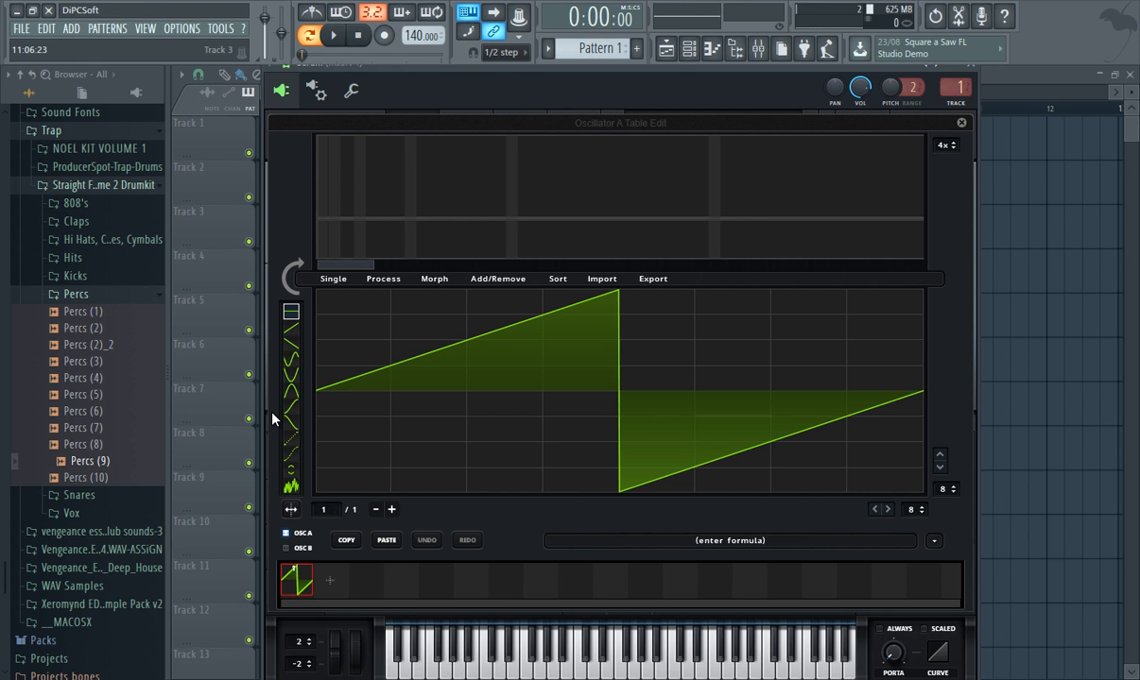
{"action": "left_click", "coordinate": [290, 344]}
{"action": "left_click", "coordinate": [344, 323]}
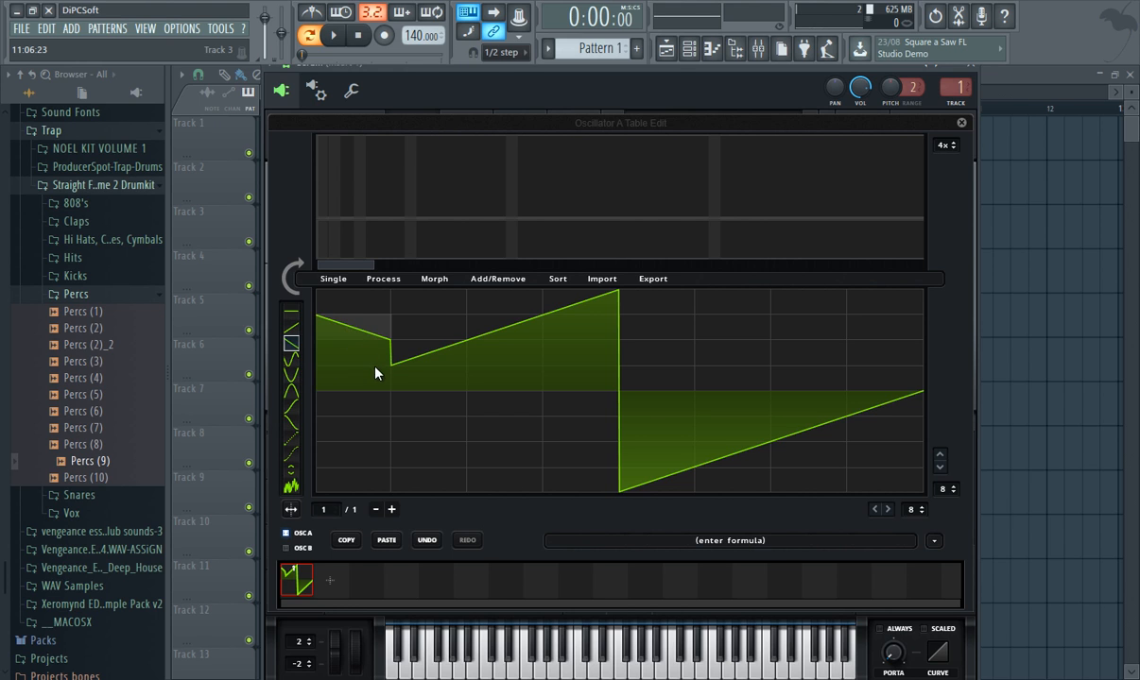
{"action": "left_click", "coordinate": [375, 370]}
{"action": "mouse_move", "coordinate": [517, 378]}
{"action": "left_mouse_down"}
{"action": "mouse_move", "coordinate": [430, 376]}
{"action": "mouse_move", "coordinate": [608, 375]}
{"action": "left_mouse_up"}
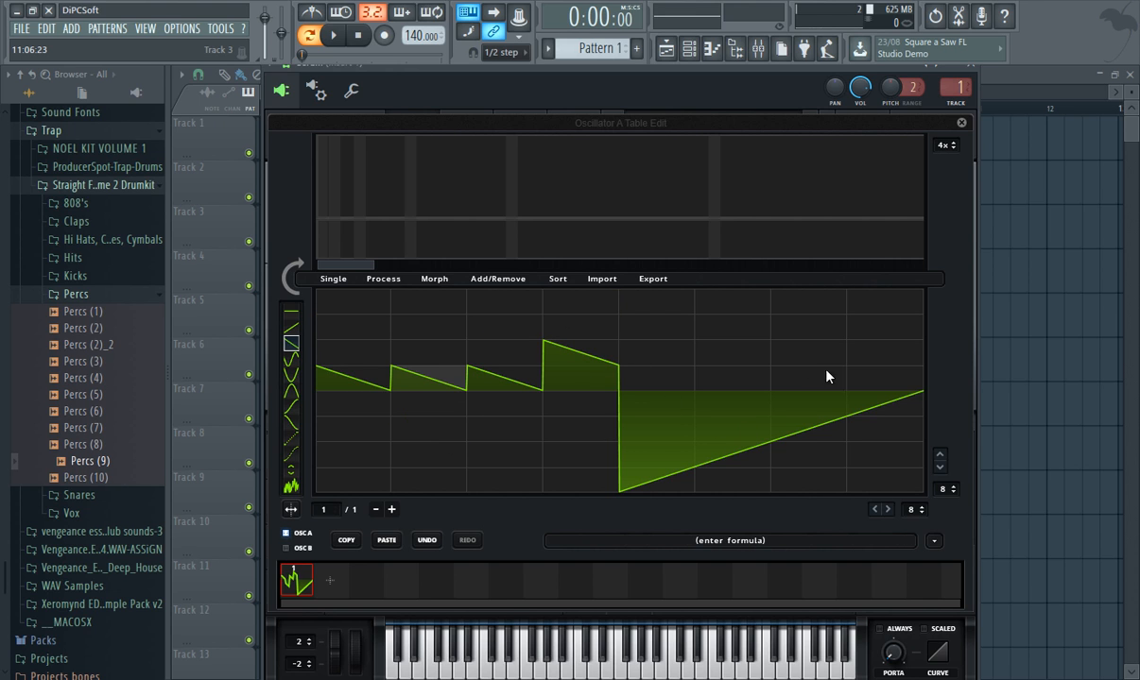
{"action": "left_click_drag", "start_coordinate": [940, 355], "coordinate": [969, 346]}
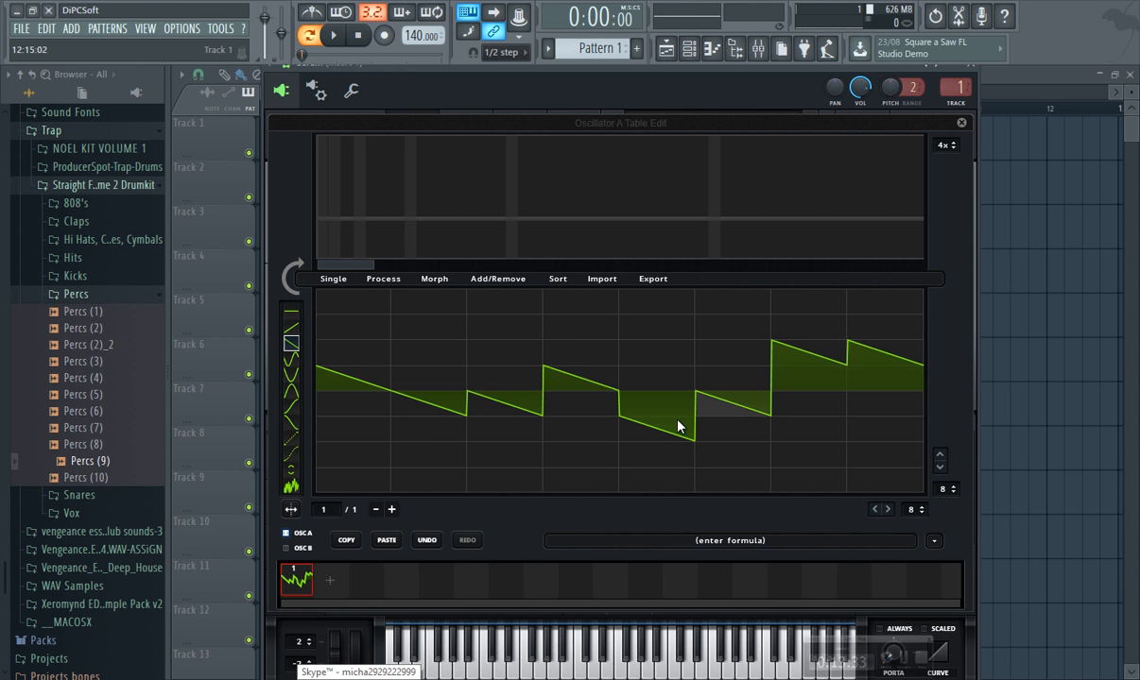
{"action": "left_click", "coordinate": [373, 408]}
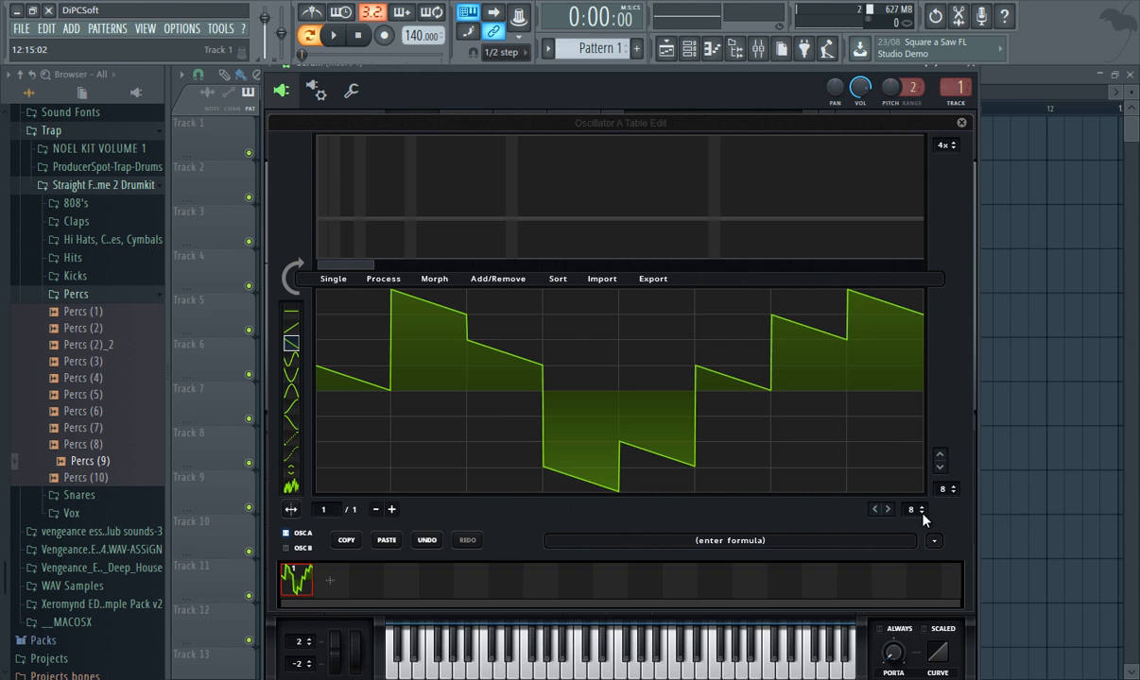
Step: Refine the horizontal grid to 47 and redraw the first frame over it, finishing with a smooth curve
{"action": "left_click_drag", "start_coordinate": [923, 518], "coordinate": [915, 303]}
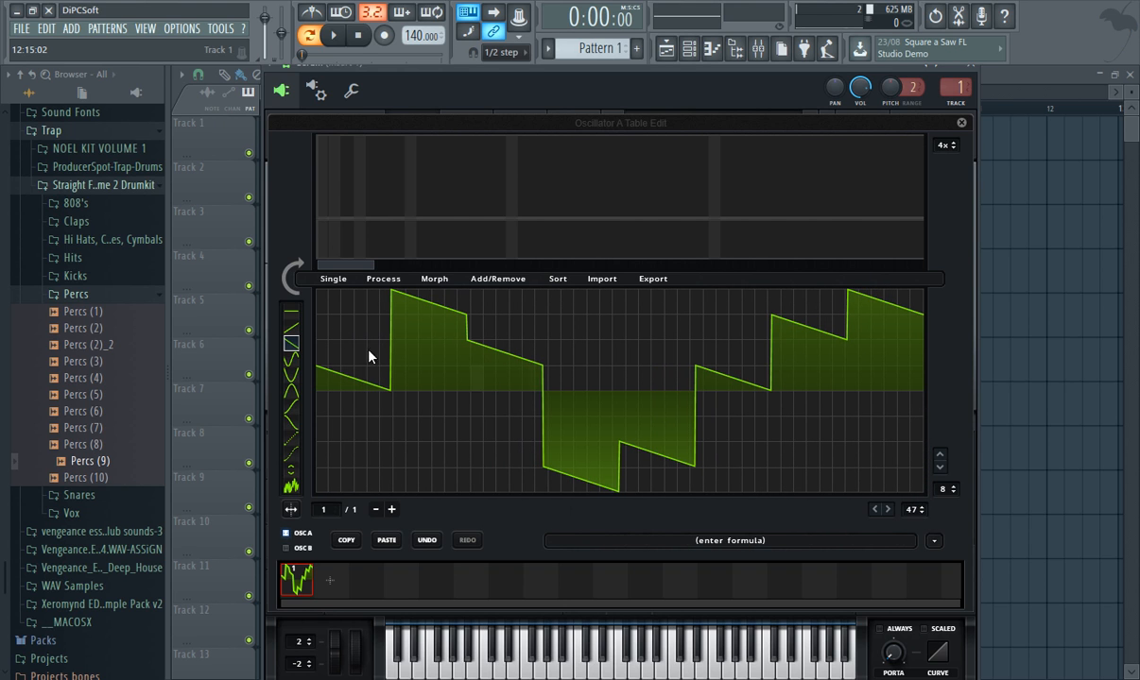
{"action": "left_click_drag", "start_coordinate": [317, 317], "coordinate": [378, 439]}
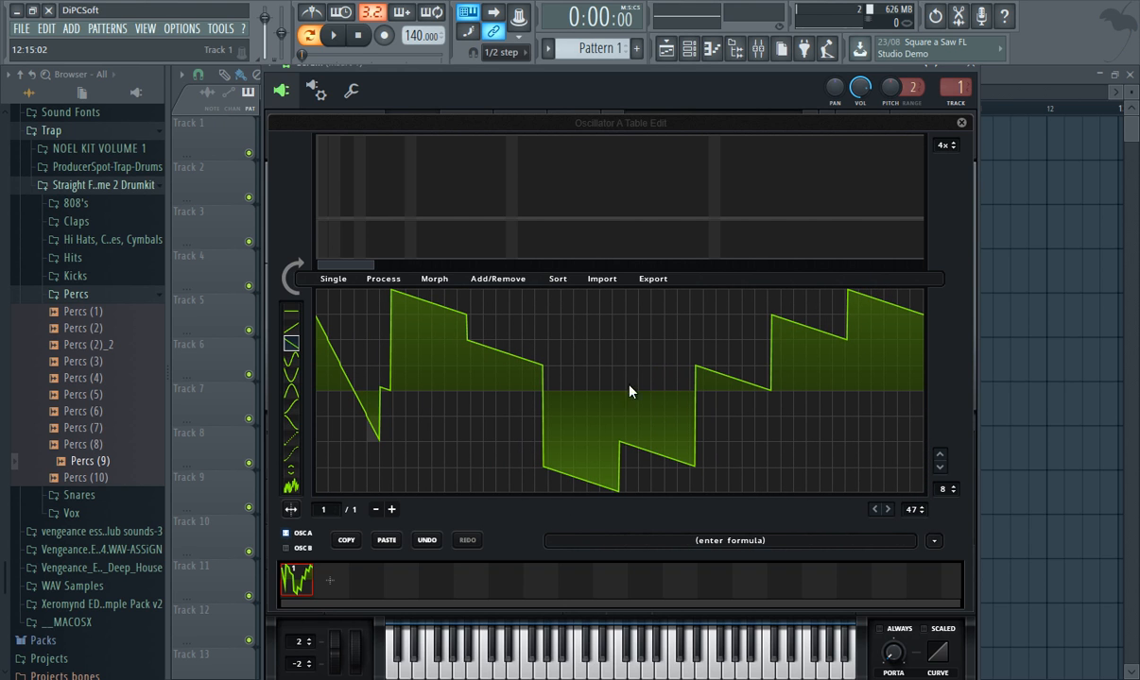
{"action": "mouse_move", "coordinate": [754, 460]}
{"action": "left_mouse_down"}
{"action": "mouse_move", "coordinate": [897, 352]}
{"action": "mouse_move", "coordinate": [816, 575]}
{"action": "left_mouse_up"}
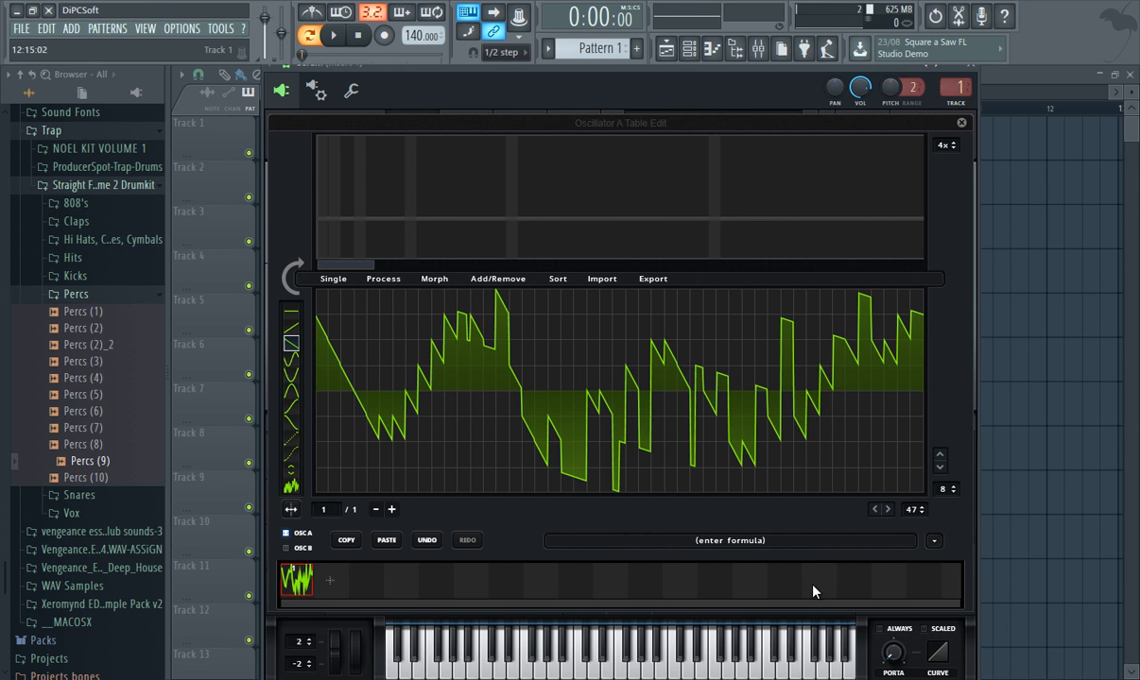
{"action": "left_click", "coordinate": [291, 453]}
{"action": "left_click_drag", "start_coordinate": [521, 395], "coordinate": [921, 387]}
Step: Add a second frame to oscillator A's wavetable and draw over it with U-shaped segments
{"action": "left_click", "coordinate": [332, 586]}
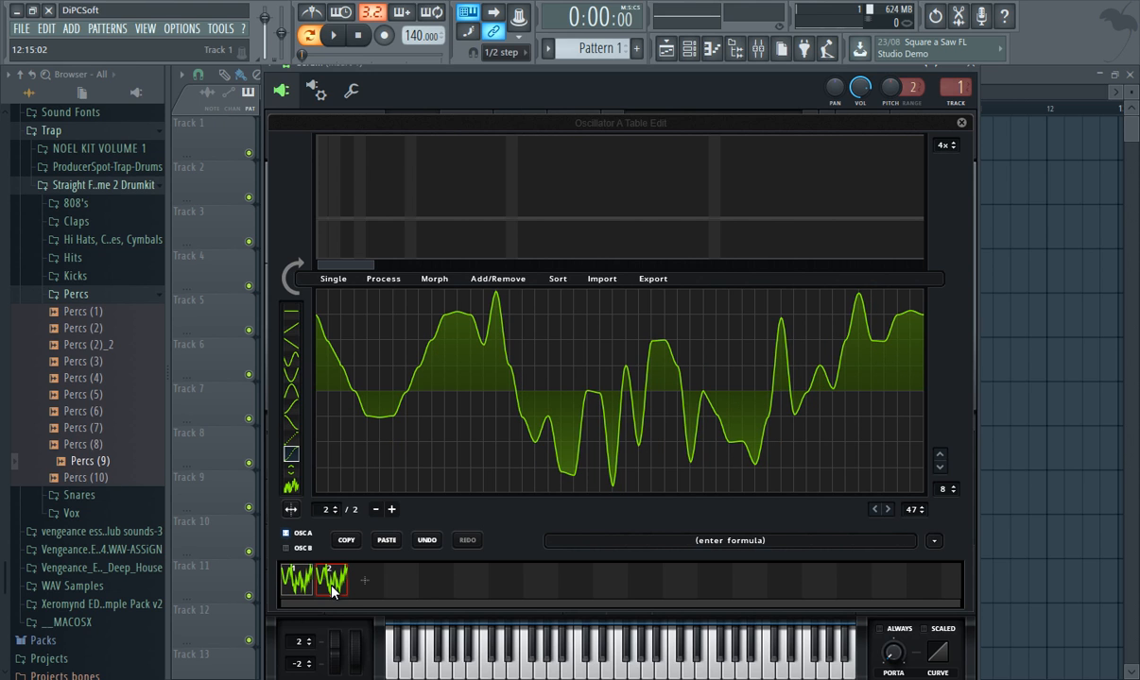
{"action": "left_click", "coordinate": [292, 375]}
{"action": "mouse_move", "coordinate": [359, 401]}
{"action": "left_mouse_down"}
{"action": "mouse_move", "coordinate": [441, 466]}
{"action": "mouse_move", "coordinate": [529, 356]}
{"action": "mouse_move", "coordinate": [588, 314]}
{"action": "left_mouse_up"}
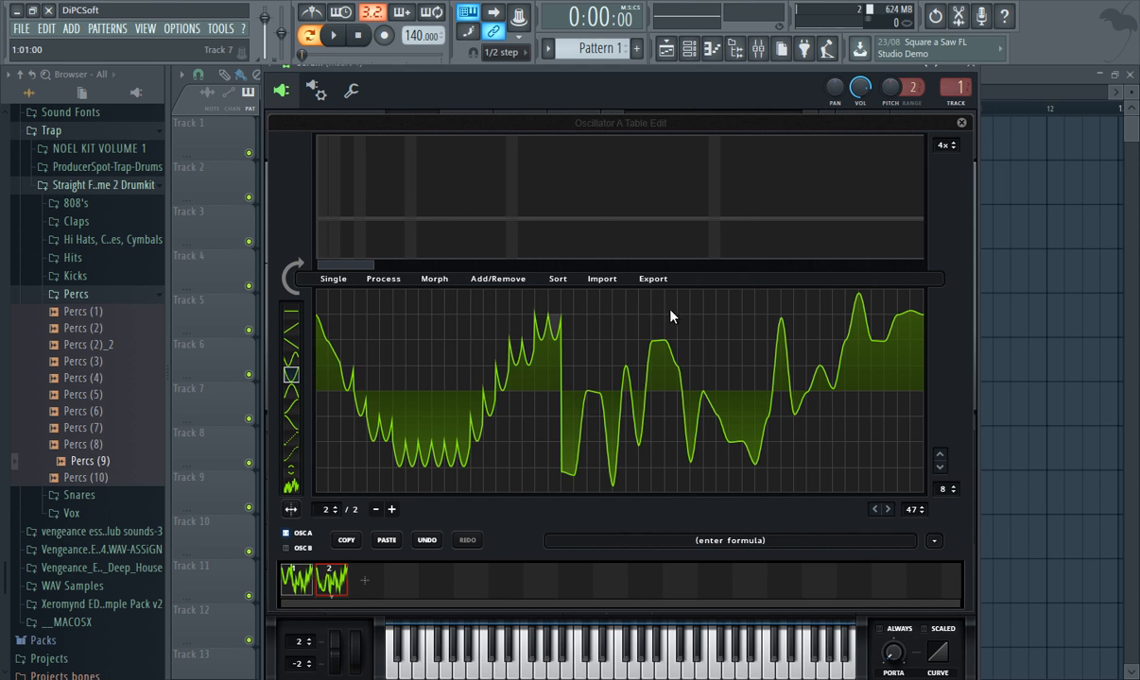
{"action": "mouse_move", "coordinate": [670, 316]}
{"action": "left_mouse_down"}
{"action": "mouse_move", "coordinate": [723, 344]}
{"action": "mouse_move", "coordinate": [748, 399]}
{"action": "mouse_move", "coordinate": [815, 444]}
{"action": "mouse_move", "coordinate": [922, 451]}
{"action": "left_mouse_up"}
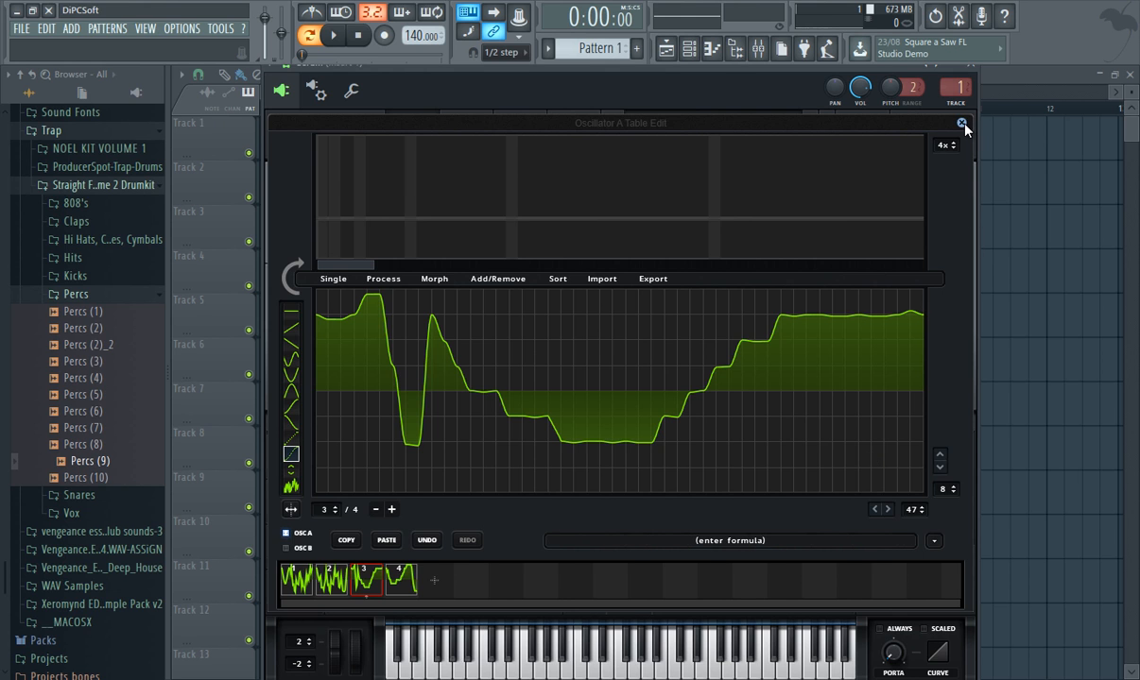
Step: Close the table editor, sweep oscillator A's wavetable position to frame 4, and reopen the editor
{"action": "left_click", "coordinate": [962, 123]}
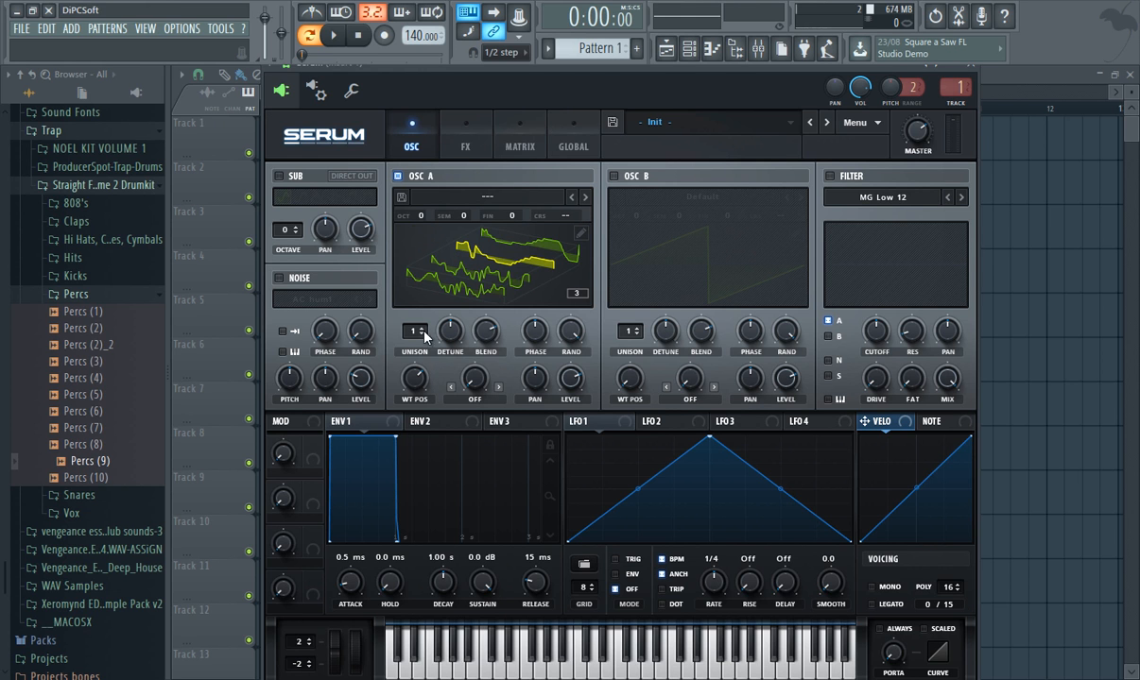
{"action": "left_click_drag", "start_coordinate": [416, 378], "coordinate": [475, 291]}
{"action": "left_click", "coordinate": [581, 232]}
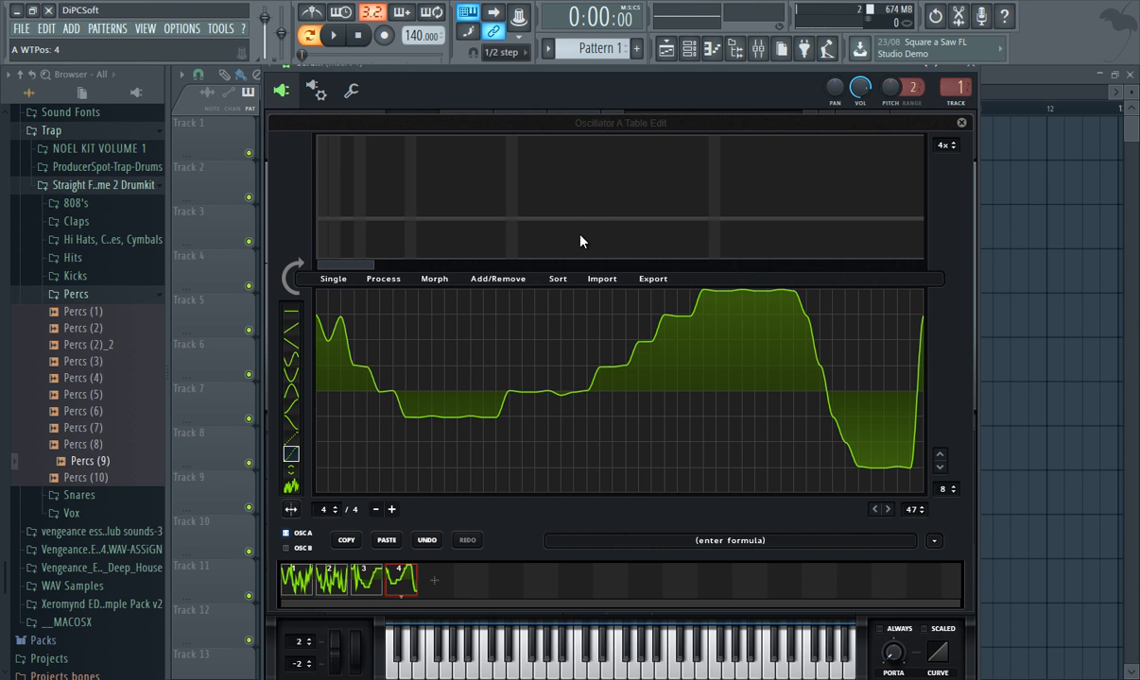
Step: Apply Morph - Spectral to the four drawn frames and sweep oscillator A's wavetable position up to frame 256
{"action": "left_click", "coordinate": [446, 281]}
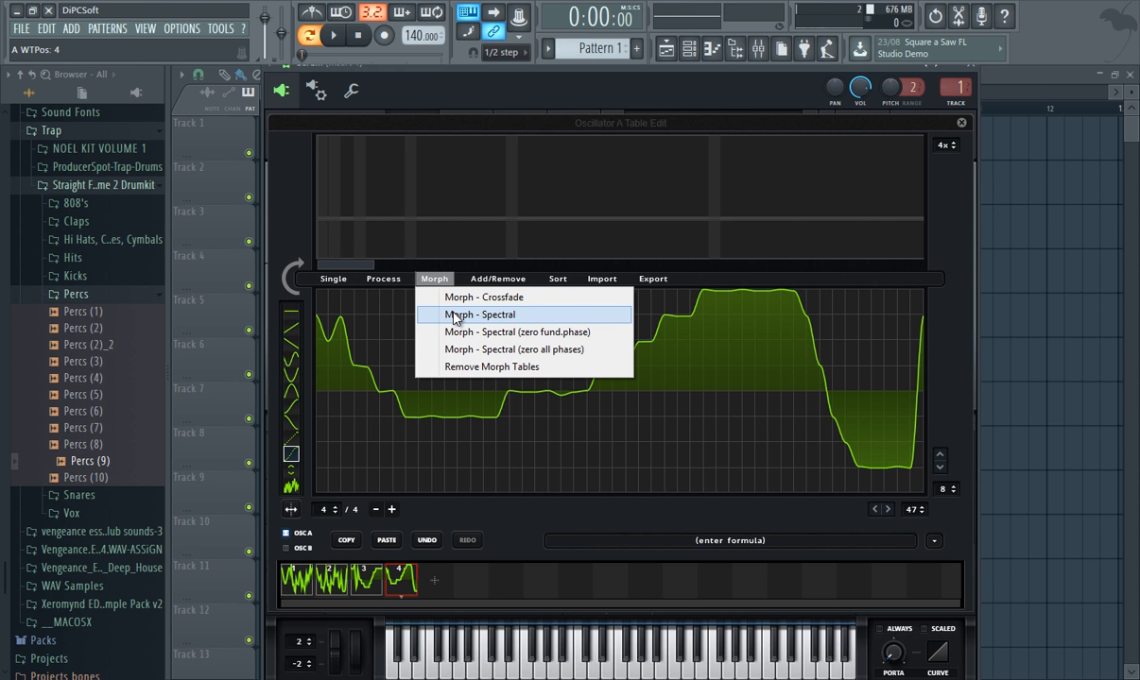
{"action": "left_click", "coordinate": [454, 316]}
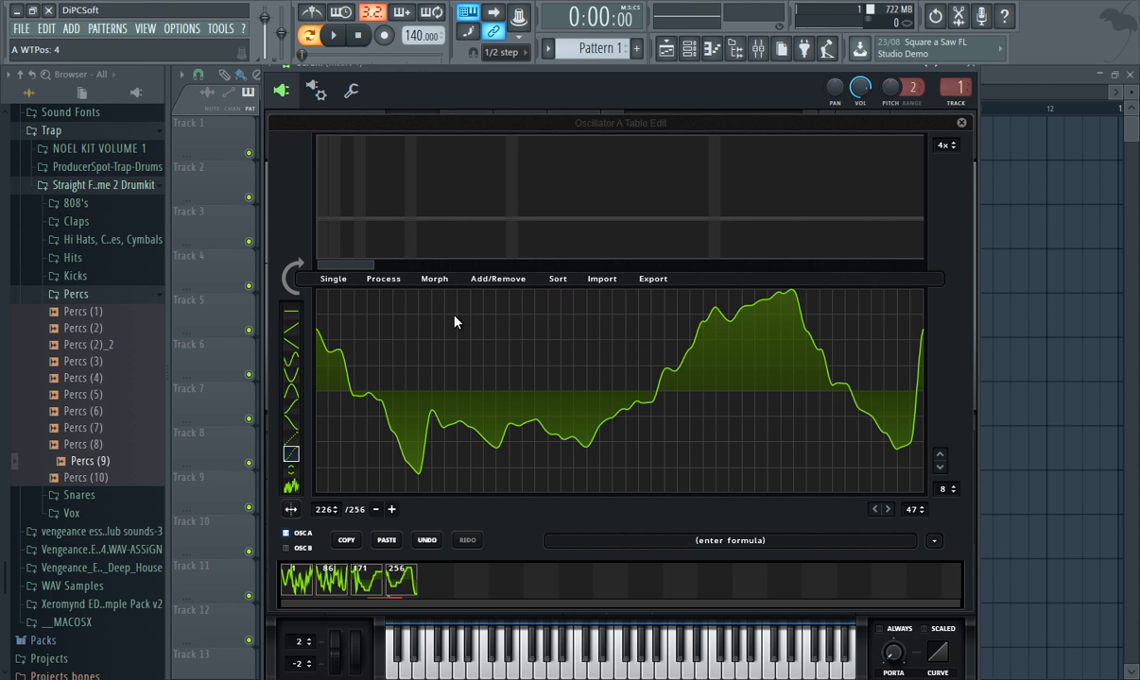
{"action": "left_click", "coordinate": [962, 124]}
{"action": "left_click_drag", "start_coordinate": [414, 379], "coordinate": [422, 306]}
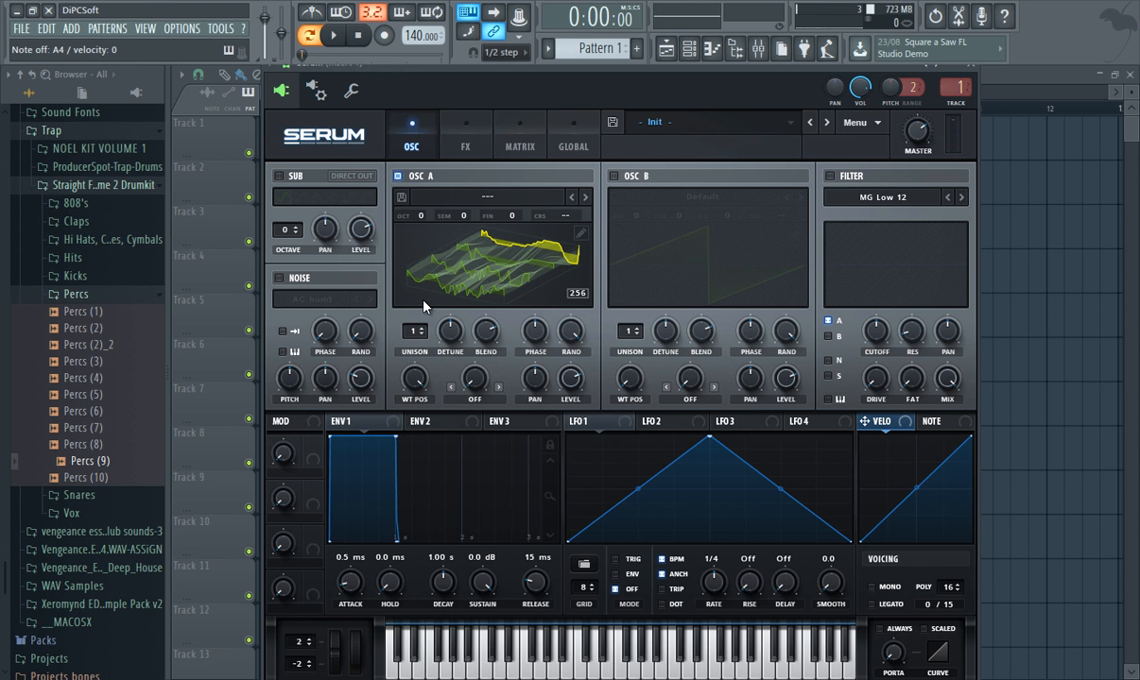
Step: Reopen the table editor on frame 1 and draw freehand harmonic amplitudes and phases across all visible bins
{"action": "double_click", "coordinate": [422, 305]}
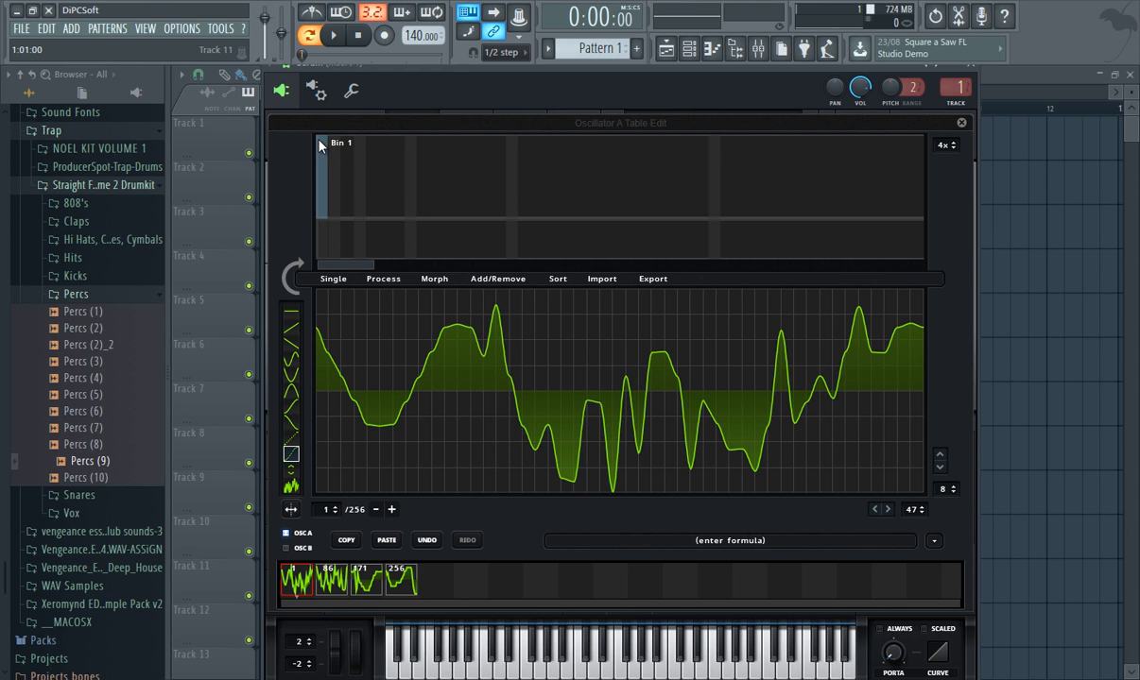
{"action": "mouse_move", "coordinate": [320, 148]}
{"action": "left_mouse_down"}
{"action": "mouse_move", "coordinate": [338, 173]}
{"action": "mouse_move", "coordinate": [402, 187]}
{"action": "mouse_move", "coordinate": [515, 168]}
{"action": "mouse_move", "coordinate": [942, 173]}
{"action": "mouse_move", "coordinate": [922, 183]}
{"action": "left_mouse_up"}
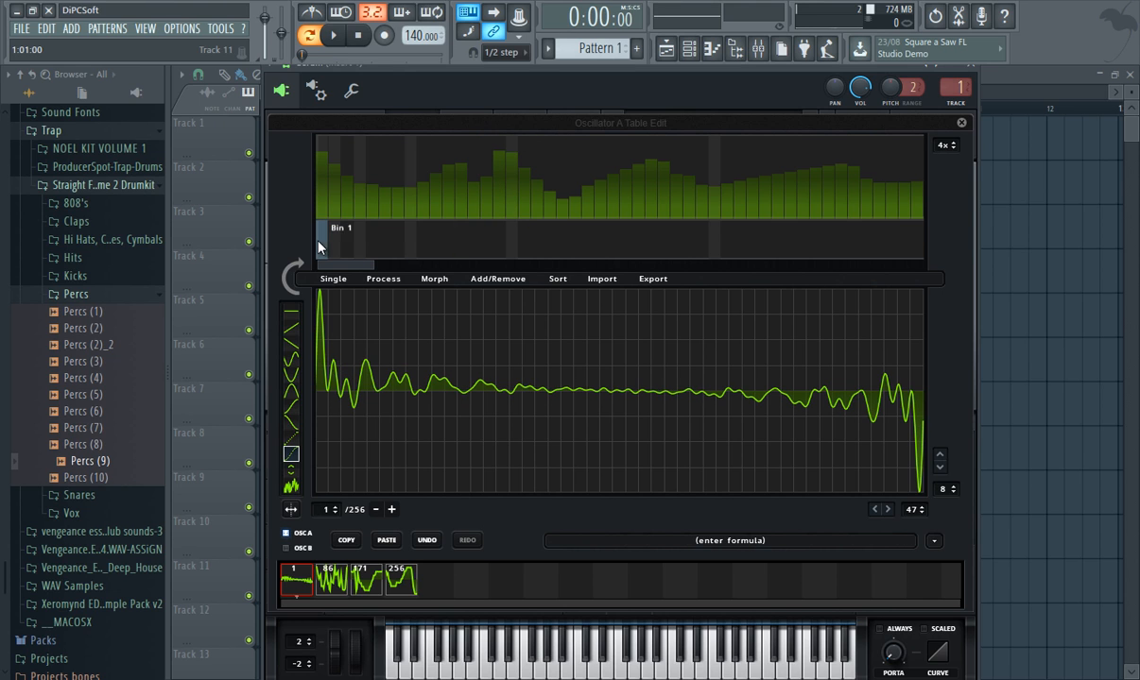
{"action": "mouse_move", "coordinate": [322, 251]}
{"action": "left_mouse_down"}
{"action": "mouse_move", "coordinate": [799, 246]}
{"action": "mouse_move", "coordinate": [1073, 221]}
{"action": "left_mouse_up"}
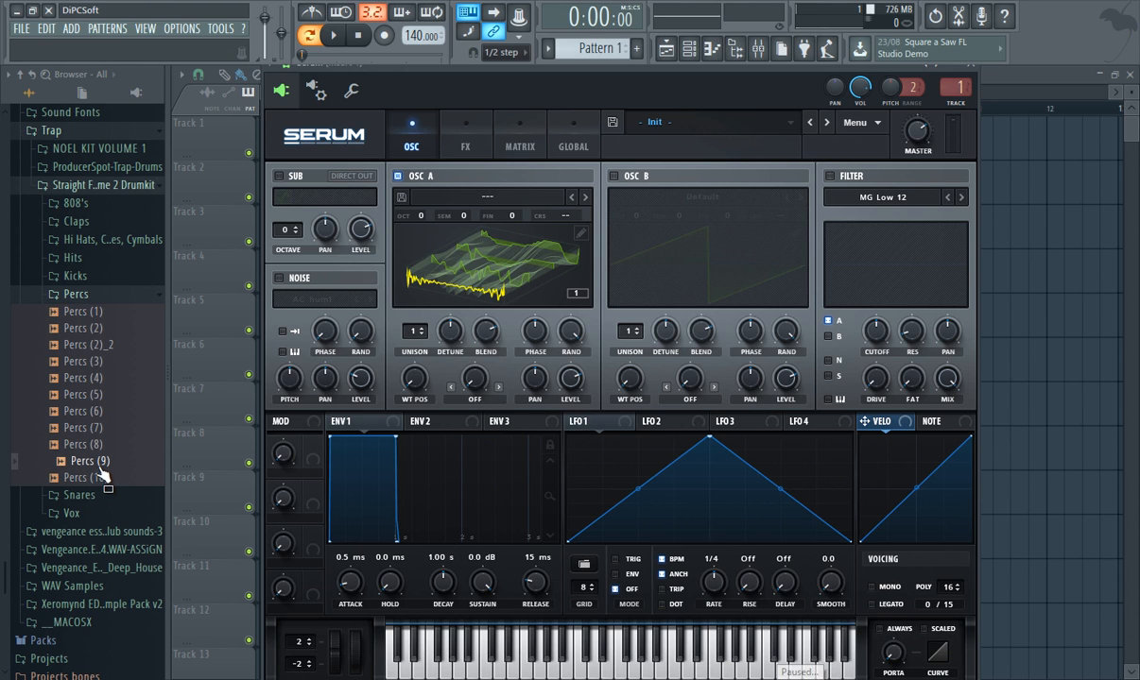
Step: Import the Percs (9) sample as oscillator A's wavetable and open it in the table editor
{"action": "left_click_drag", "start_coordinate": [91, 460], "coordinate": [531, 296]}
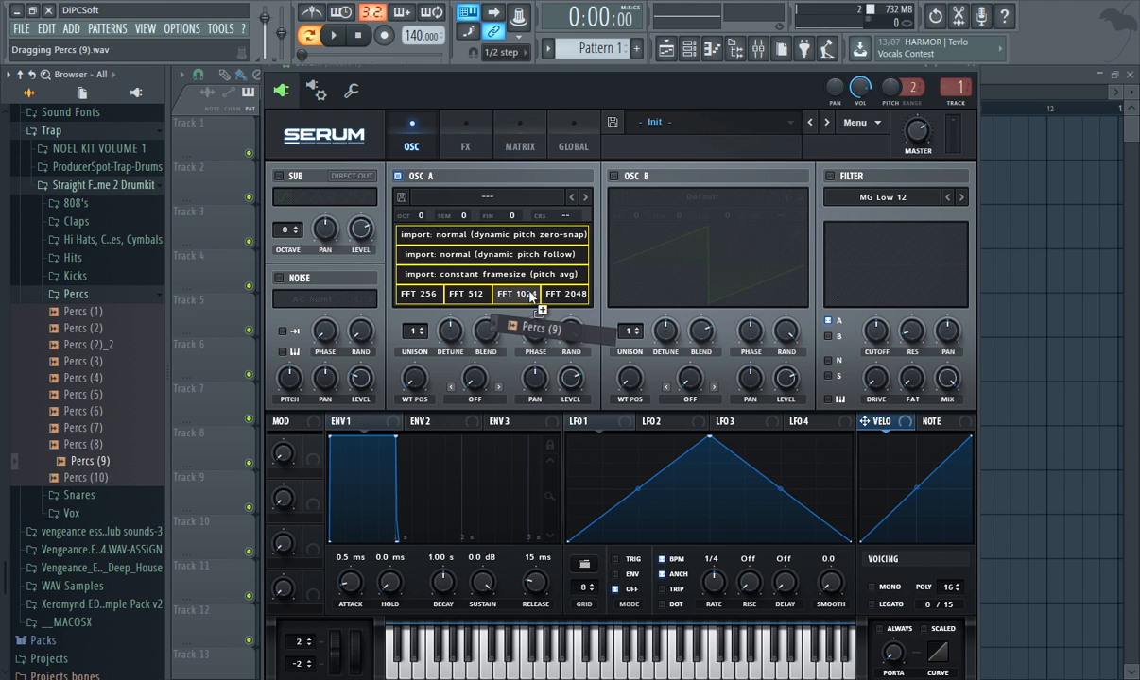
{"action": "left_click_drag", "start_coordinate": [530, 296], "coordinate": [512, 239]}
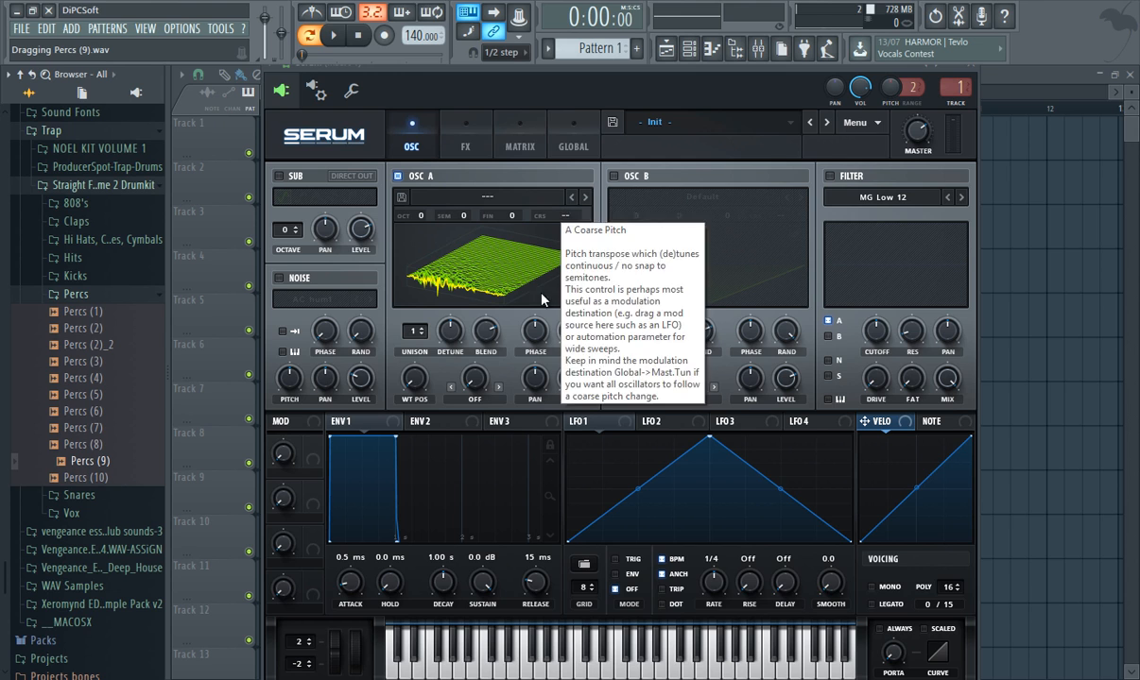
{"action": "left_click", "coordinate": [580, 234]}
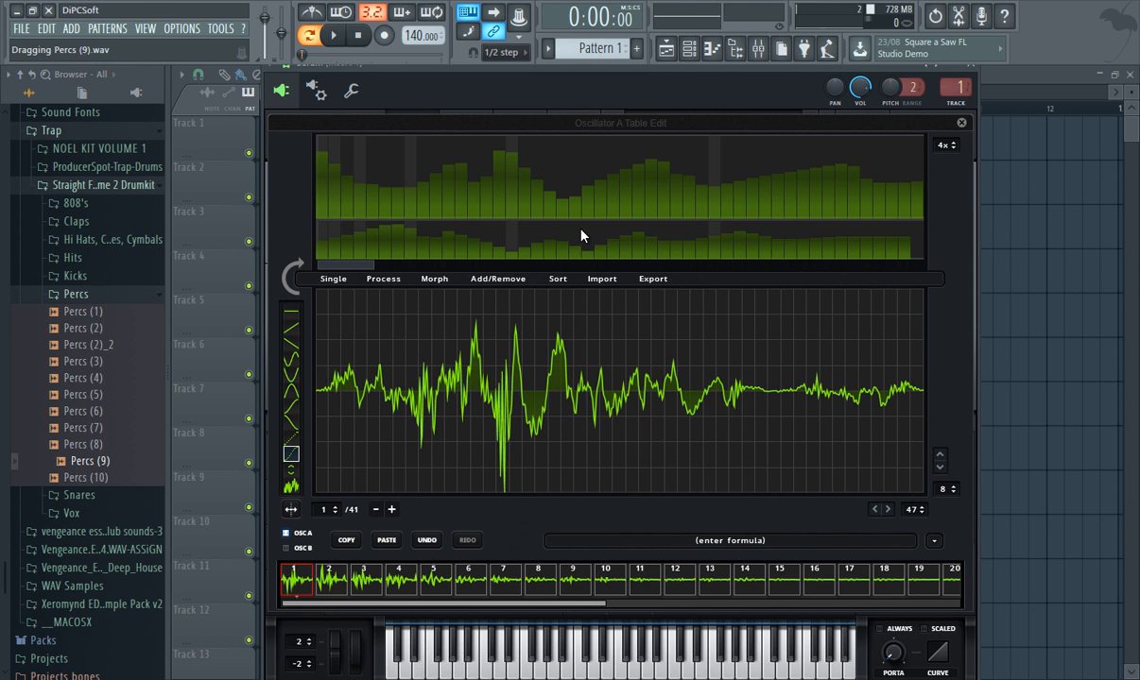
Step: Select frames 11 through 41 of the imported wavetable and remove the multiselection
{"action": "left_click_drag", "start_coordinate": [515, 604], "coordinate": [531, 604]}
{"action": "left_click", "coordinate": [610, 578]}
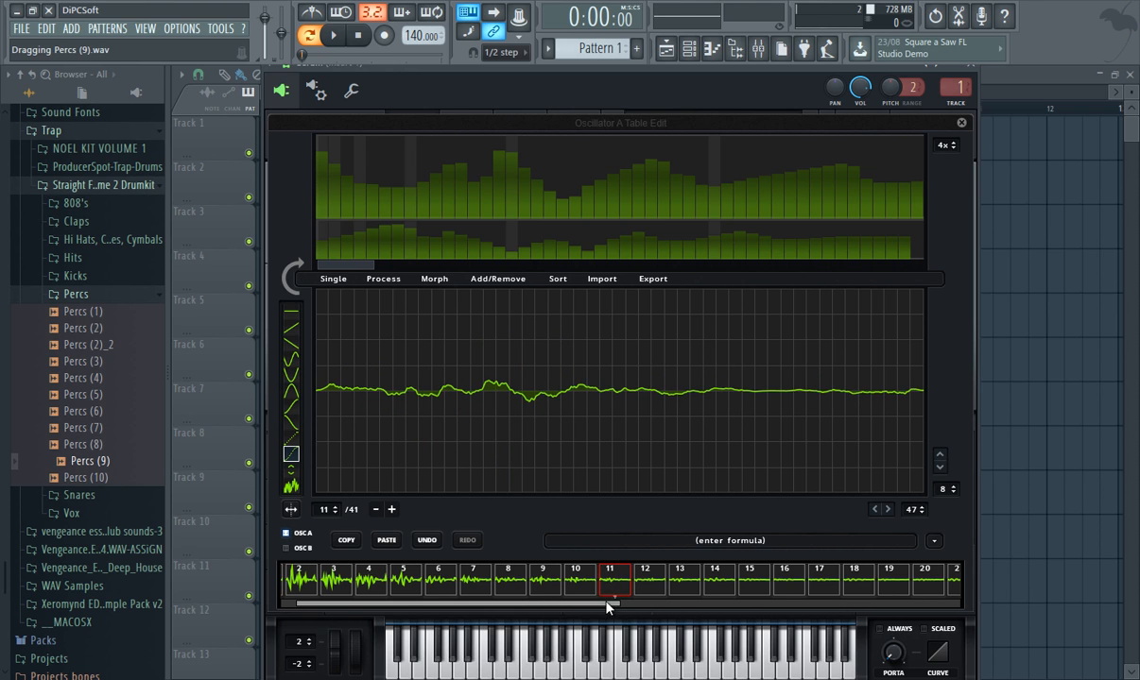
{"action": "left_click_drag", "start_coordinate": [609, 603], "coordinate": [945, 602]}
{"action": "left_click", "coordinate": [949, 595], "text": "shift"}
{"action": "left_click", "coordinate": [943, 591], "text": "shift"}
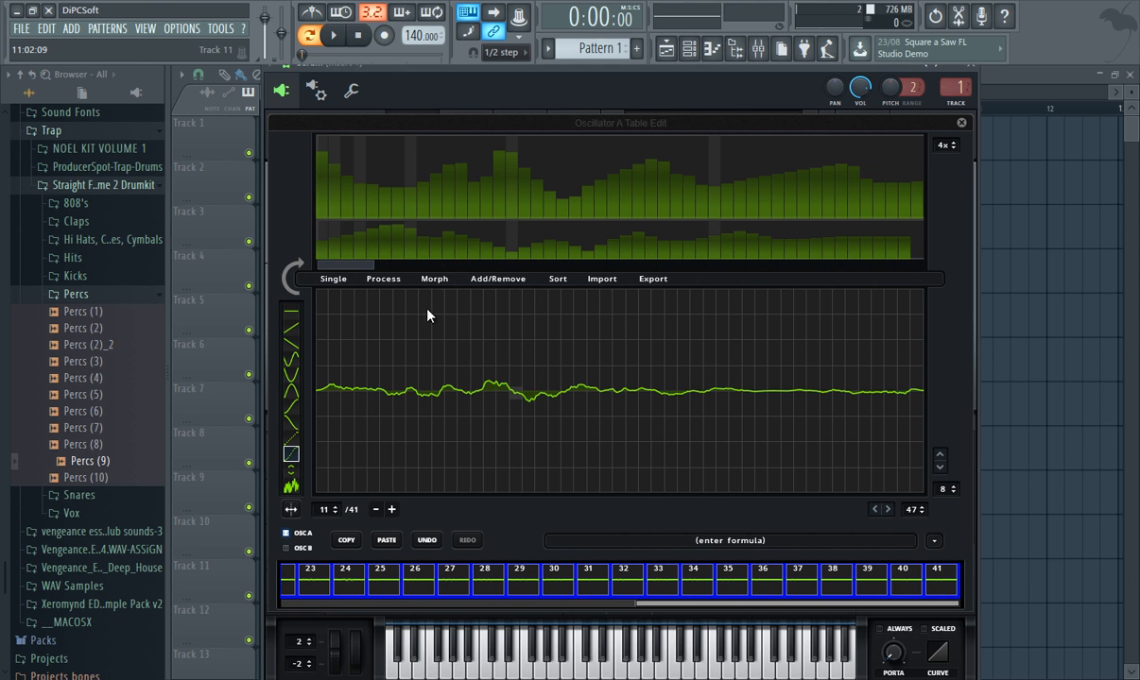
{"action": "left_click", "coordinate": [486, 280]}
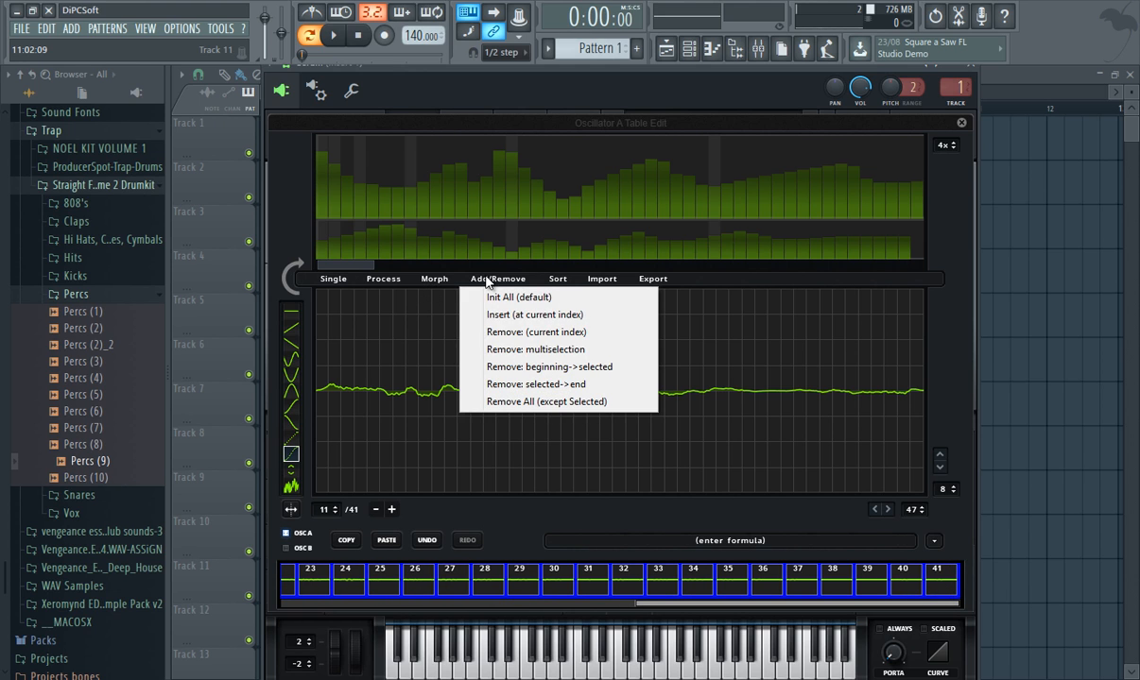
{"action": "left_click", "coordinate": [508, 350]}
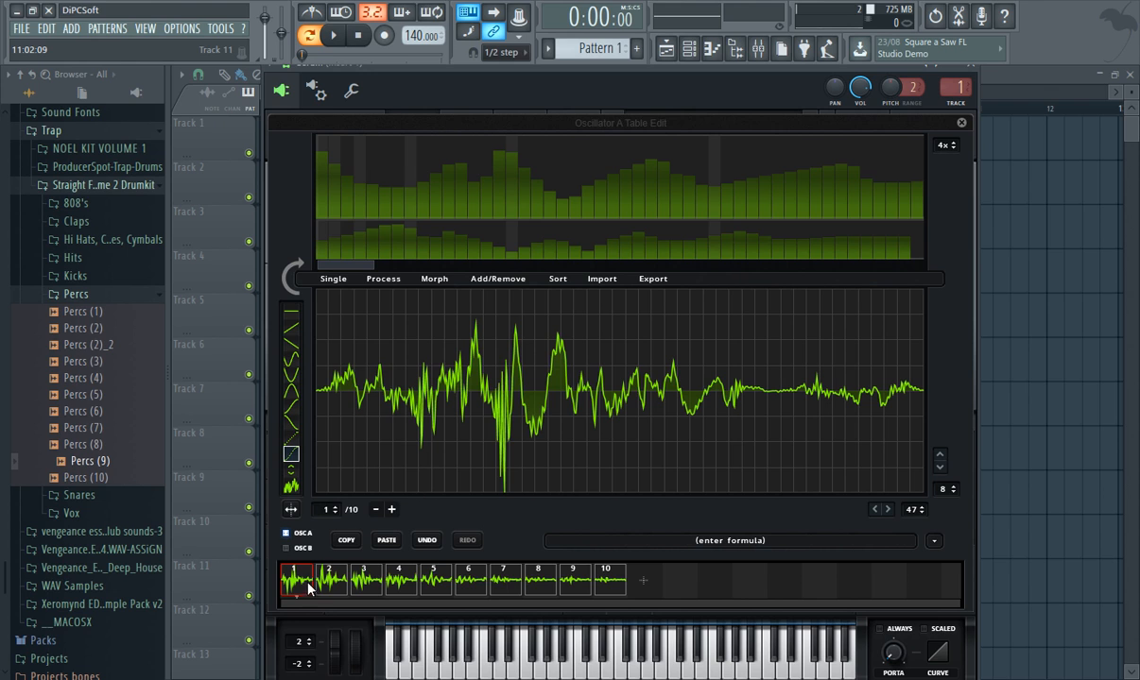
Step: Apply Morph - Spectral to the ten remaining sample frames
{"action": "left_click", "coordinate": [437, 281]}
{"action": "left_click", "coordinate": [463, 315]}
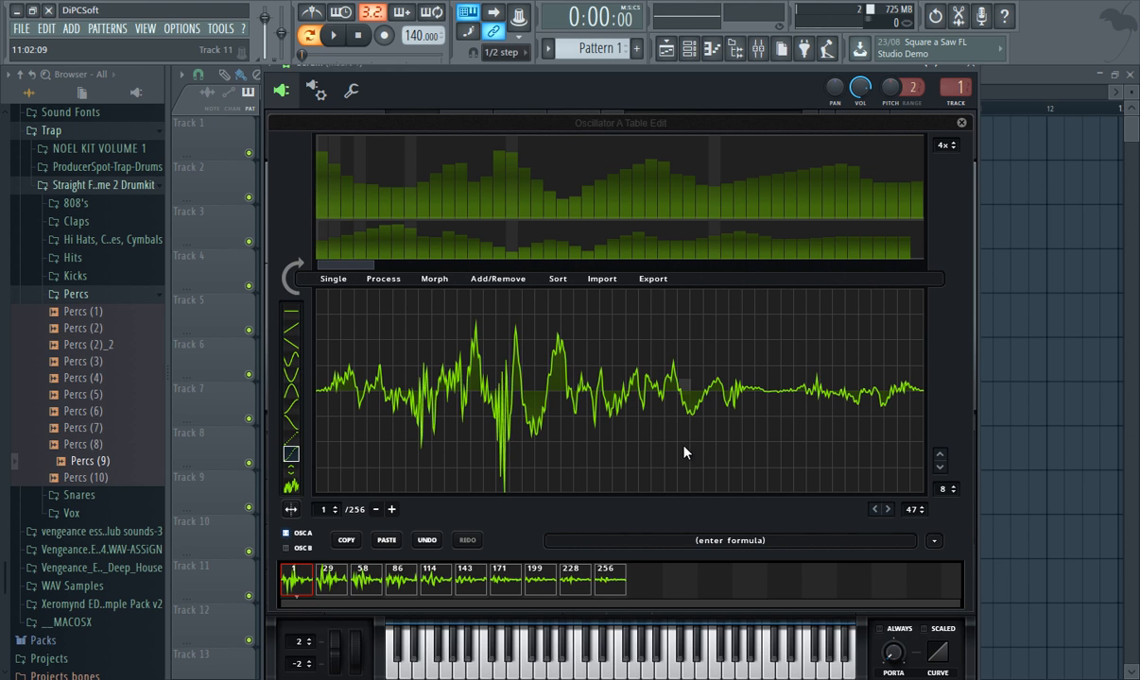
Step: Process the morphed wavetable with the multi-frame formula preset z=((q%2)==1)?in:0 and normalize the resulting frames
{"action": "left_click", "coordinate": [934, 540]}
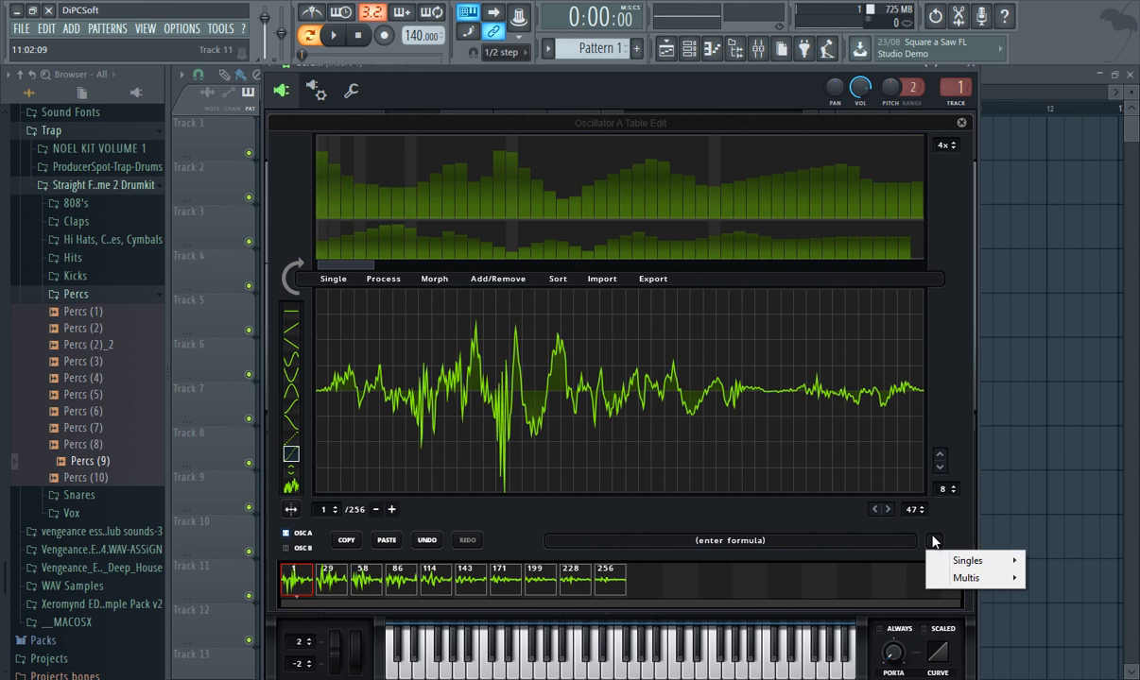
{"action": "mouse_move", "coordinate": [931, 578]}
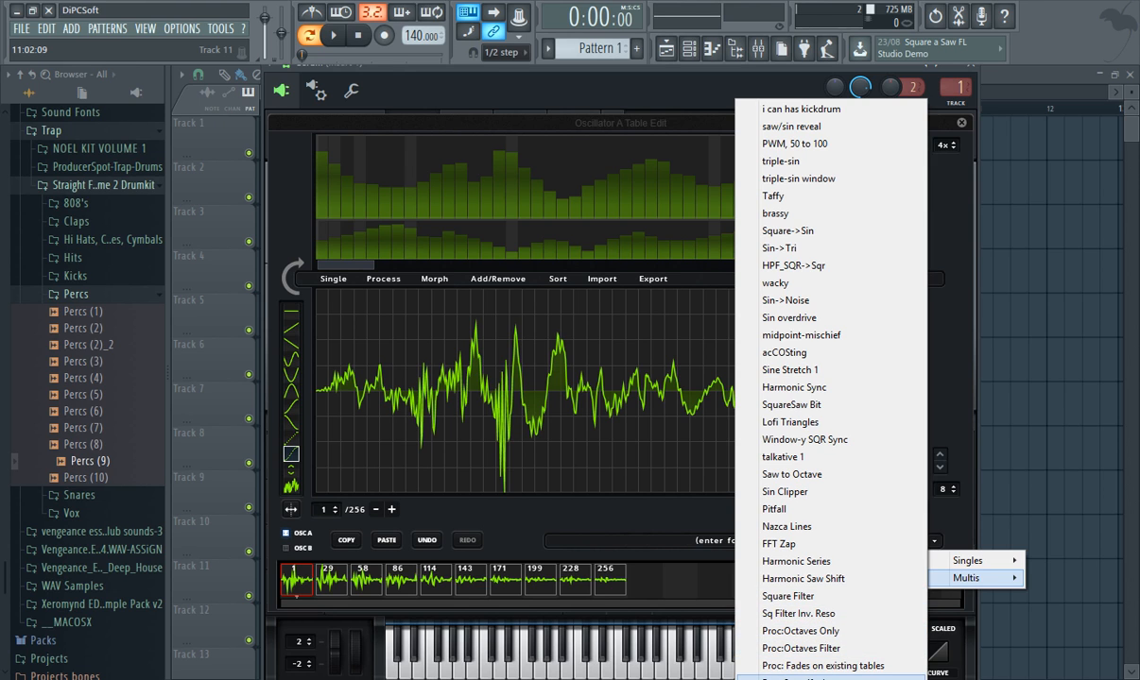
{"action": "left_click", "coordinate": [803, 679]}
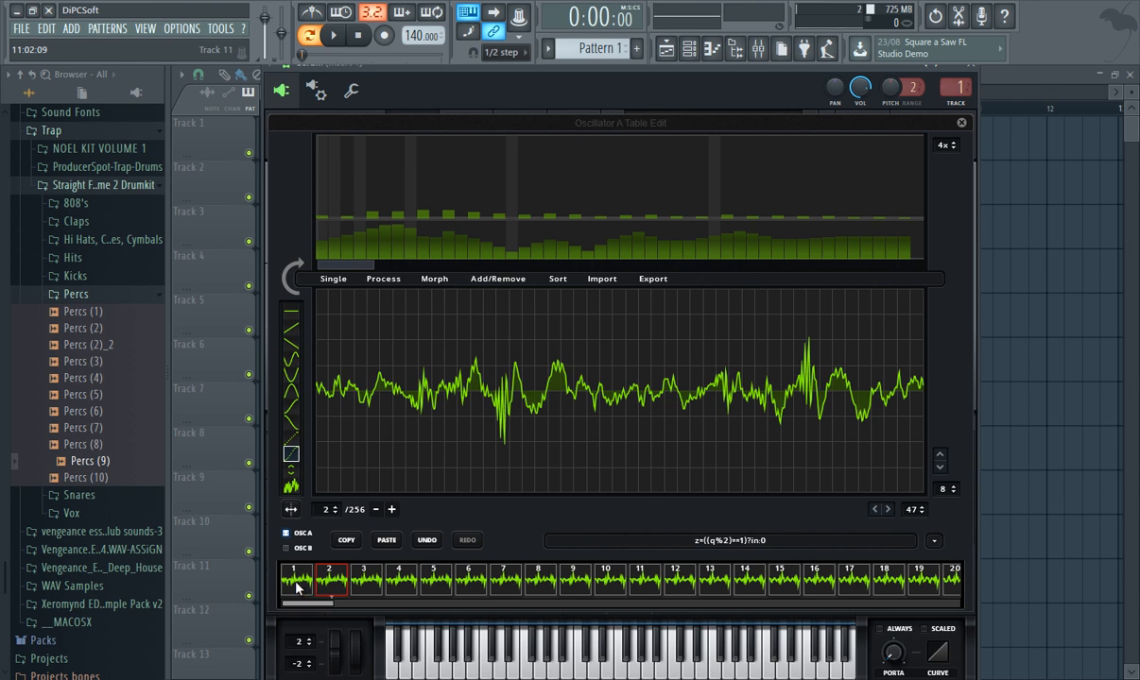
{"action": "left_click", "coordinate": [362, 584]}
{"action": "left_click", "coordinate": [401, 584]}
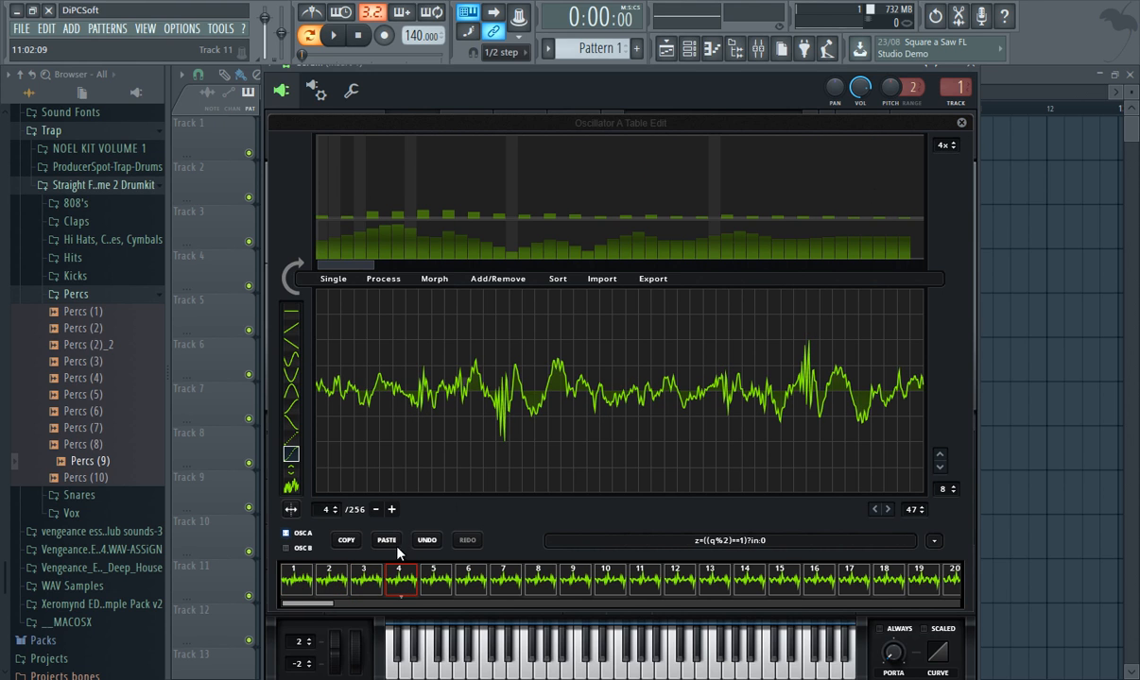
{"action": "left_click", "coordinate": [402, 282]}
{"action": "left_click", "coordinate": [418, 299]}
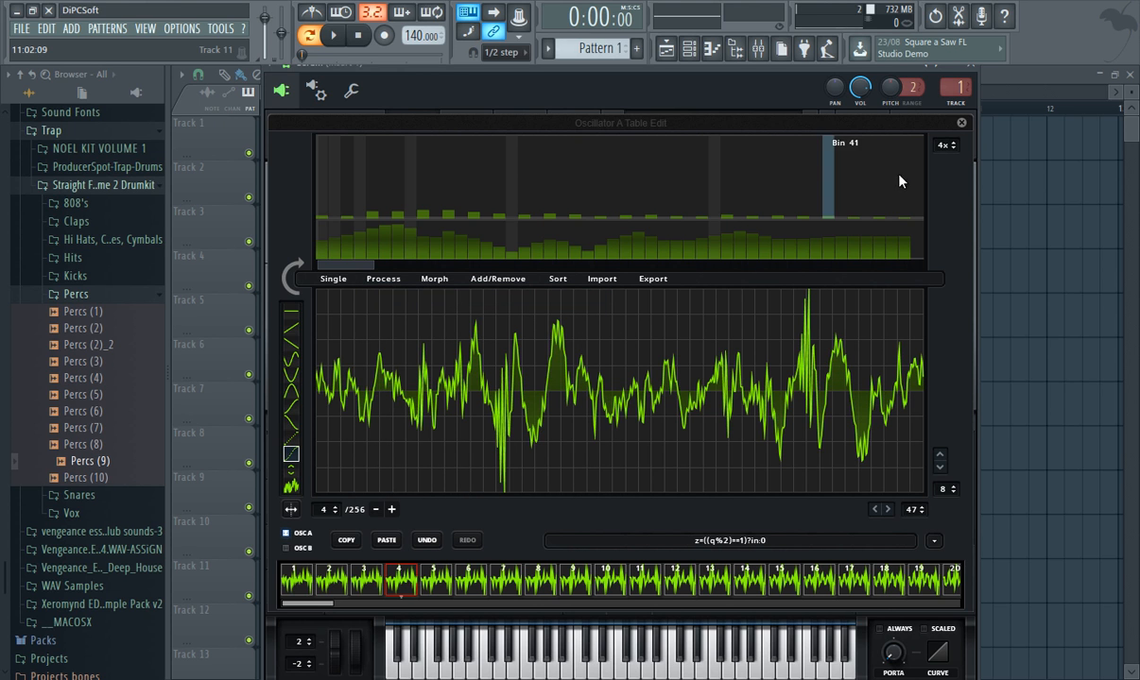
Step: Close the table editor and raise oscillator A's wavetable position to frame 256
{"action": "left_click", "coordinate": [962, 124]}
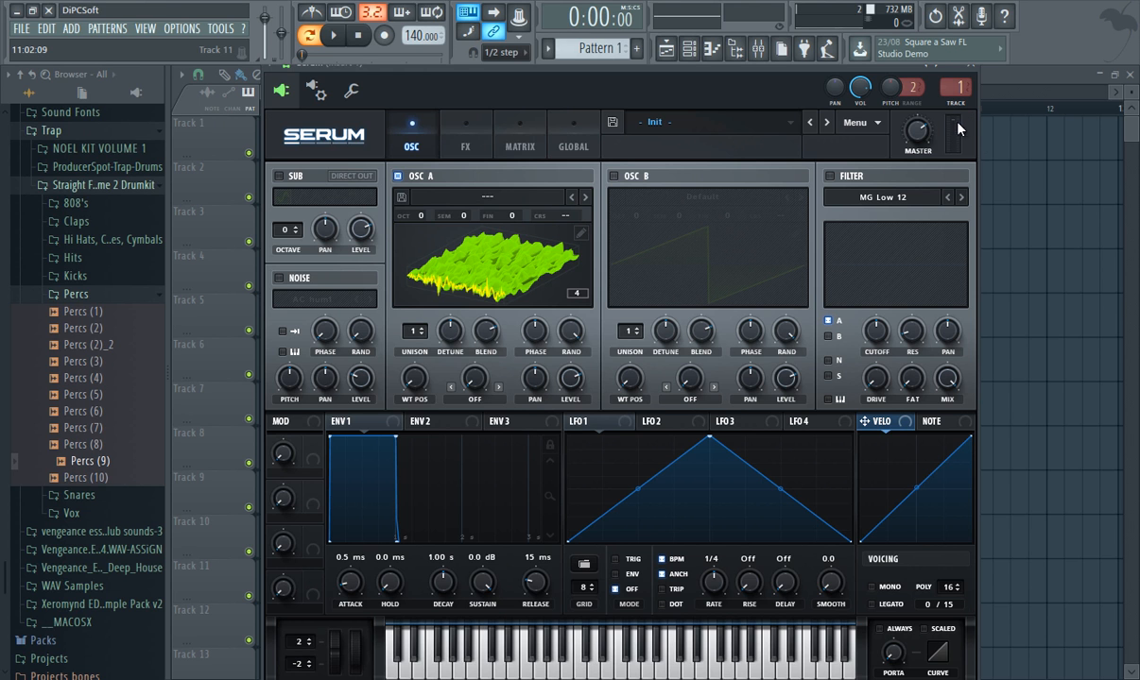
{"action": "left_click_drag", "start_coordinate": [409, 365], "coordinate": [398, 138]}
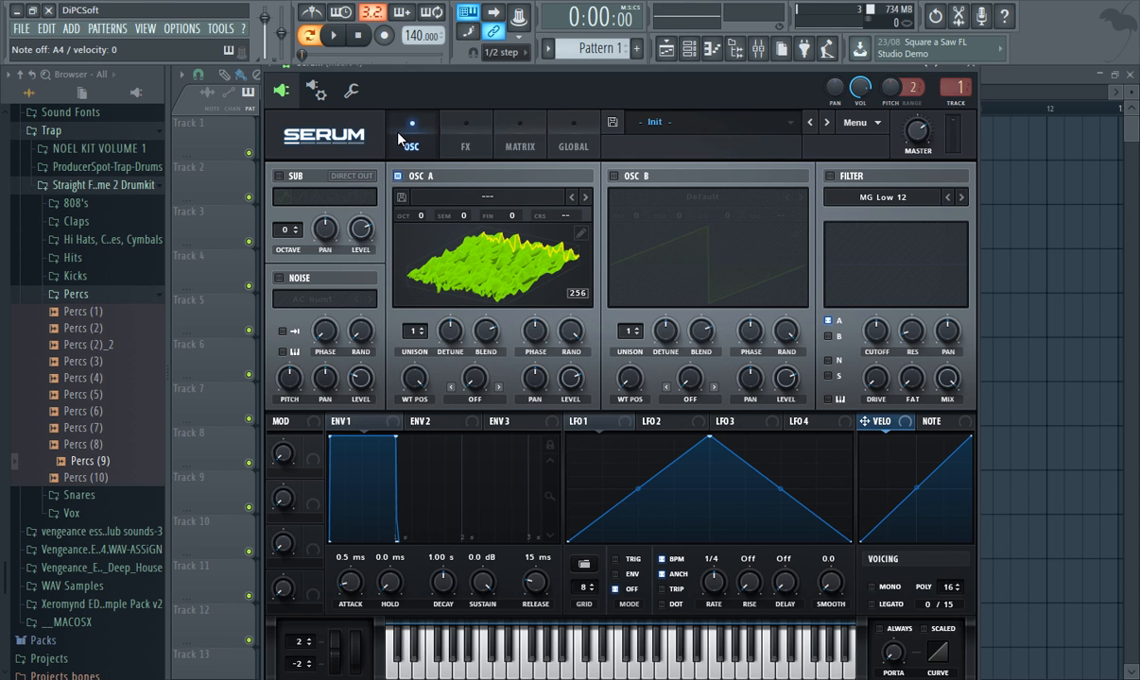